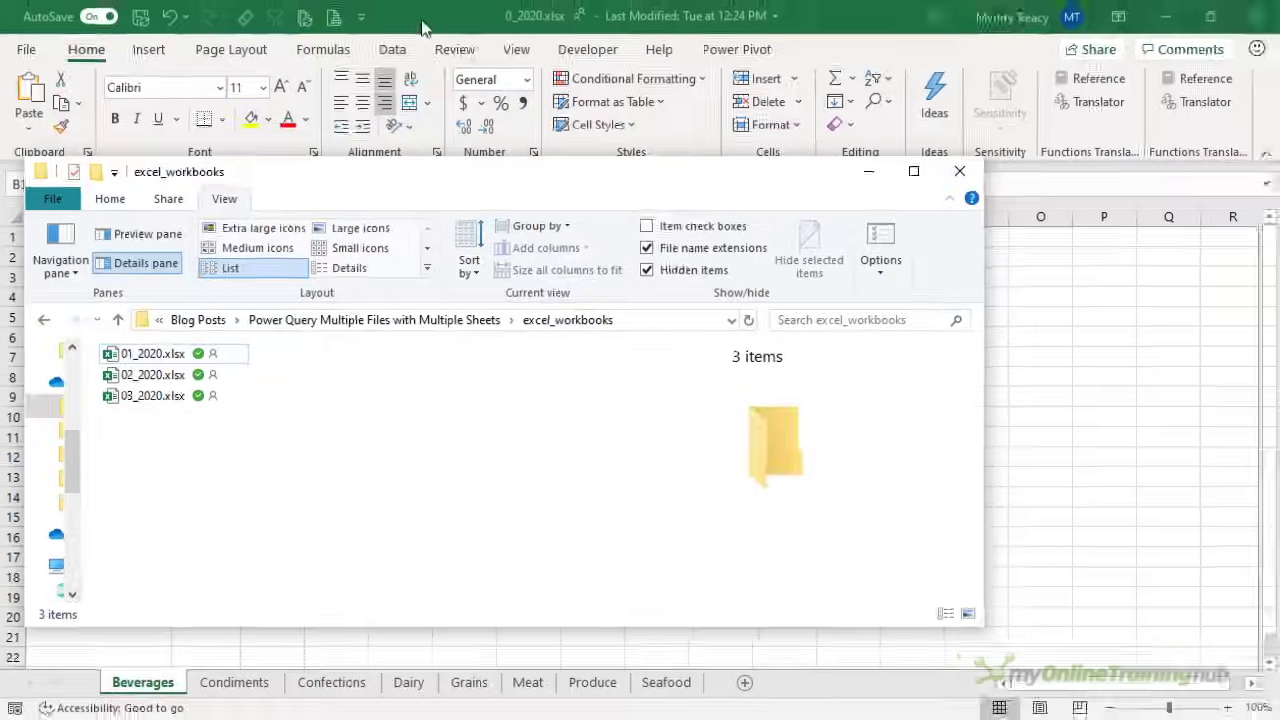
Step: Look through every sheet of the 01_2020.xlsx workbook from Beverages to Seafood, and return to the Beverages sheet
left_click(422, 26)
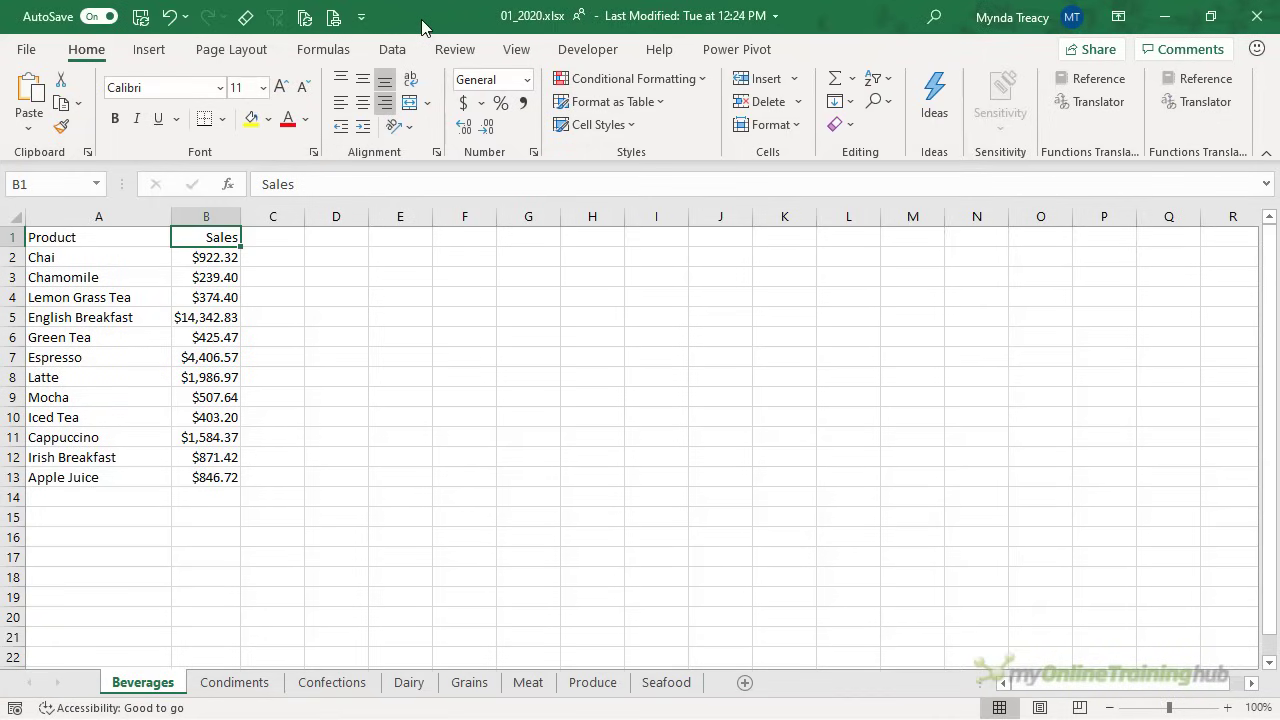
key("ctrl+Page_Down")
key("ctrl+Page_Down")
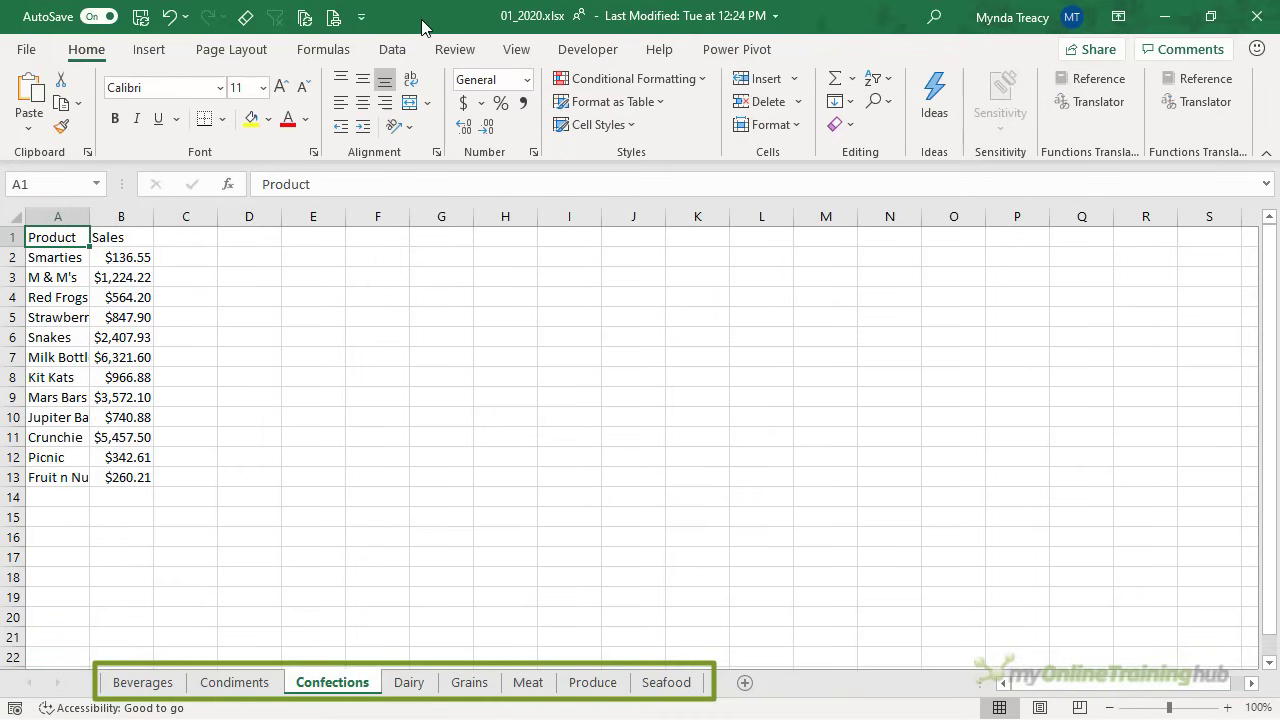
key("ctrl+Page_Down")
key("ctrl+Page_Down")
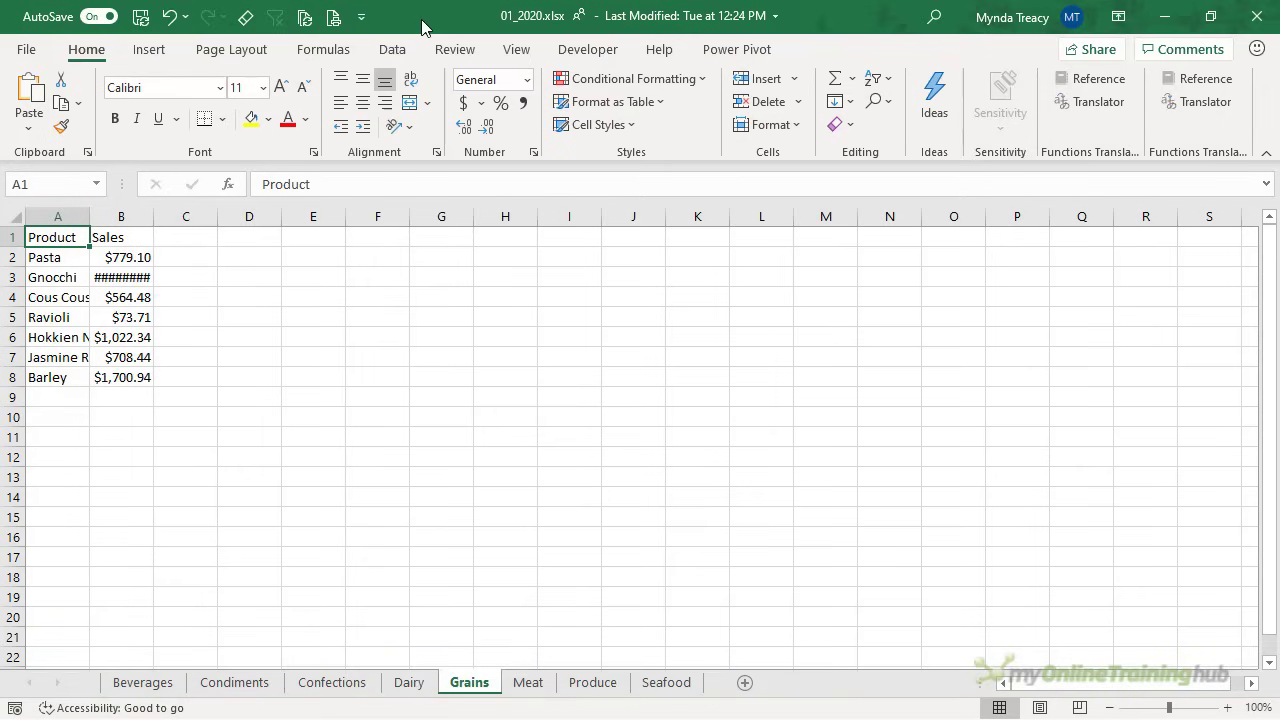
key("ctrl+Page_Down")
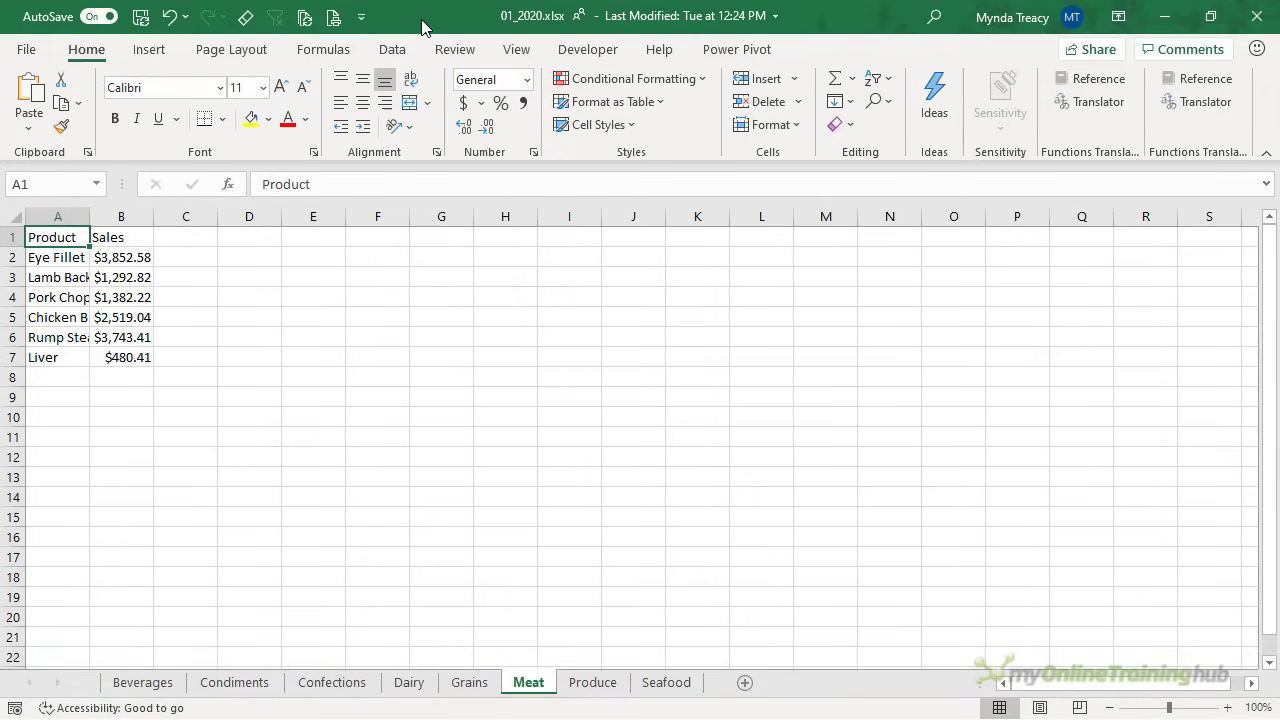
key("ctrl+Page_Down")
key("ctrl+Page_Down")
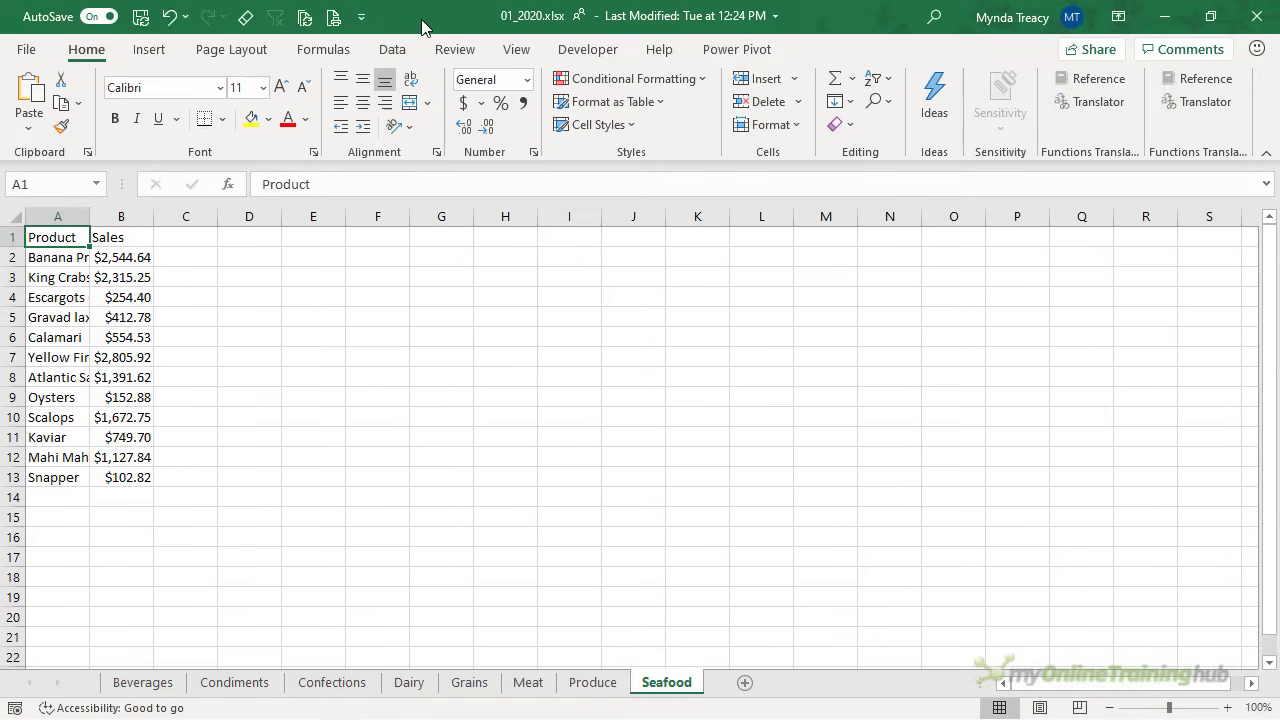
key("ctrl+Page_Up")
key("ctrl+Page_Up")
key("ctrl+Page_Up")
key("ctrl+Page_Up")
key("ctrl+Page_Up")
key("ctrl+Page_Up")
key("ctrl+Page_Up")
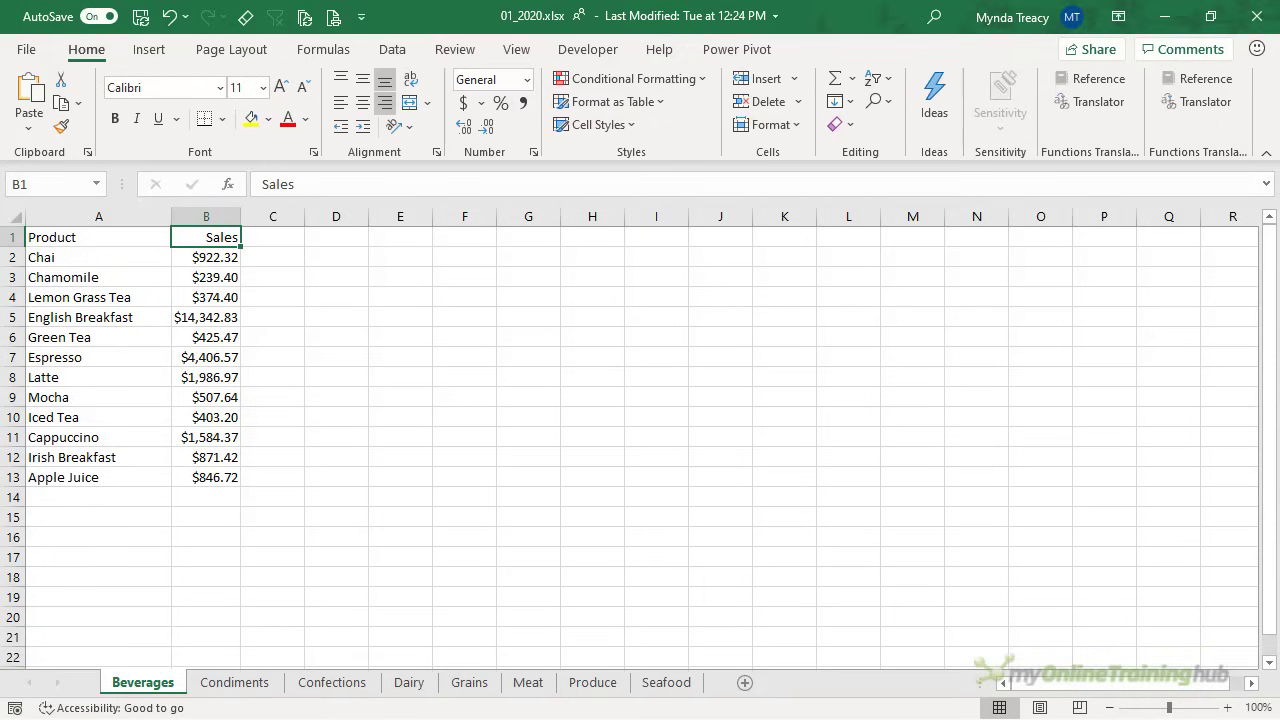
Step: Switch to File Explorer and copy the path of the excel_workbooks folder inside Power Query Multiple Files with Multiple Sheets
key("alt+Tab")
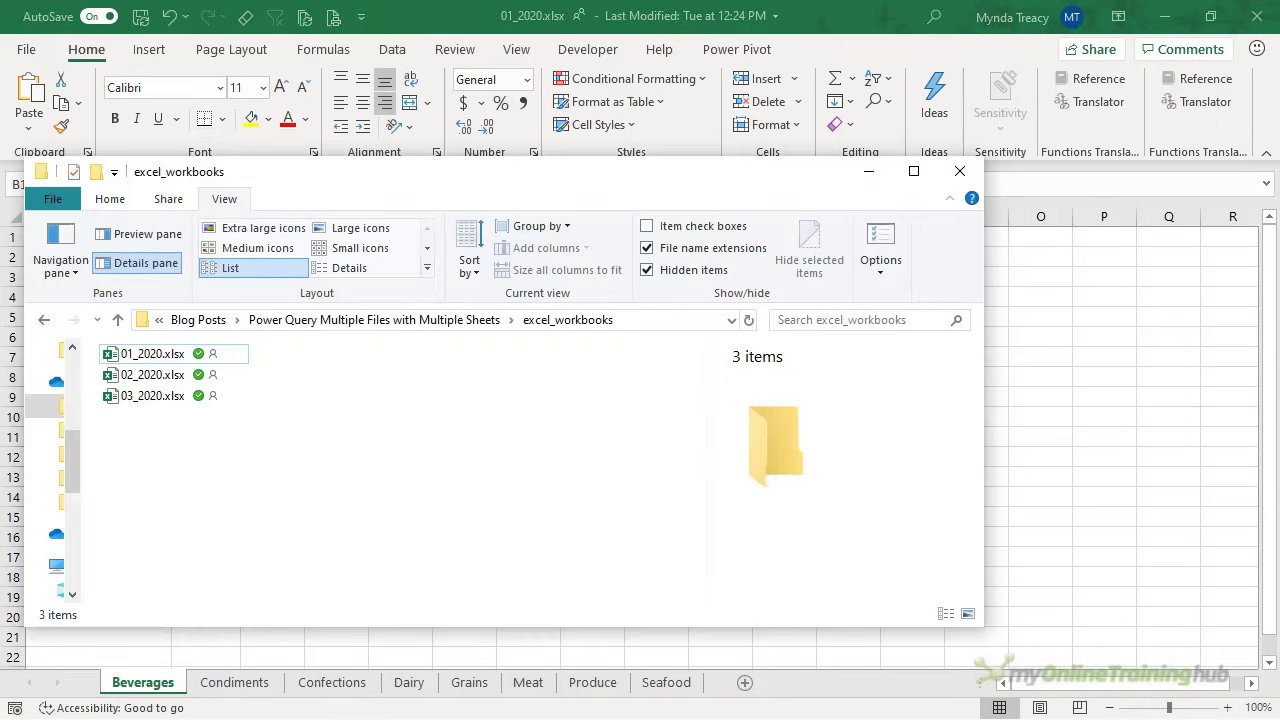
left_click(460, 330)
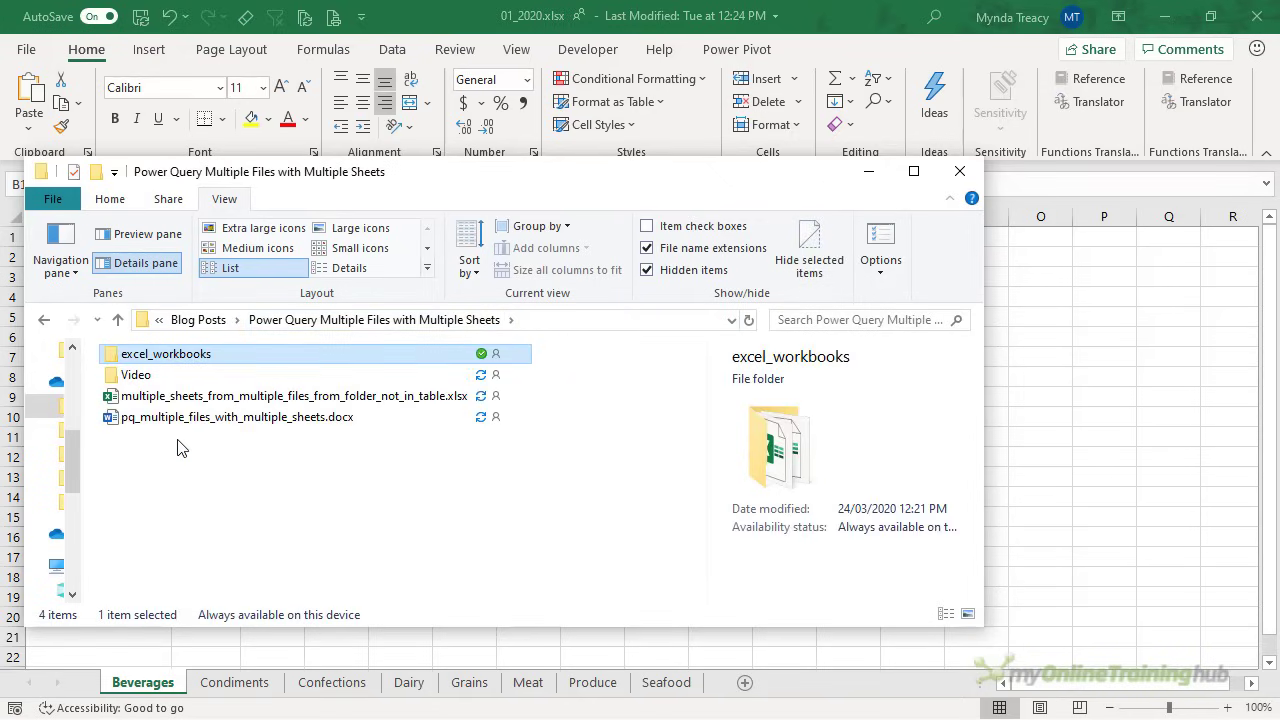
left_click(109, 200)
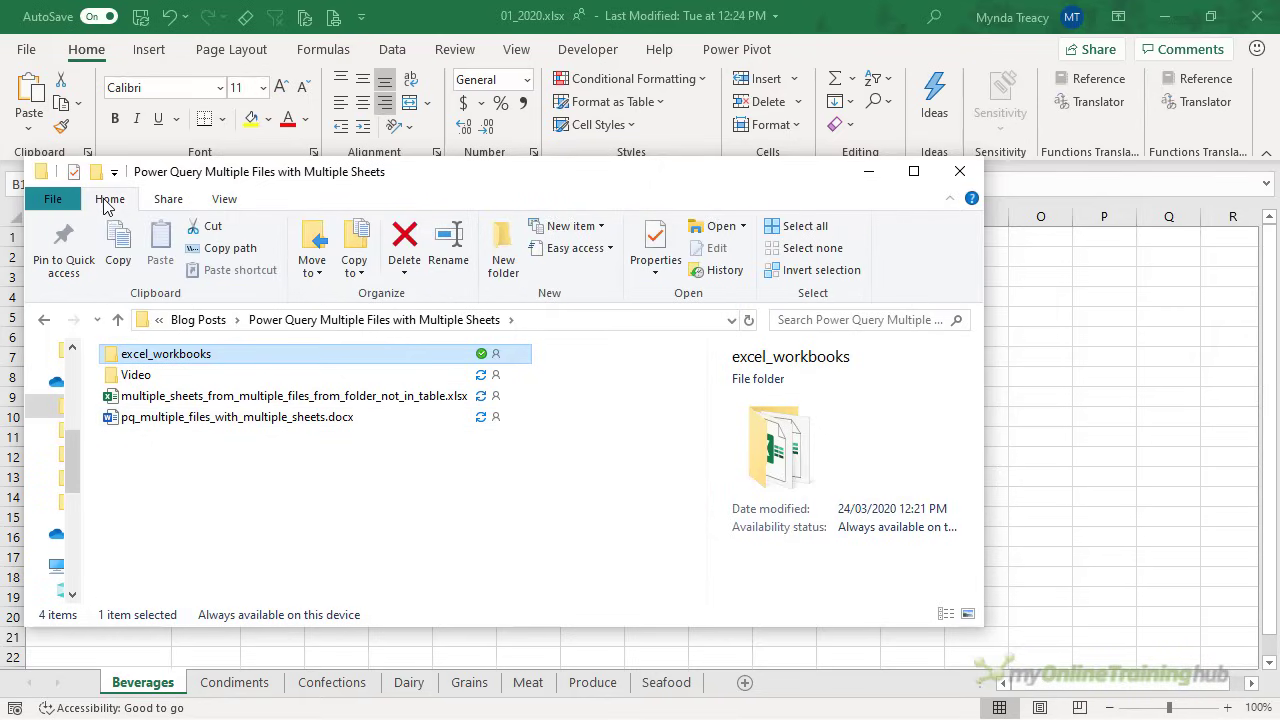
left_click(224, 258)
Step: Close the 01_2020.xlsx workbook and bring the blank Book1 workbook to the front
left_click(442, 8)
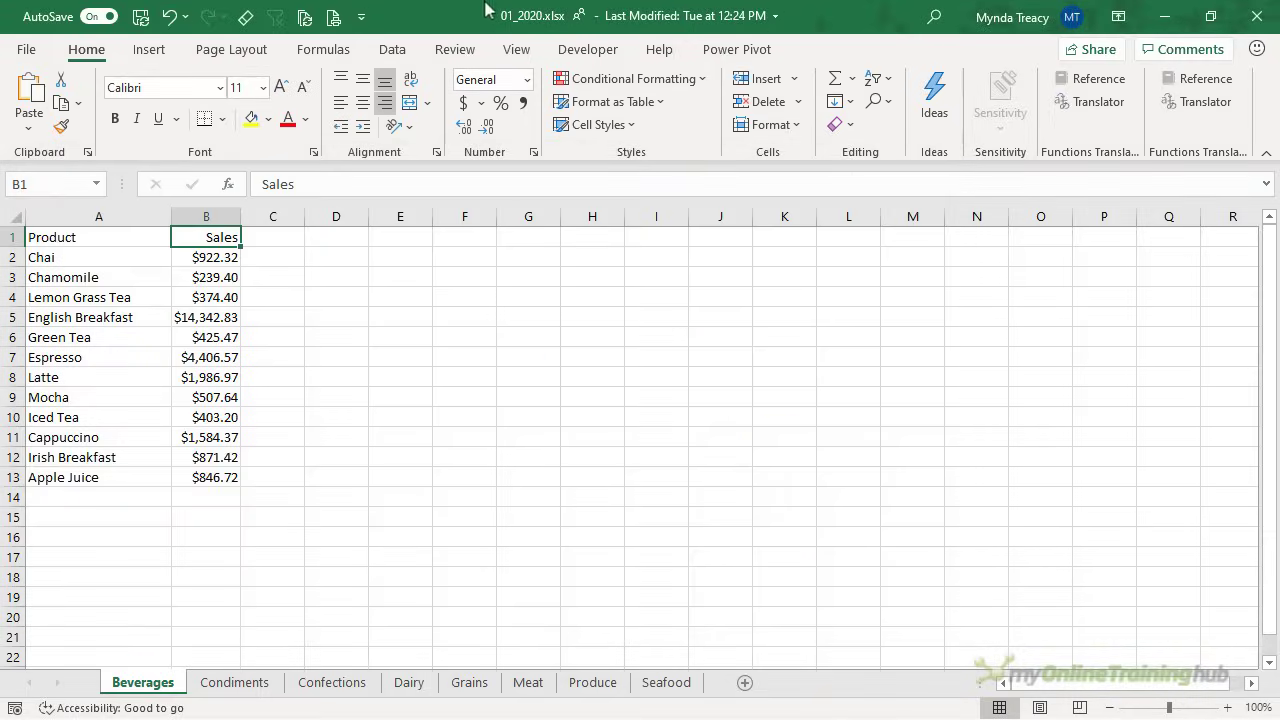
left_click(1257, 18)
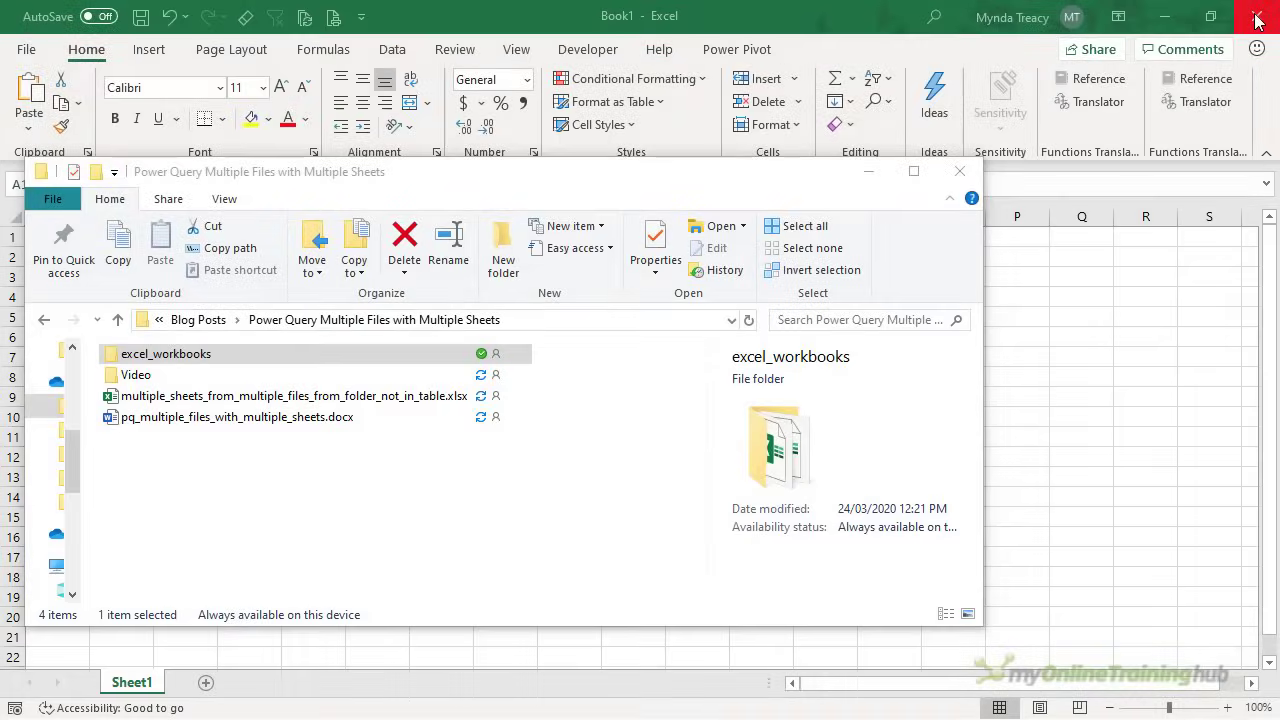
left_click(775, 10)
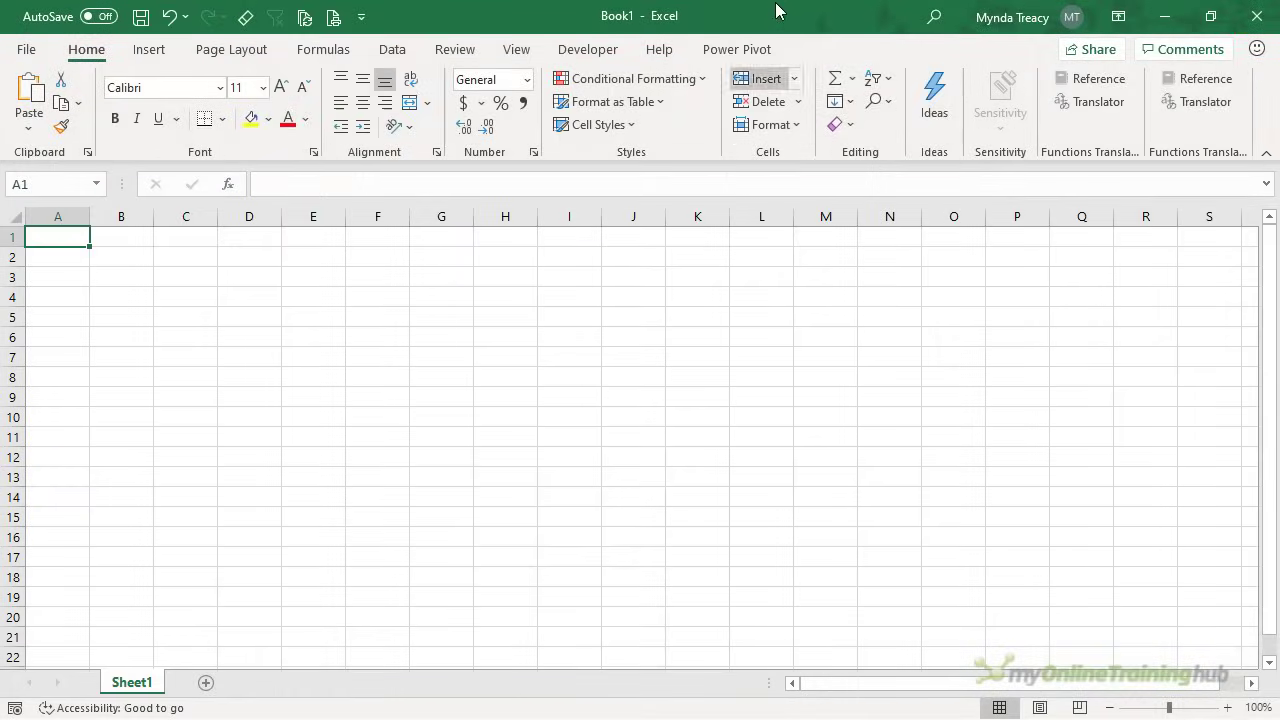
Step: Get data from a folder, using the copied excel_workbooks path with its surrounding quotation marks removed
left_click(391, 52)
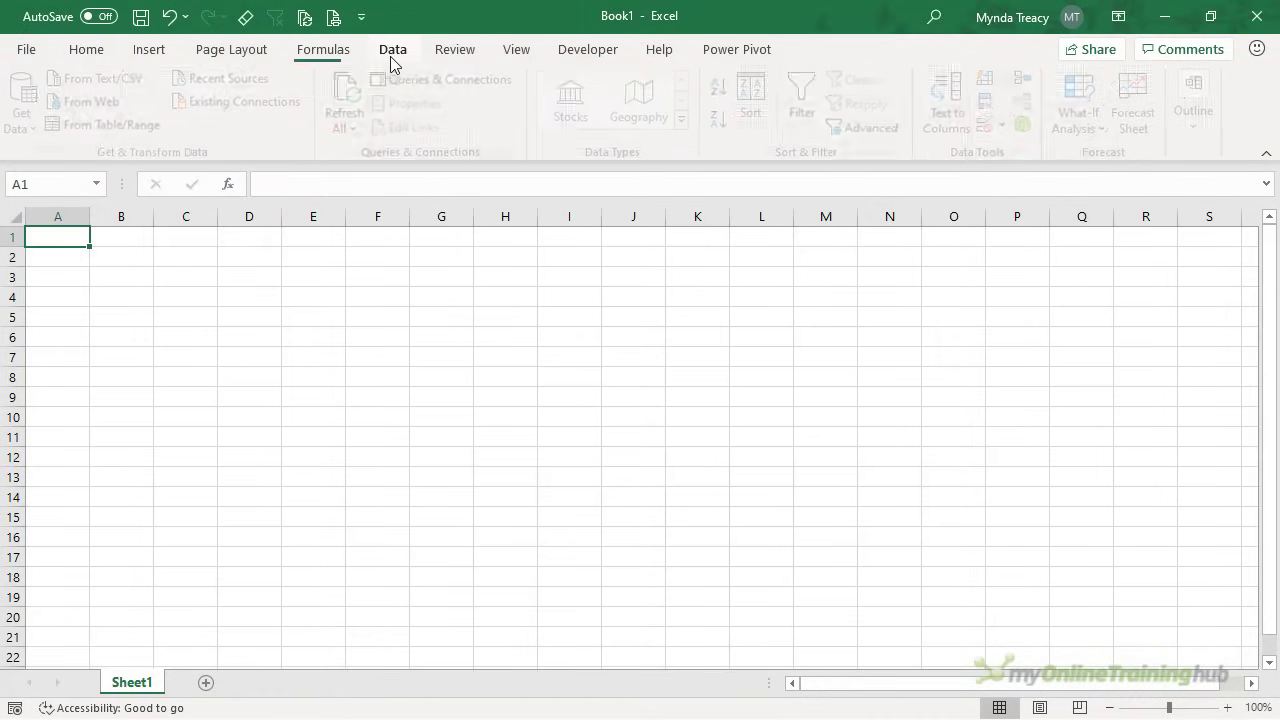
left_click(30, 110)
mouse_move(151, 161)
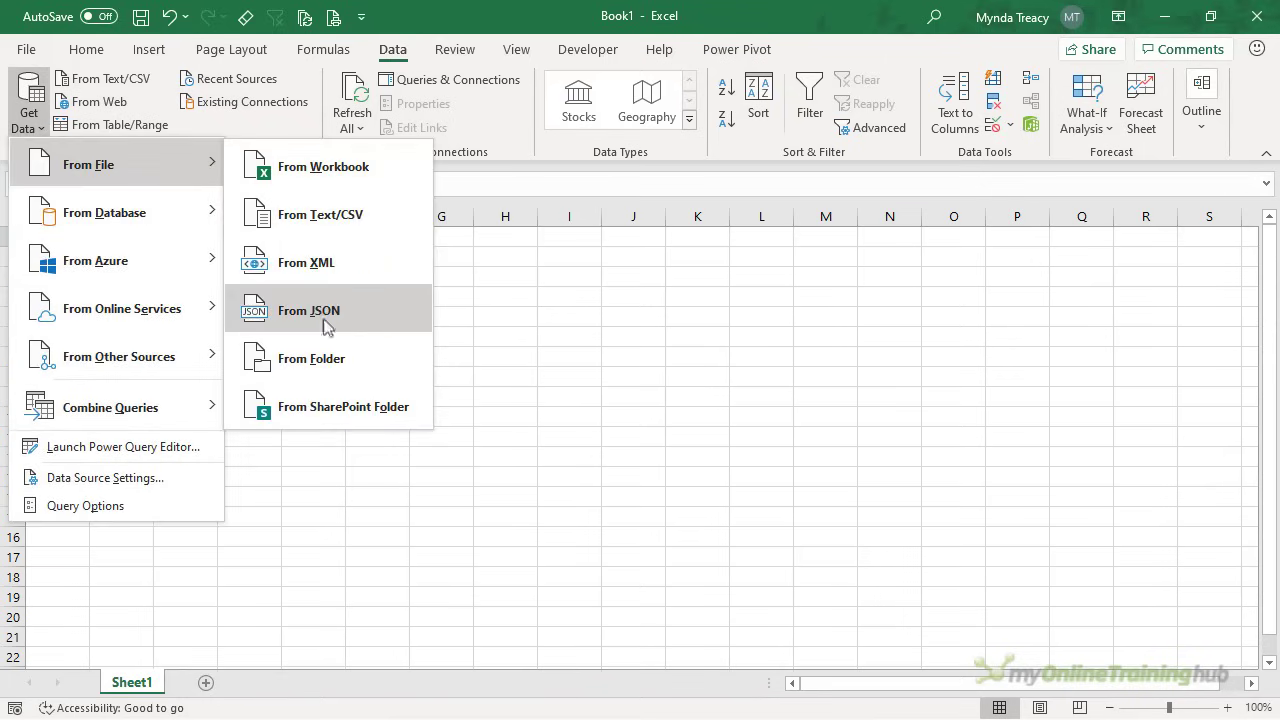
left_click(355, 360)
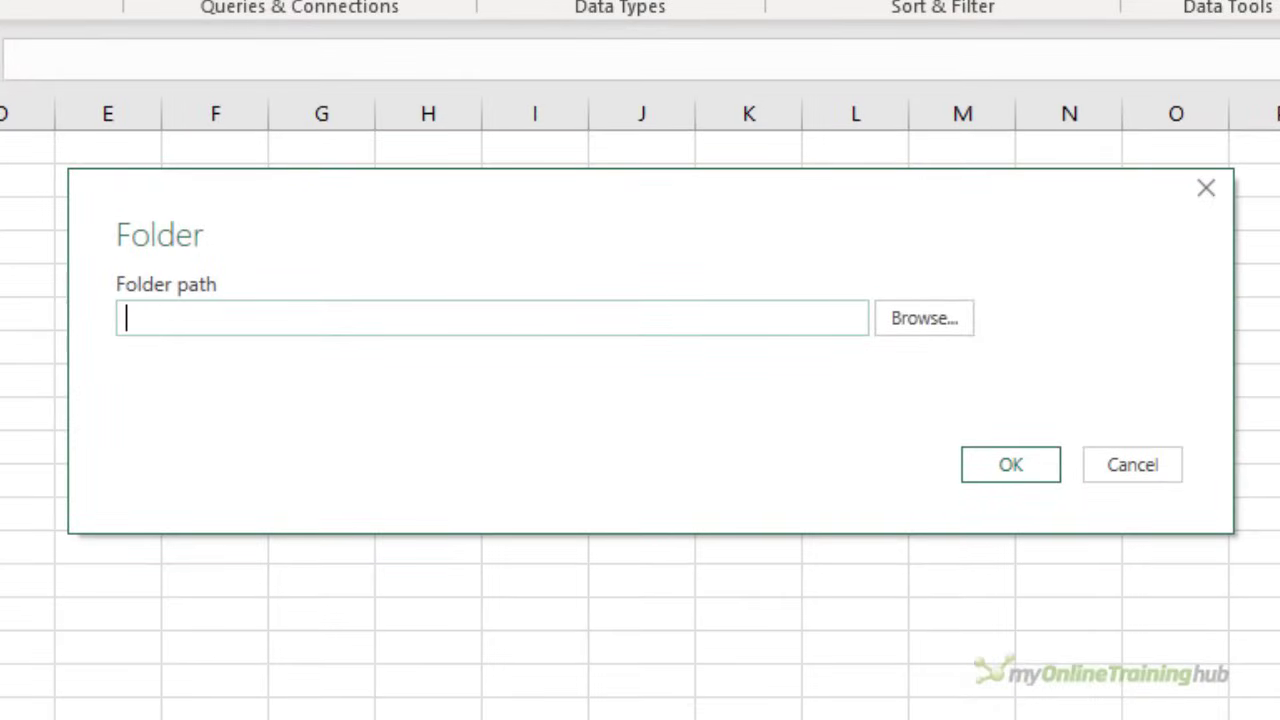
key("ctrl+v")
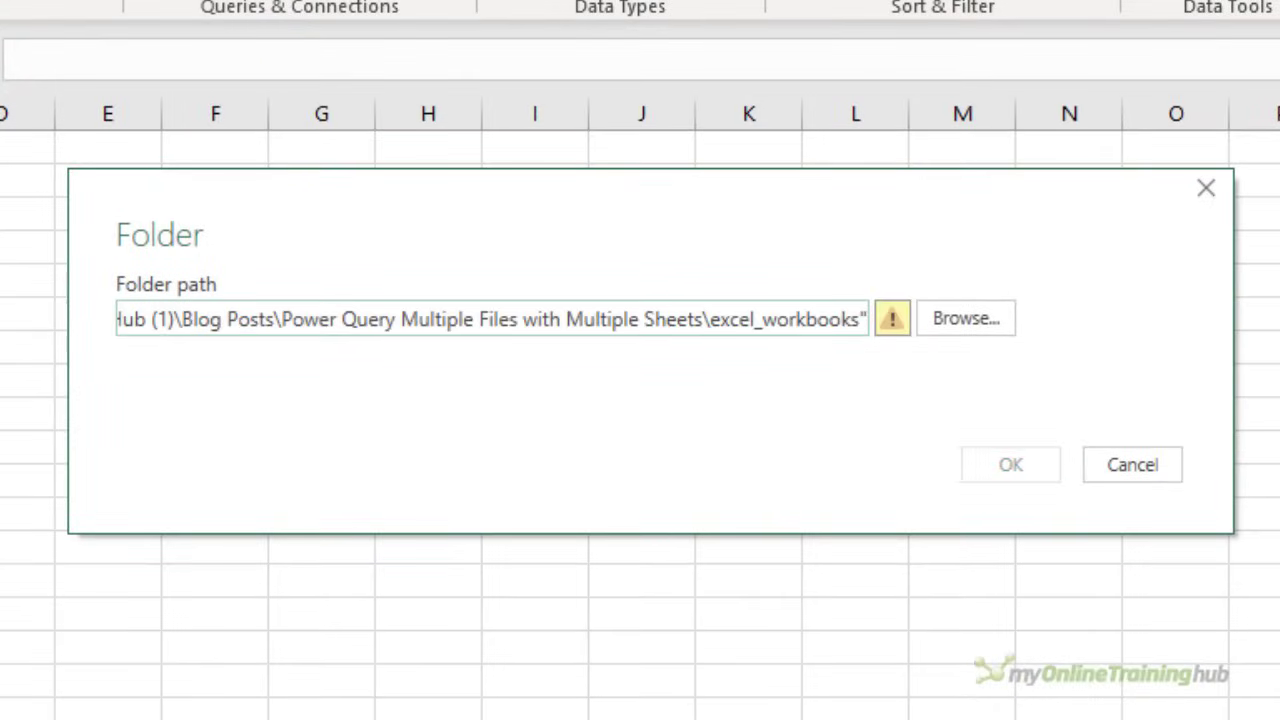
key("BackSpace")
key("Home")
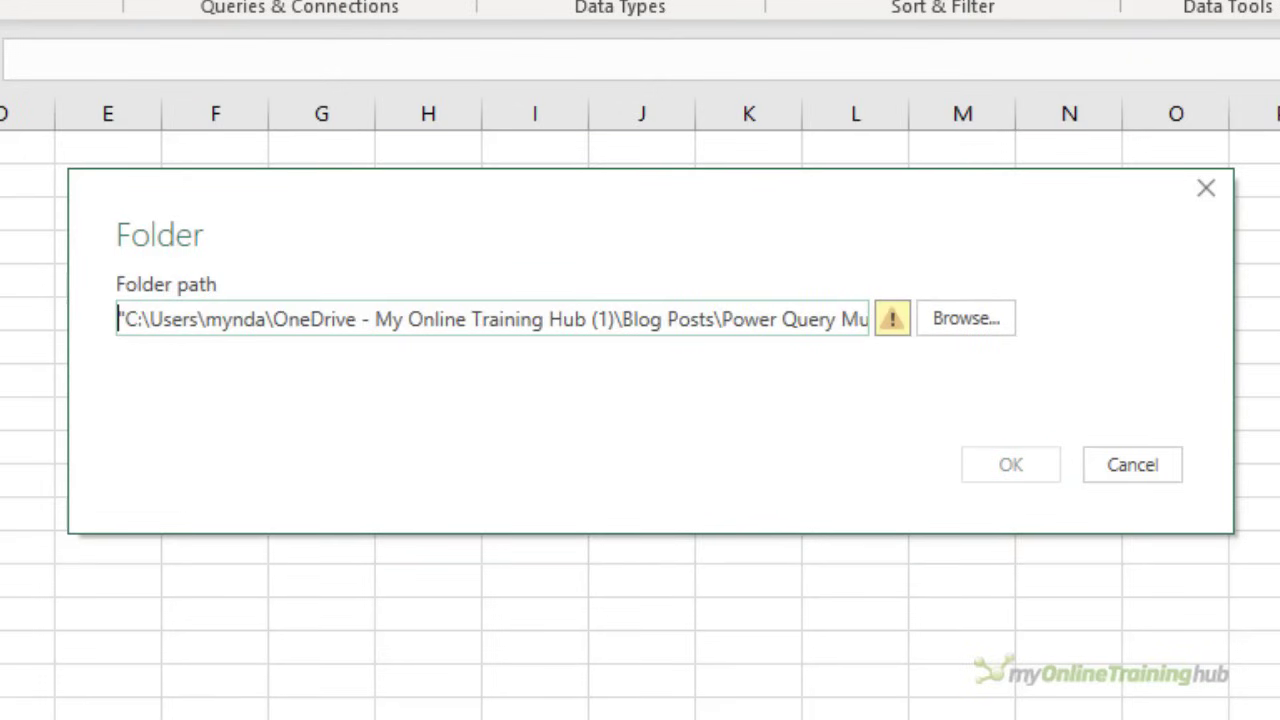
key("Delete")
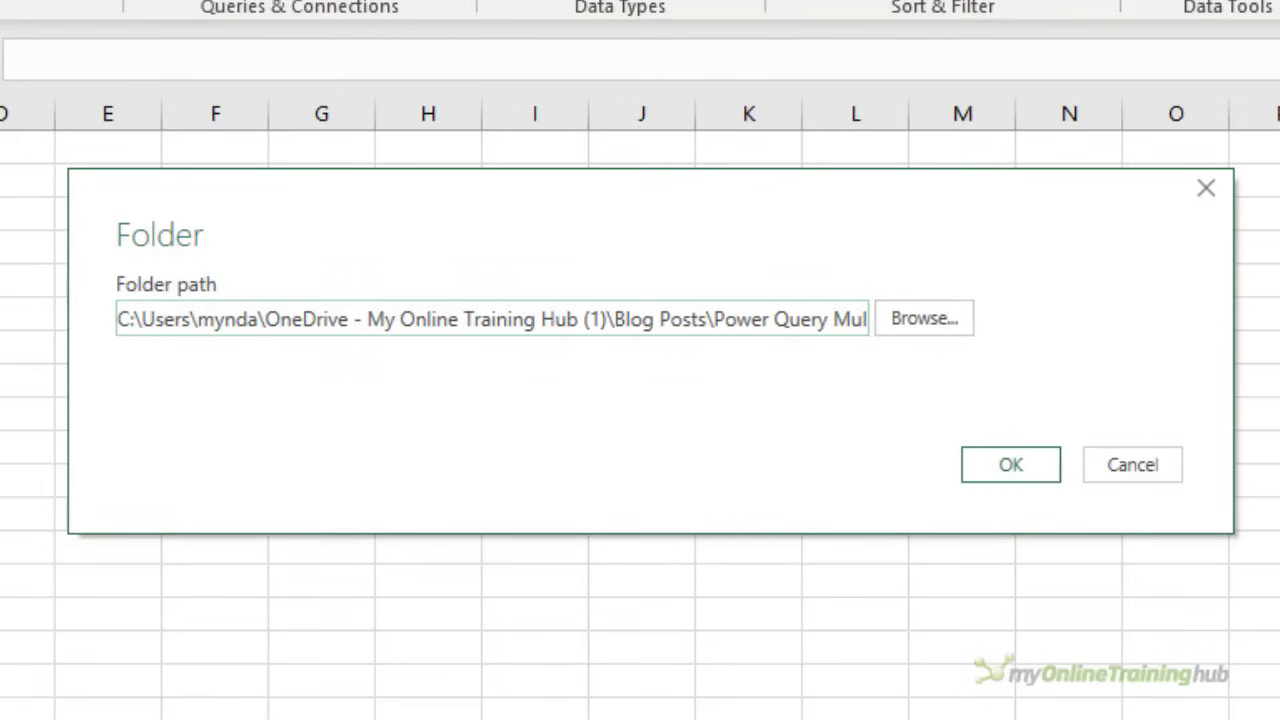
left_click(981, 474)
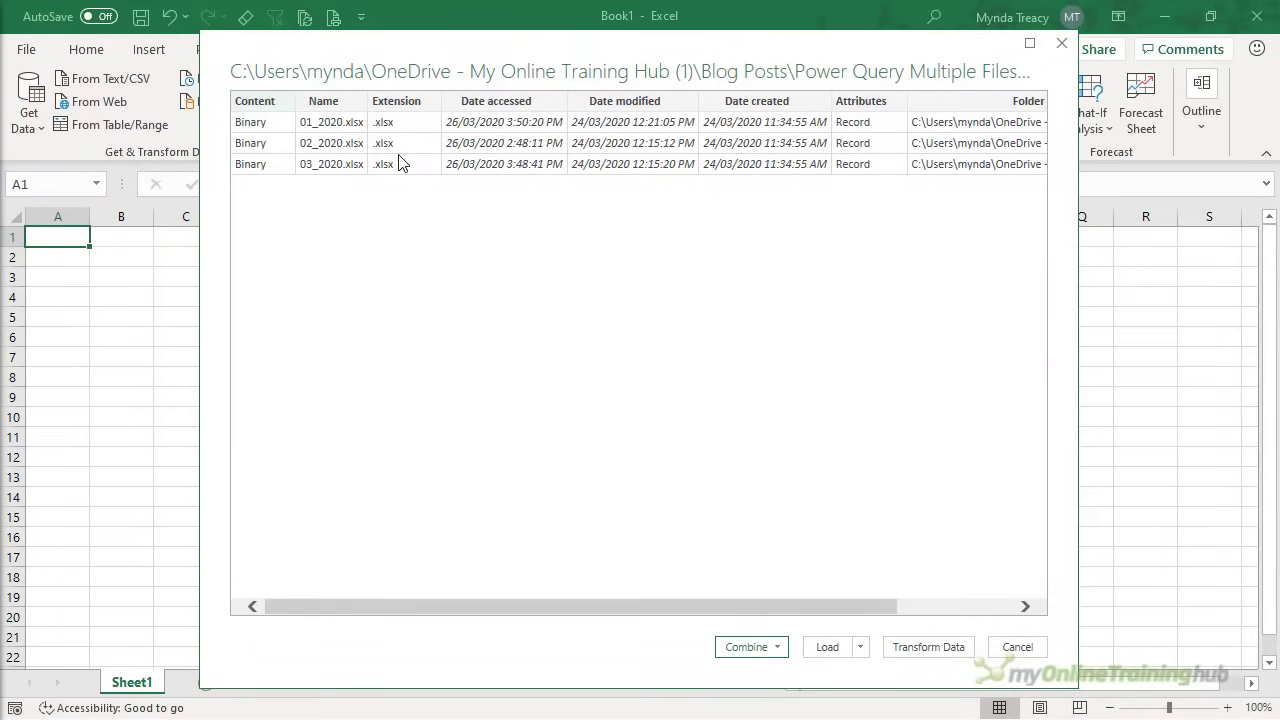
Step: Open the folder's file list for transformation in the Power Query Editor and maximize the editor window
left_click(908, 652)
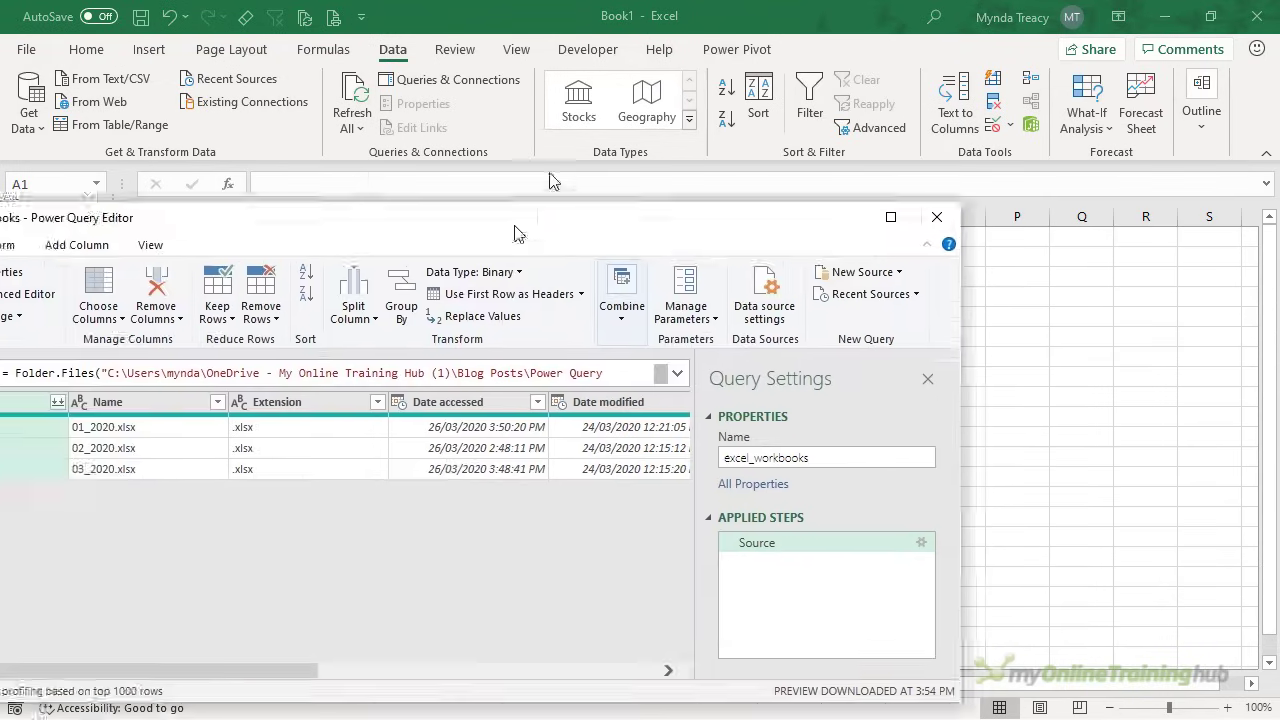
left_click_drag(514, 229, 733, 8)
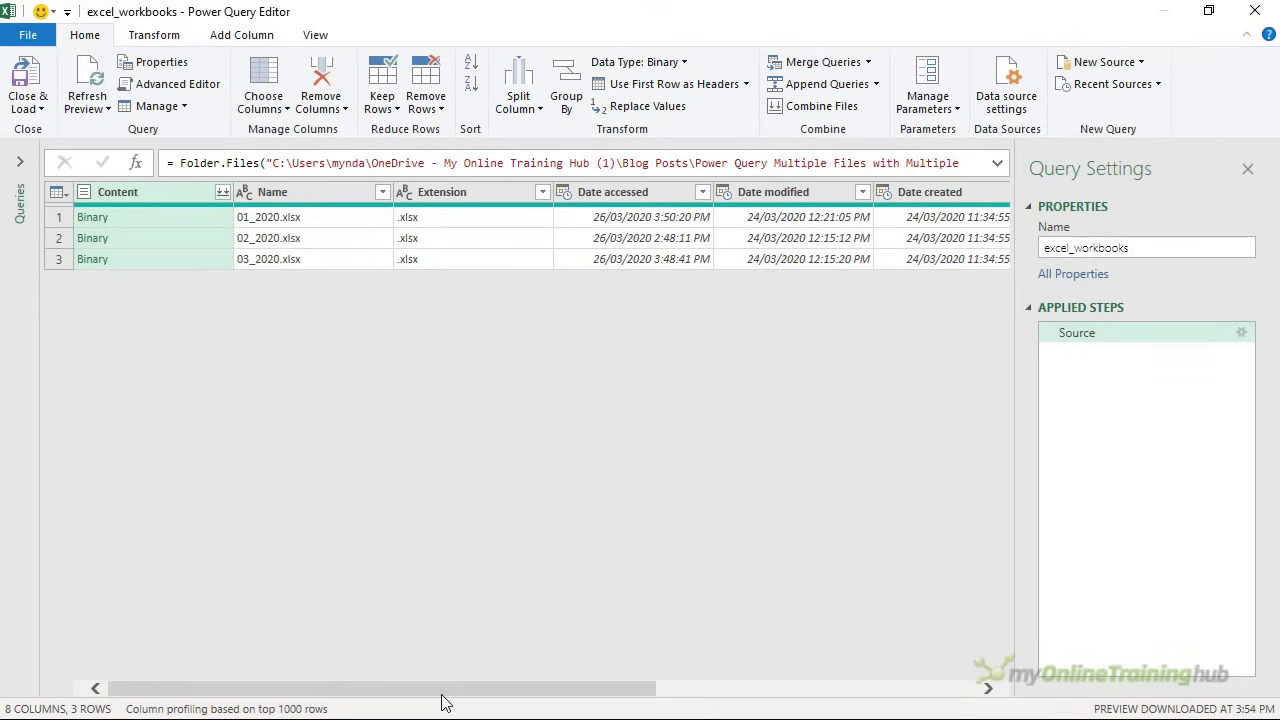
Step: Keep only the Content and Name columns in the excel_workbooks query, removing all other columns
left_click_drag(441, 692, 335, 533)
left_click(328, 199, "ctrl")
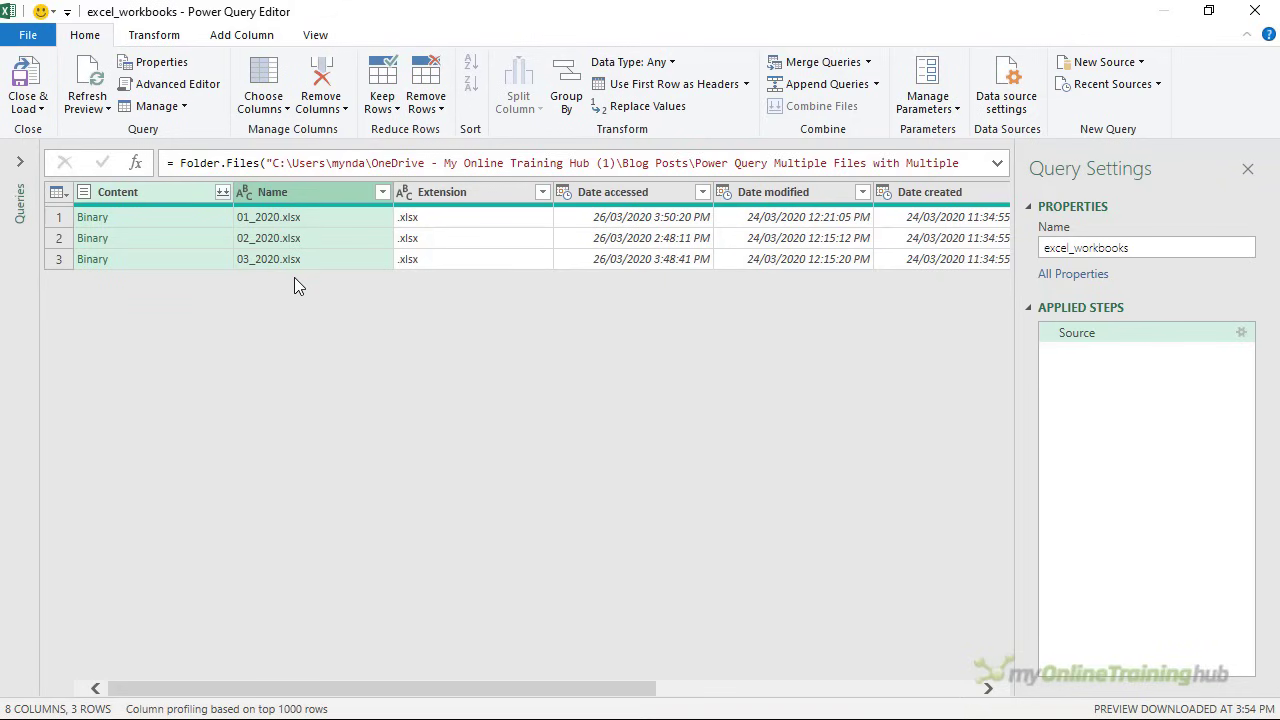
right_click(327, 193)
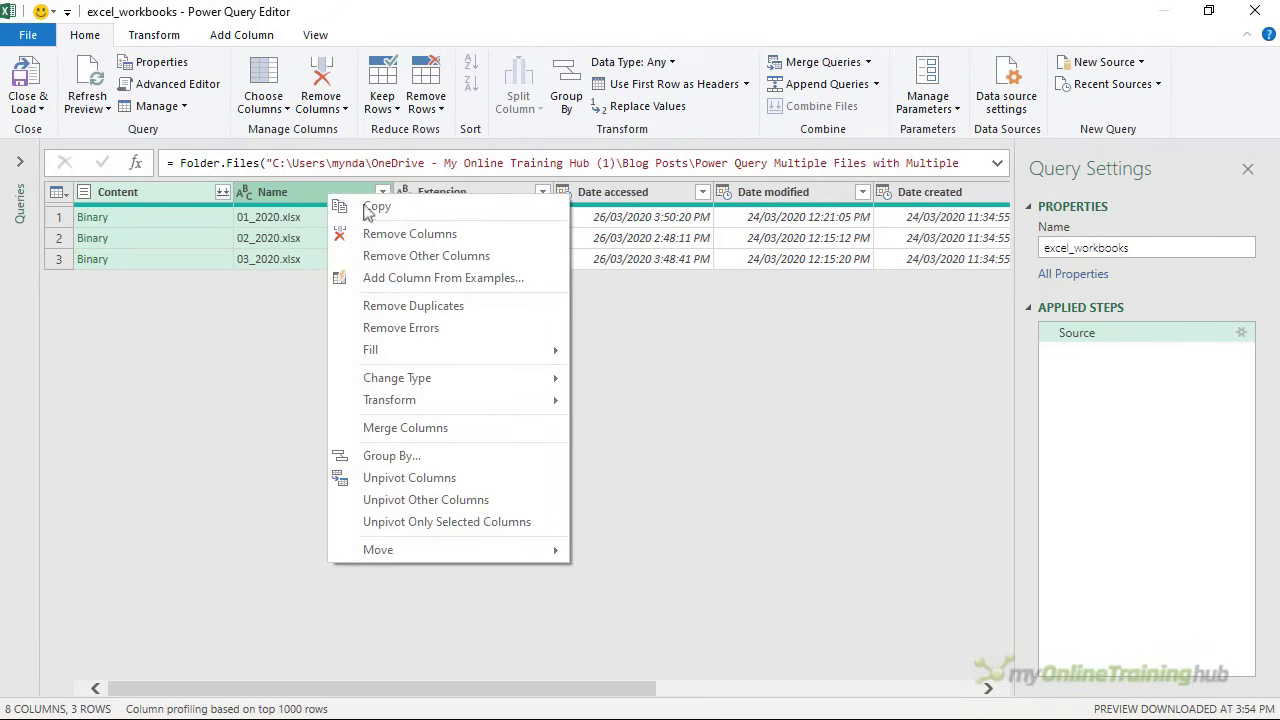
left_click(561, 258)
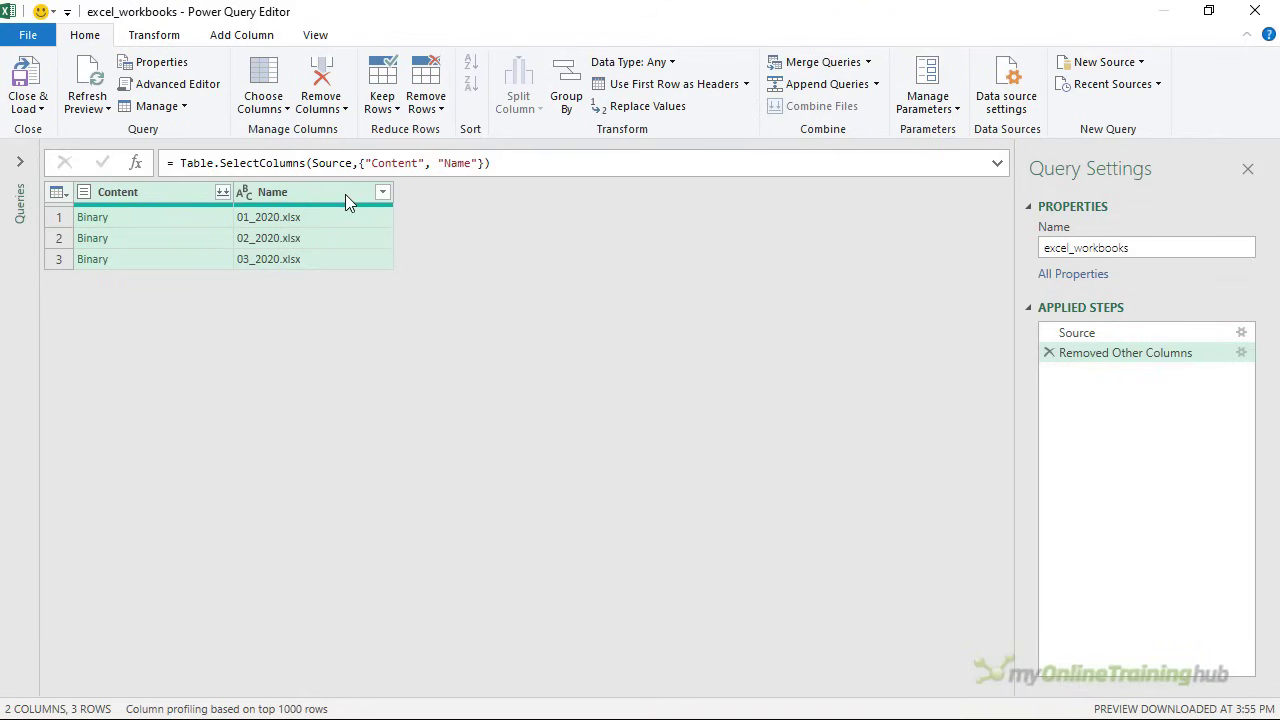
Step: Add a custom column named Custom with the formula = Excel.Workbook([Content])
left_click(255, 44)
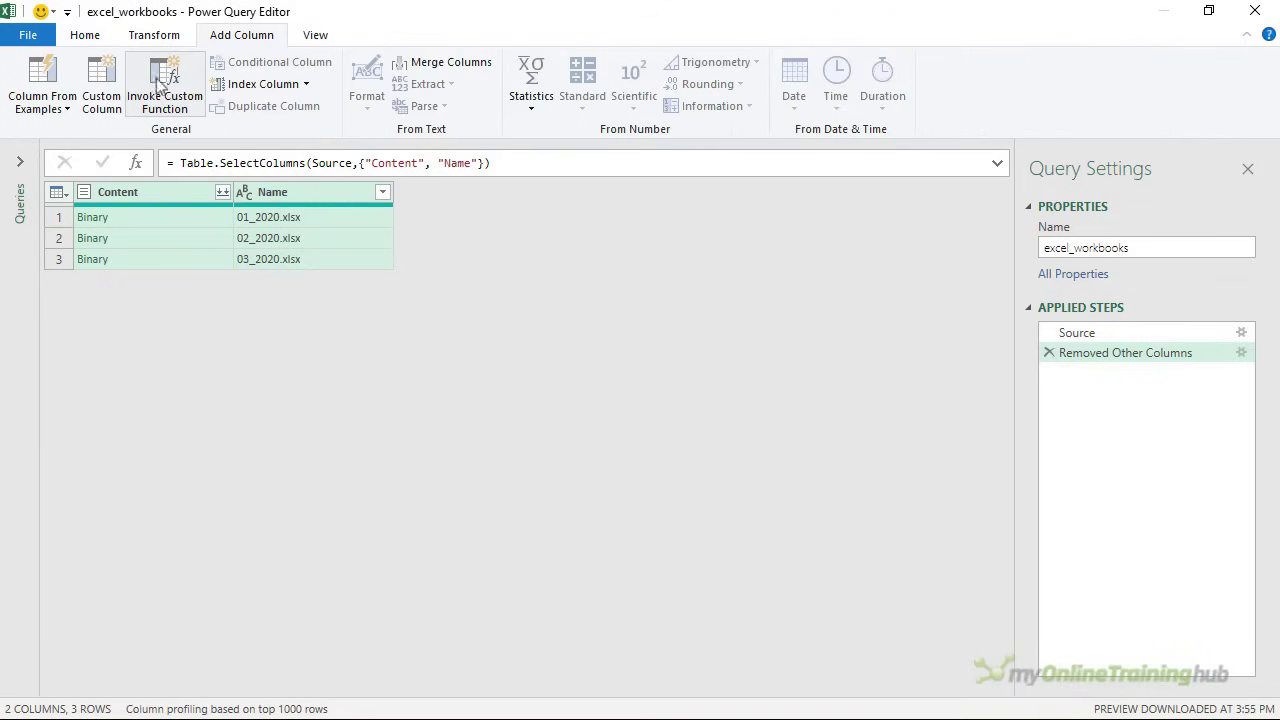
left_click(108, 100)
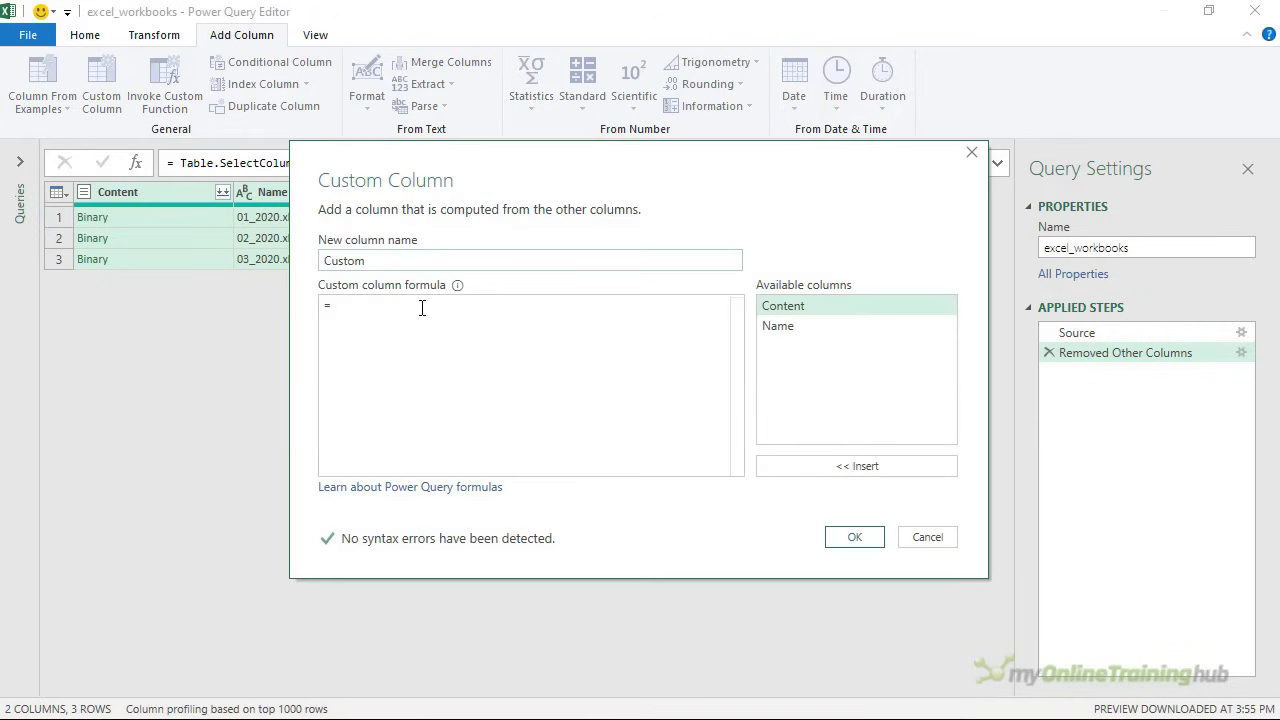
left_click(422, 308)
type("excl")
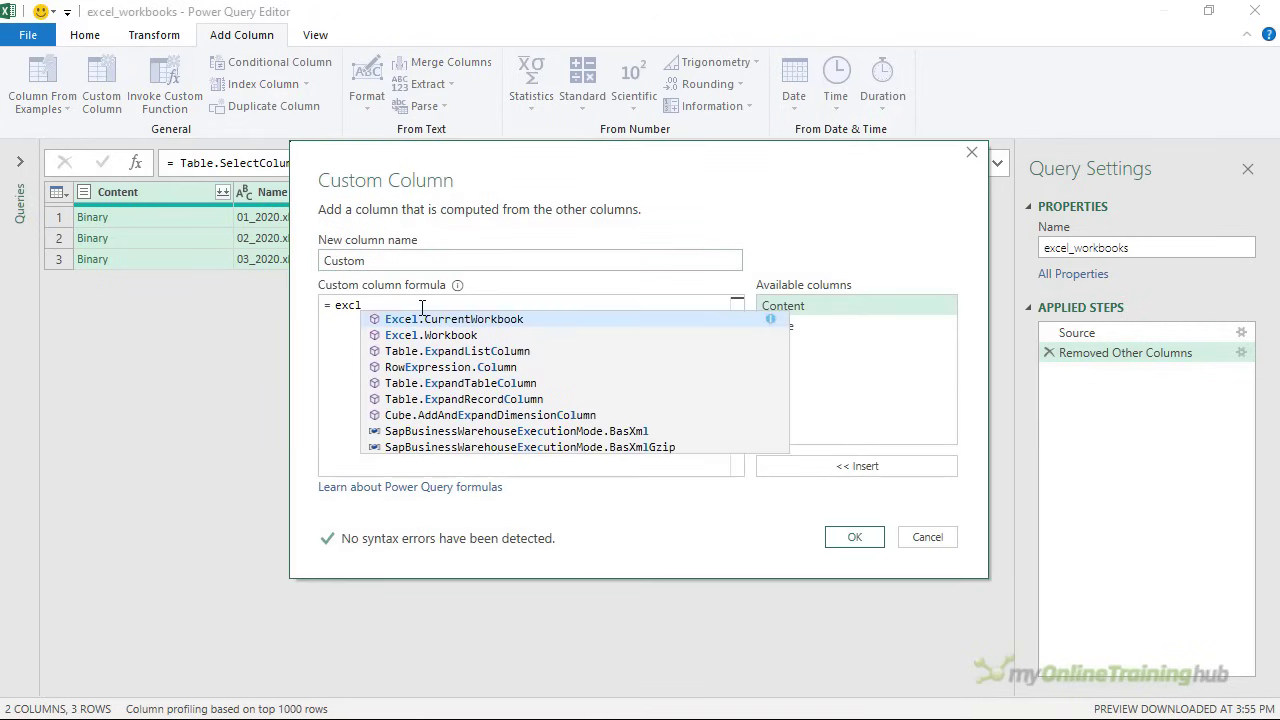
key("Down")
key("Tab")
type("(")
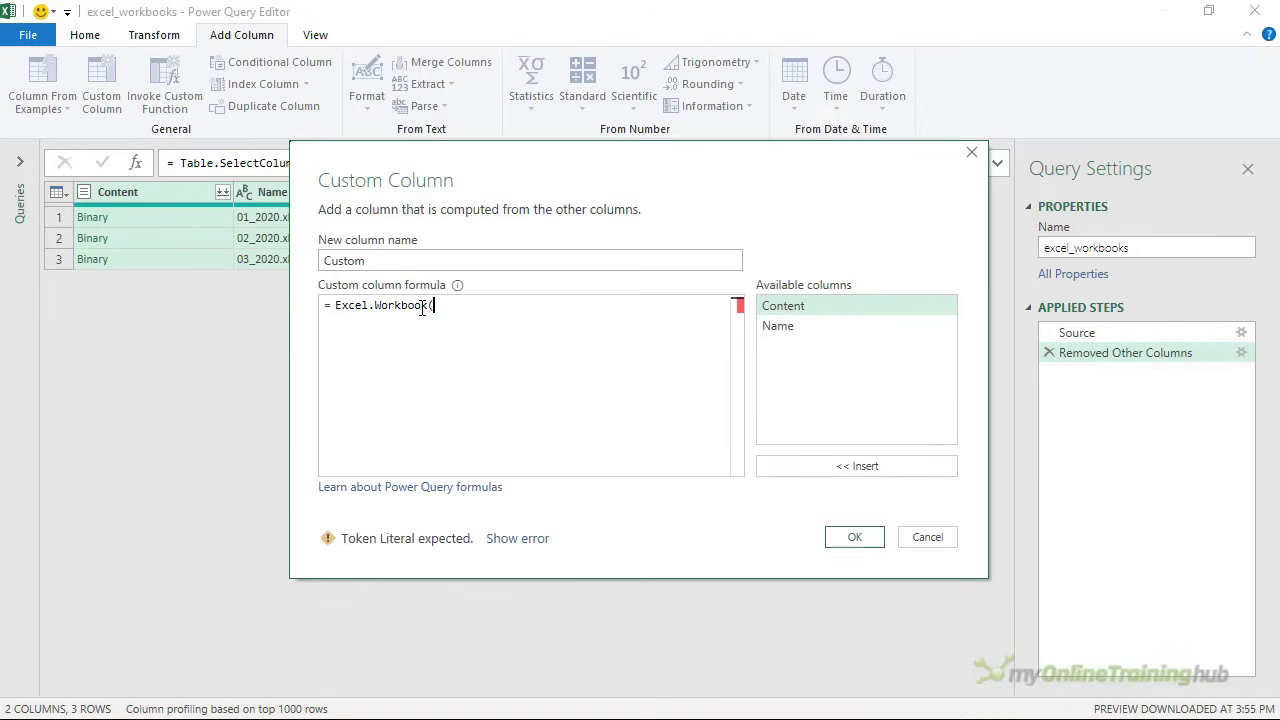
left_click(803, 308)
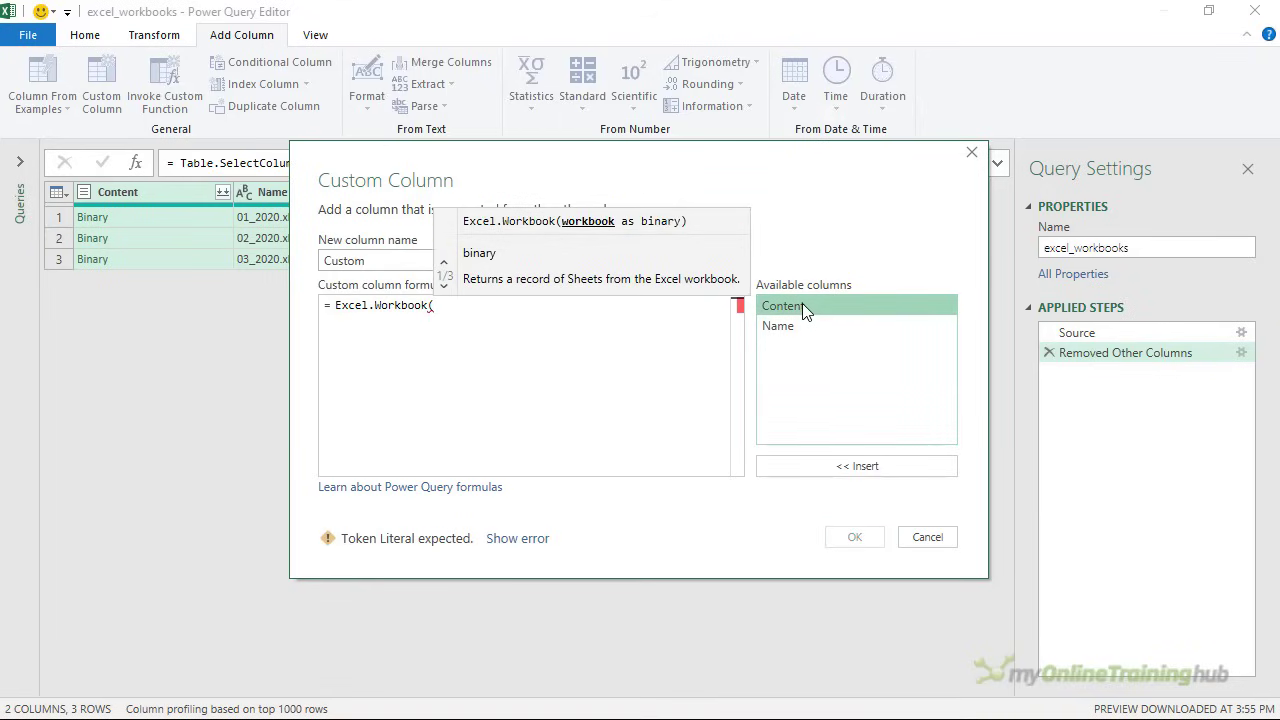
double_click(802, 305)
type(")")
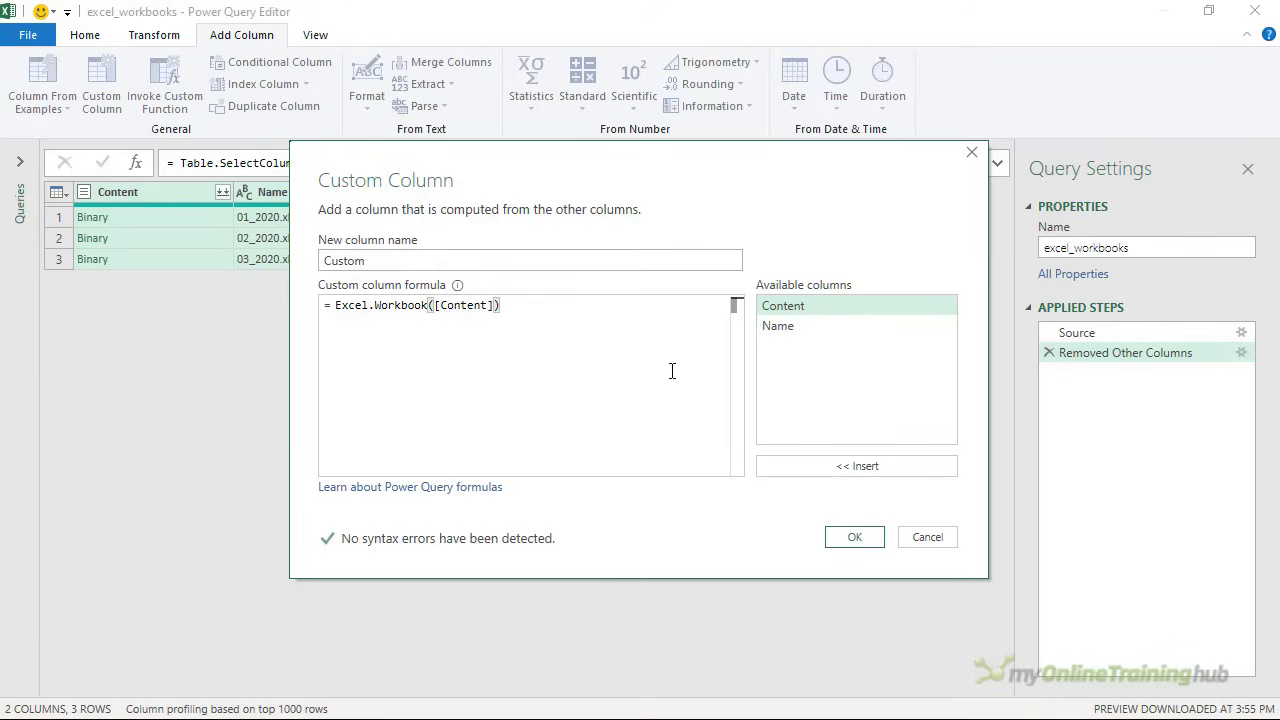
left_click(842, 546)
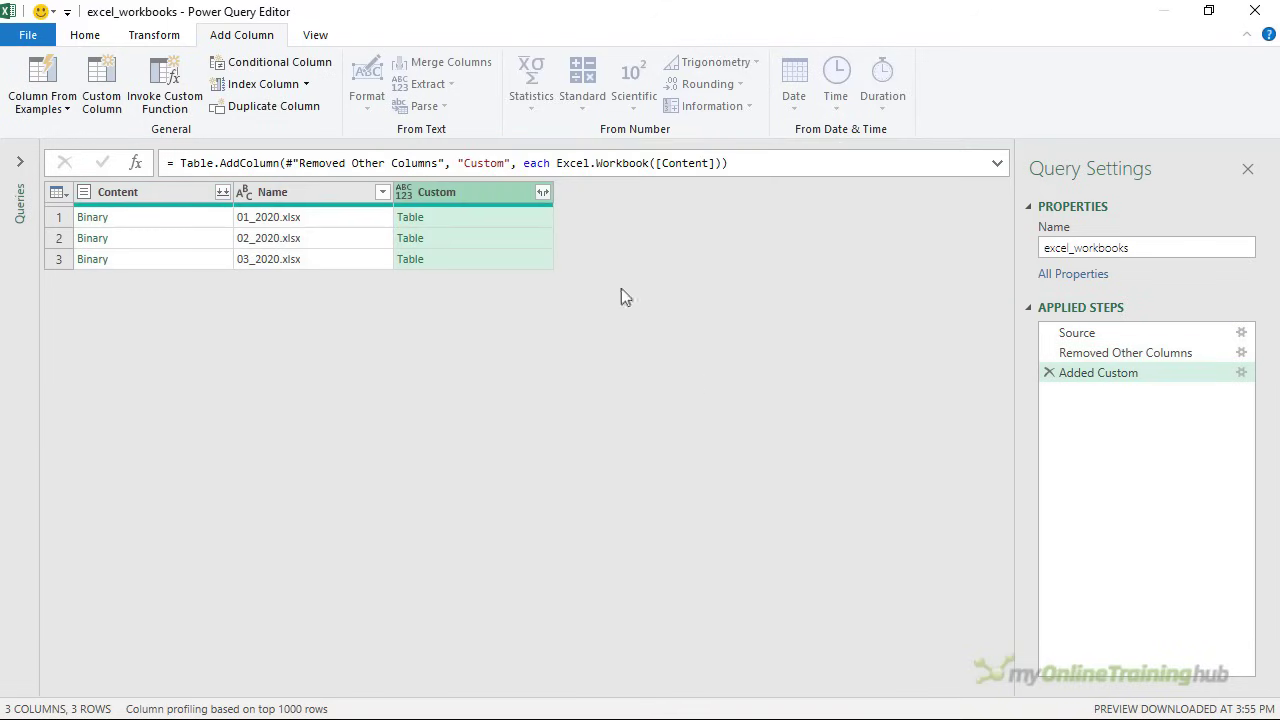
Step: Expand the Custom column into Name, Data, Item, Kind and Hidden with the original column name as prefix, and select Custom.Kind
left_click(541, 193)
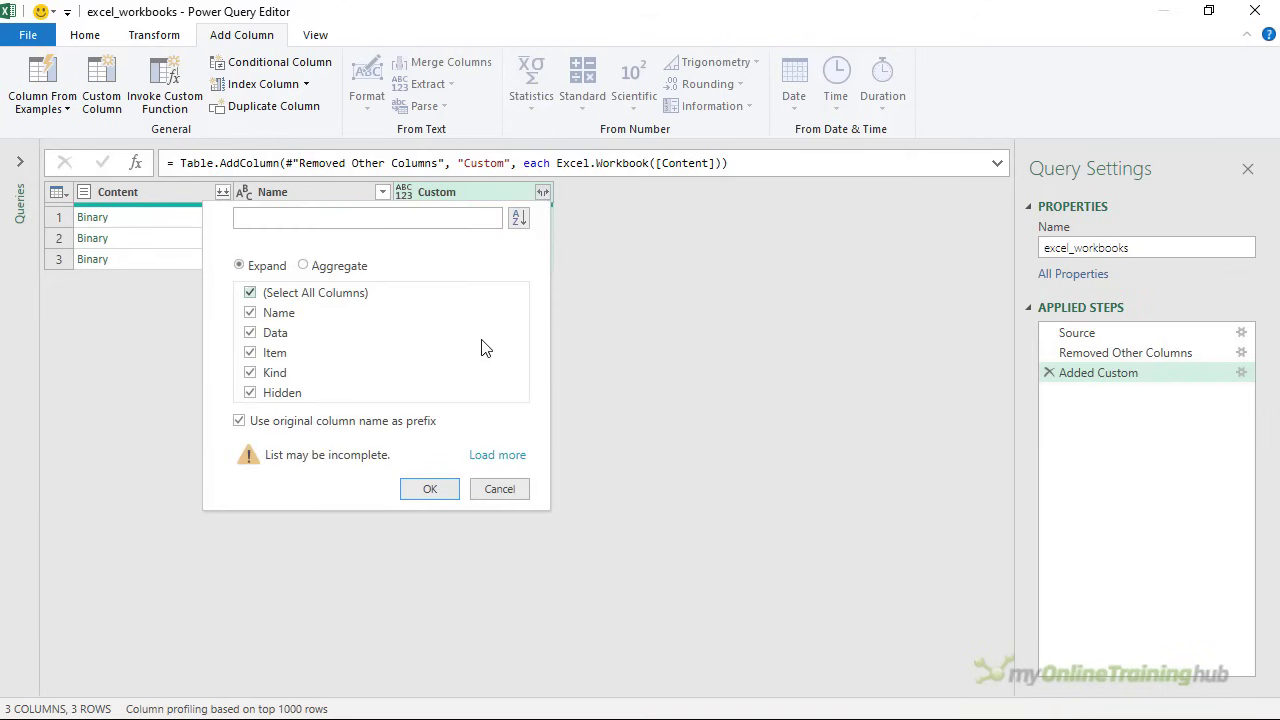
left_click(439, 487)
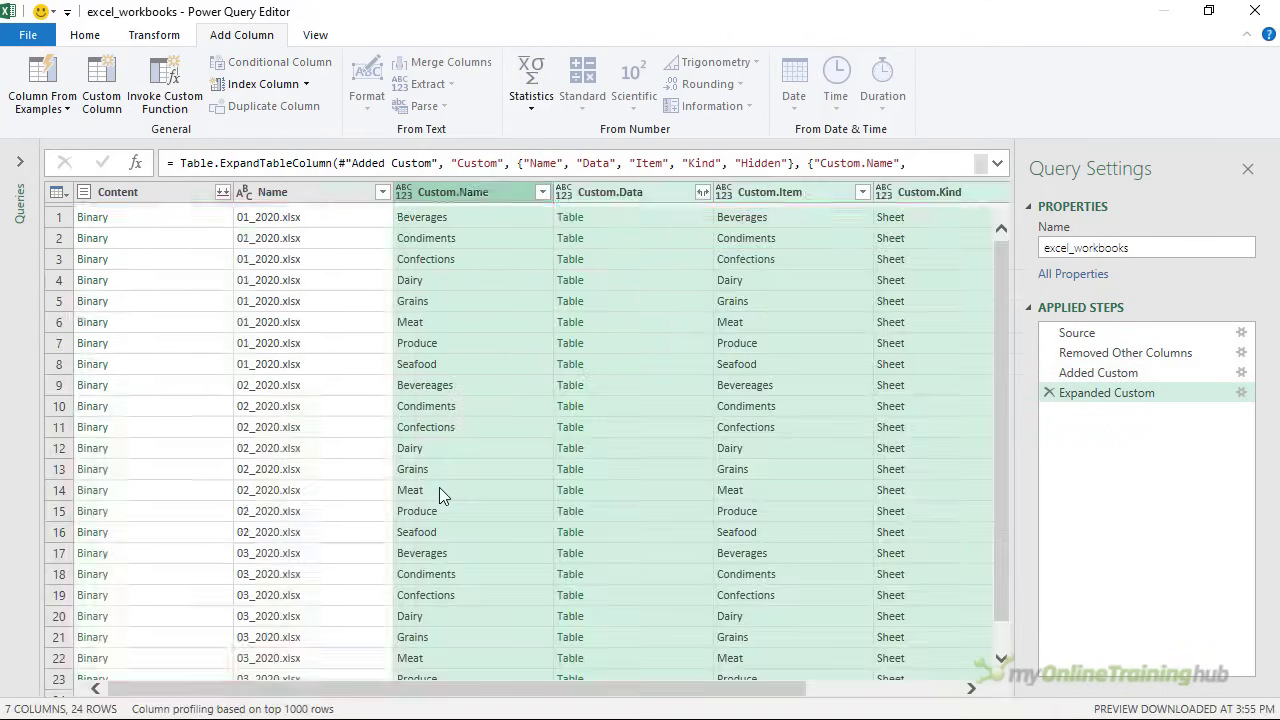
left_click(958, 212)
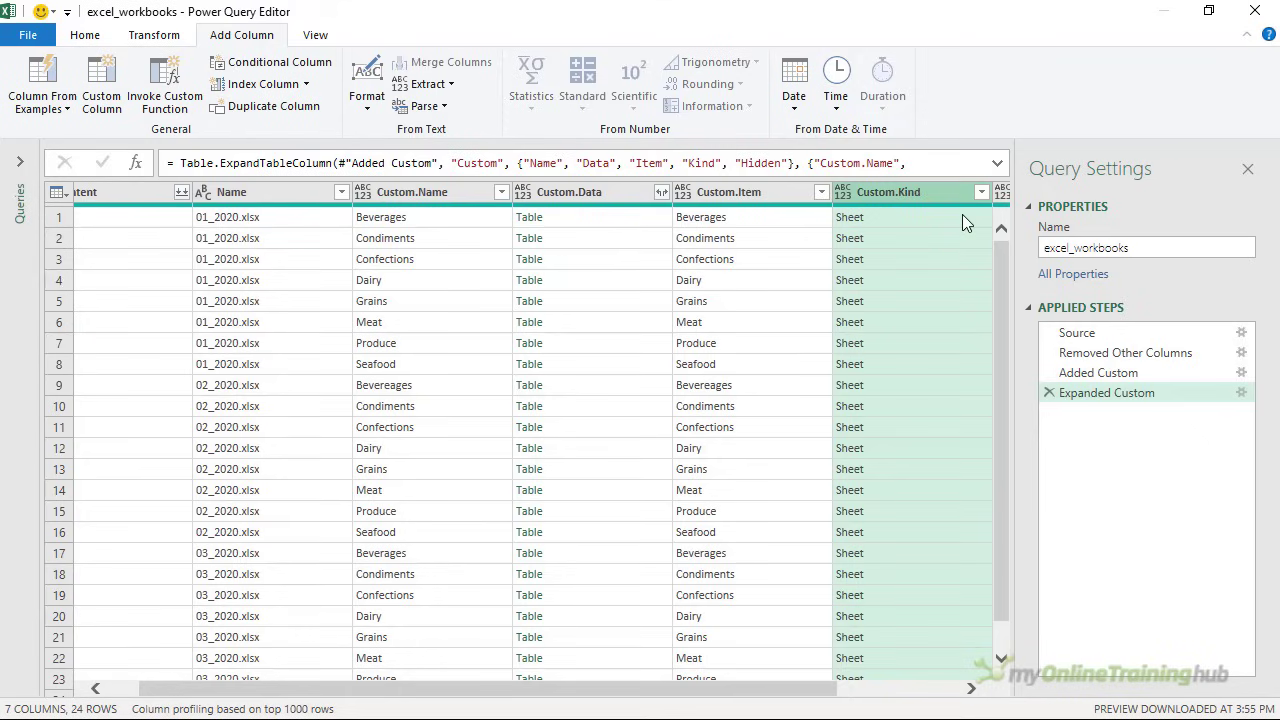
mouse_move(995, 257)
left_mouse_down()
mouse_move(1000, 332)
mouse_move(997, 246)
left_mouse_up()
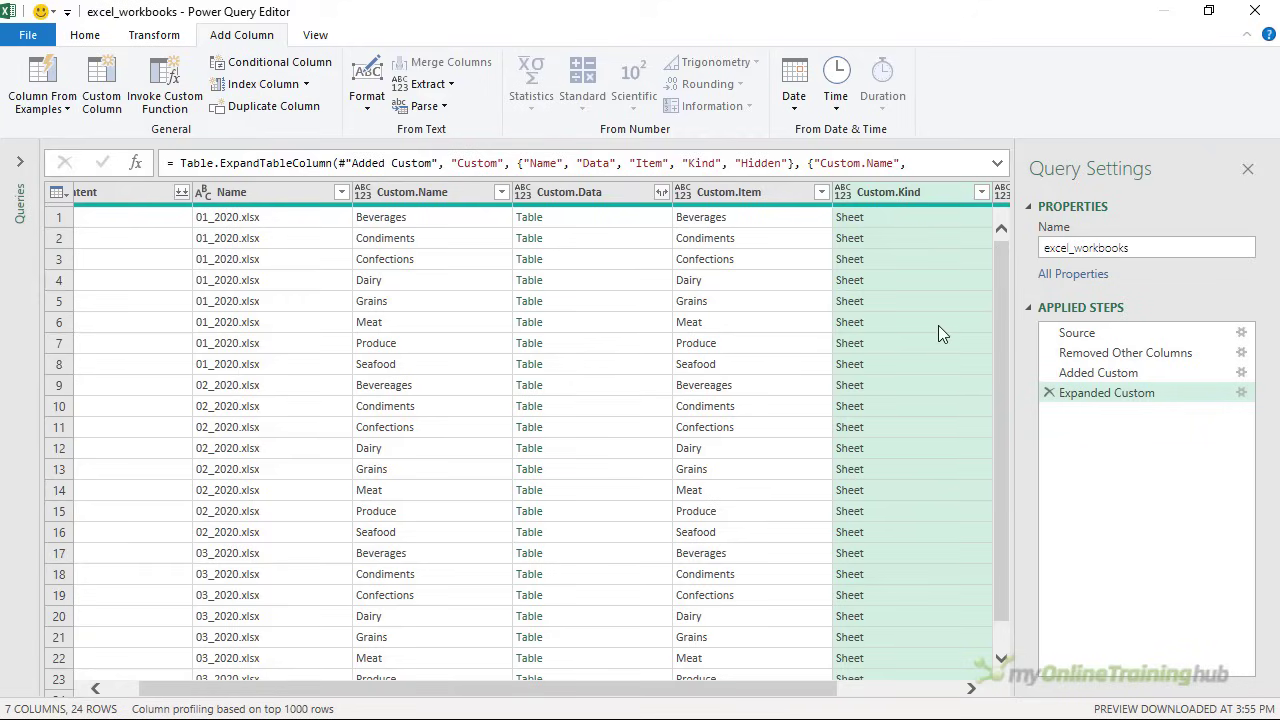
Step: Check the filter values of Custom.Kind and preview the nested Custom.Data table of the 01_2020.xlsx Beverages sheet in an enlarged preview
left_click(982, 193)
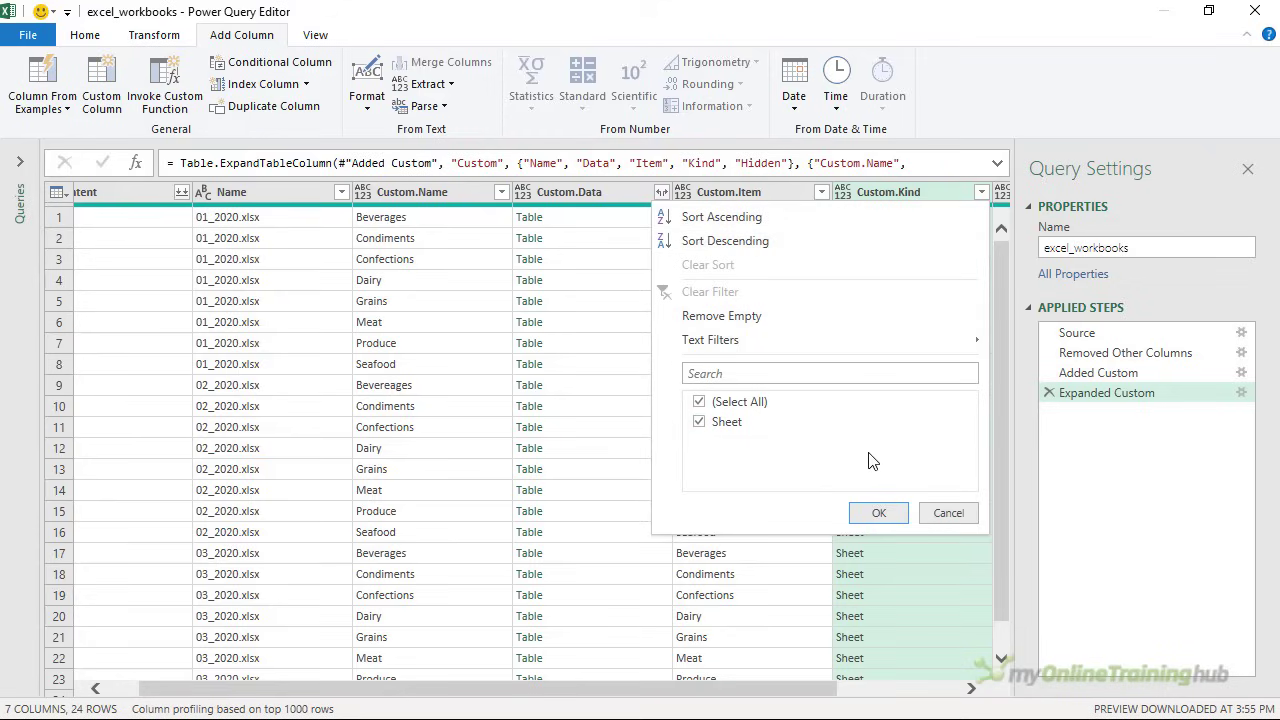
left_click(934, 519)
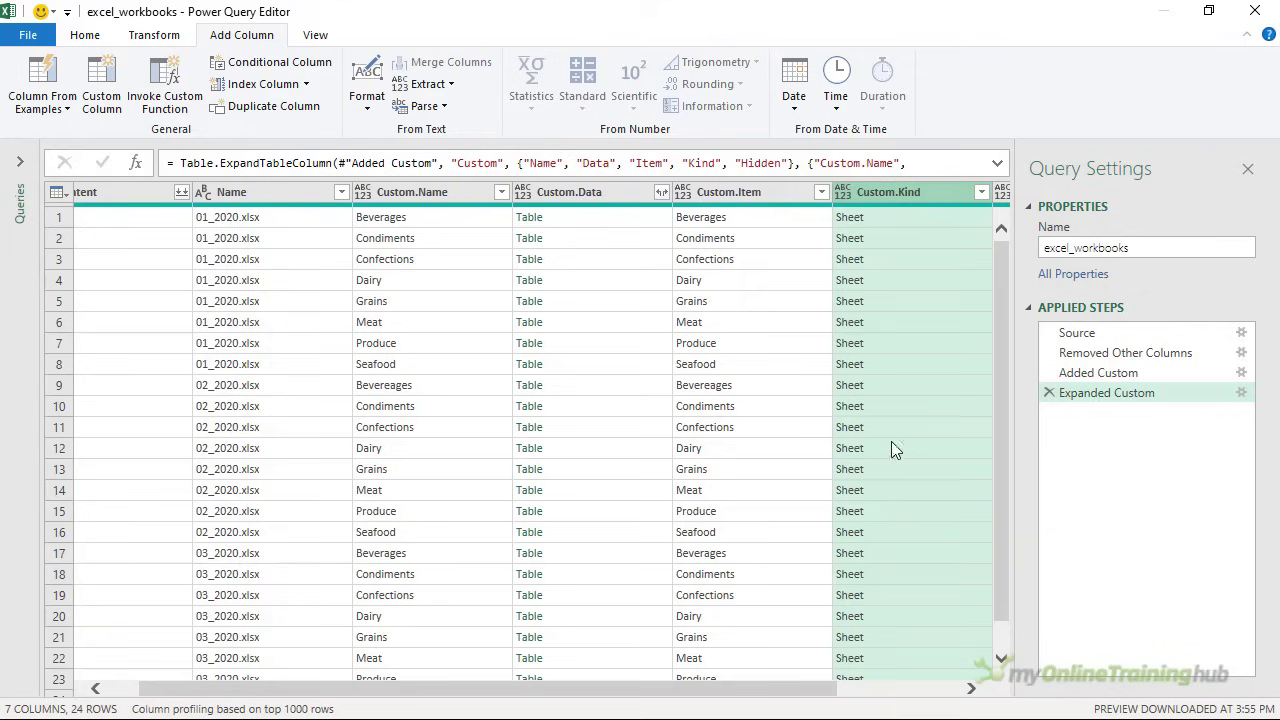
left_click(599, 224)
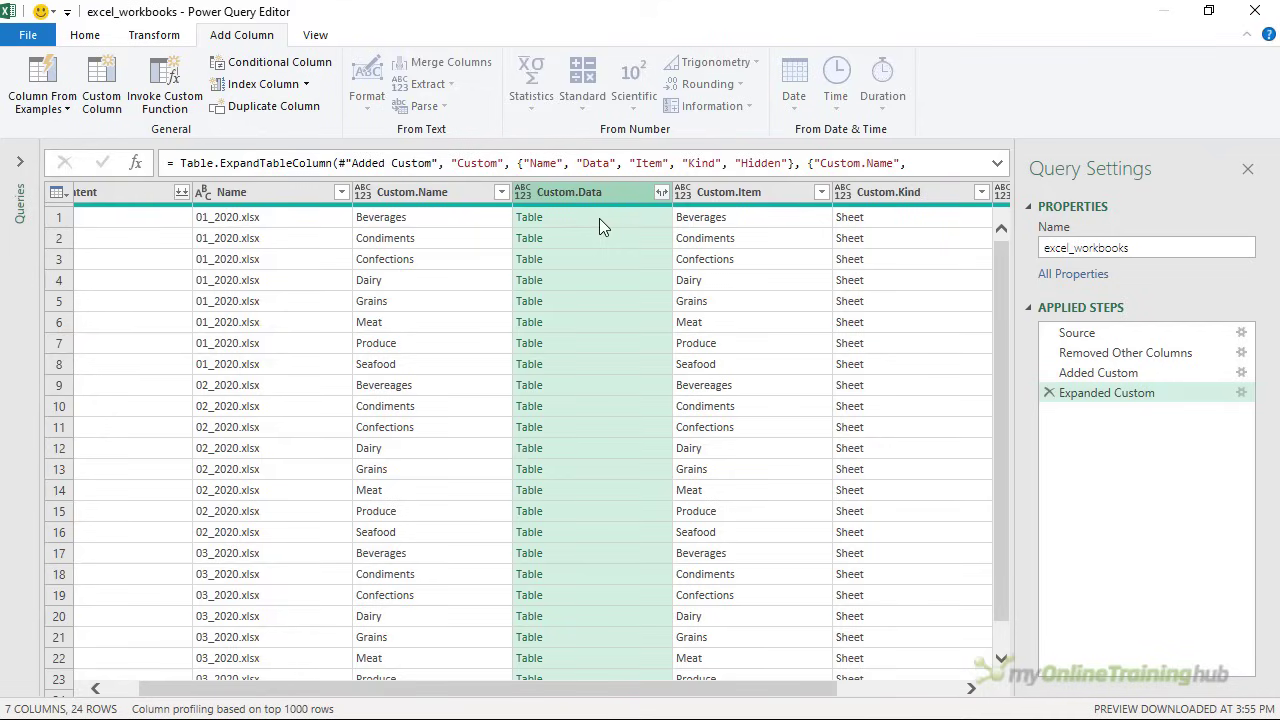
left_click(599, 218)
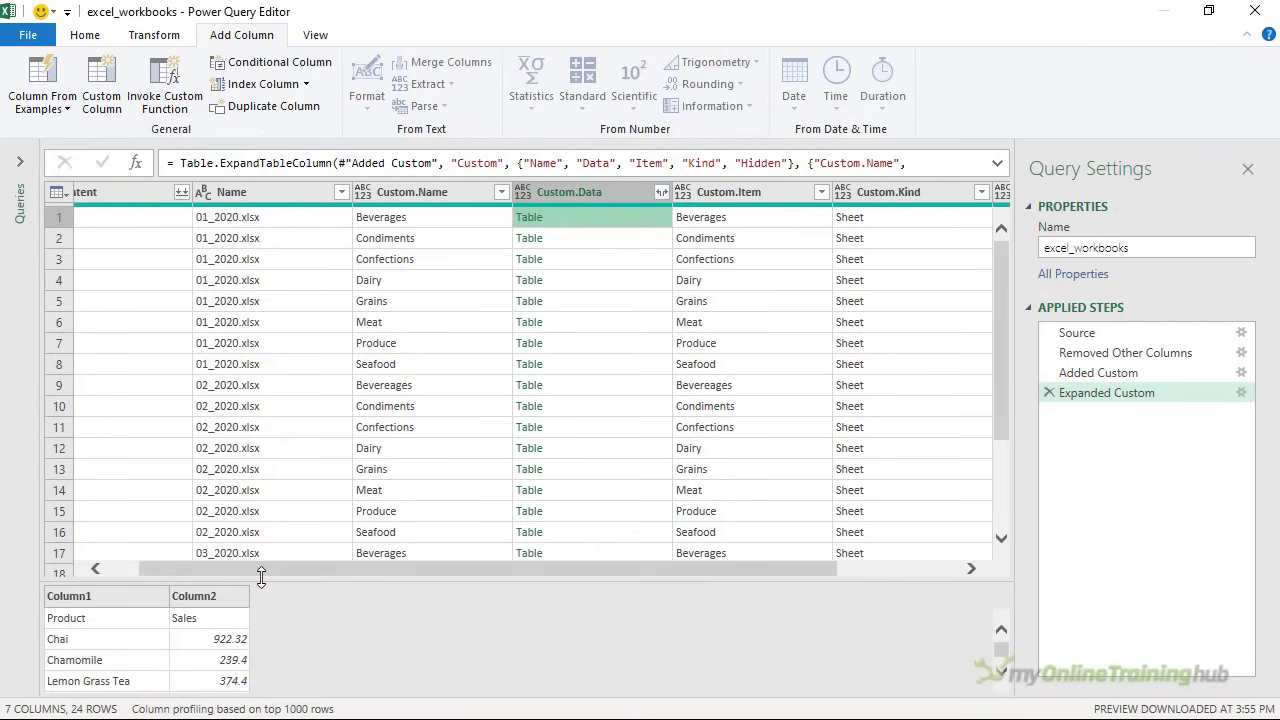
left_click_drag(265, 580, 278, 457)
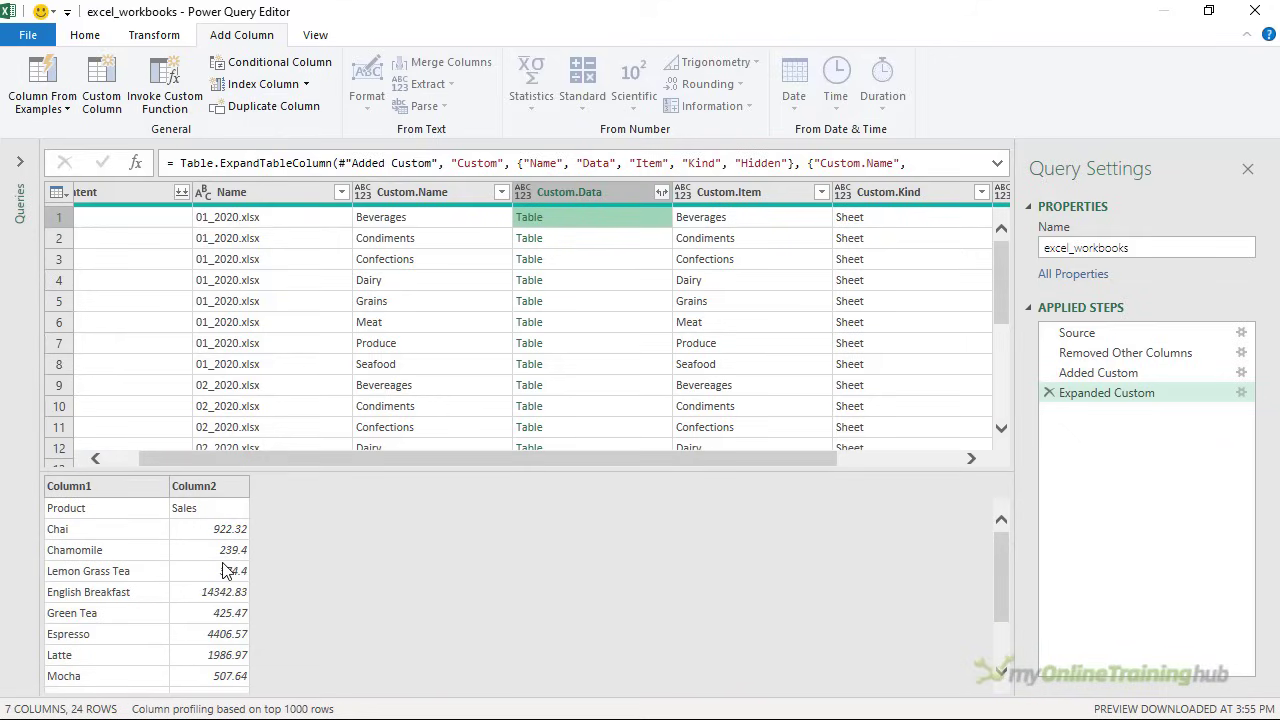
scroll(226, 570, "down", 2)
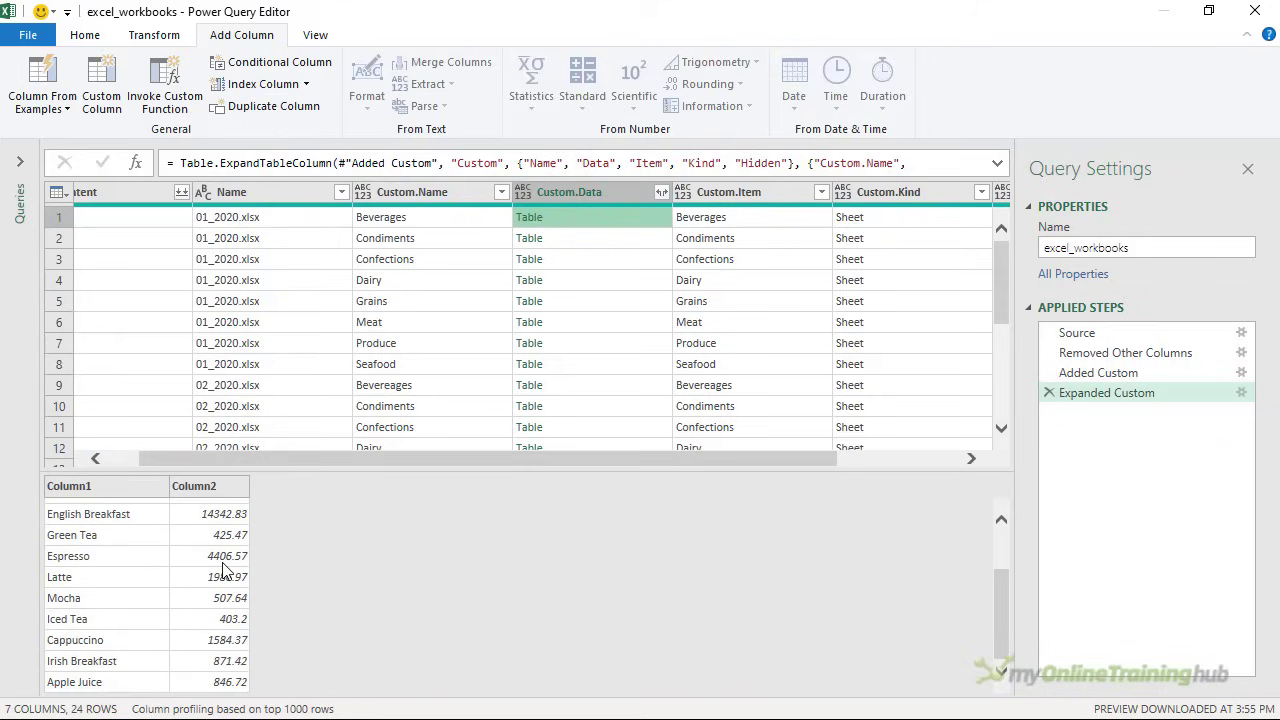
scroll(224, 570, "up", 2)
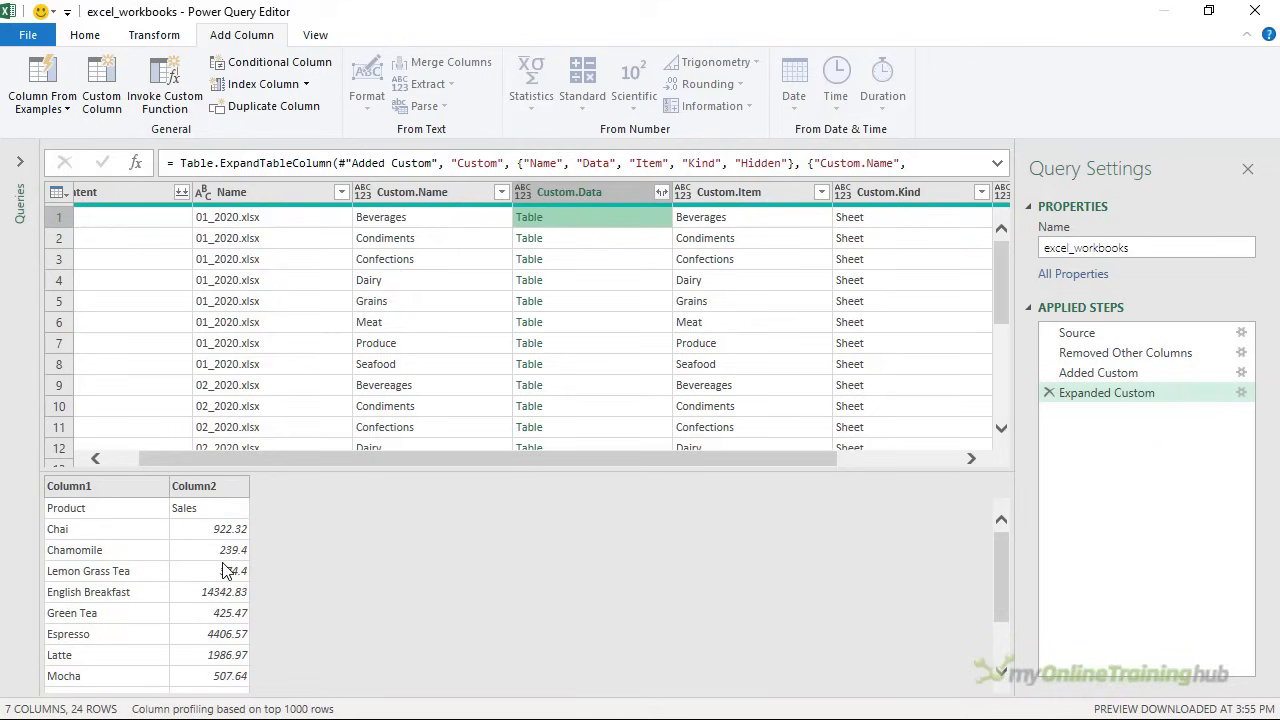
scroll(211, 574, "down", 2)
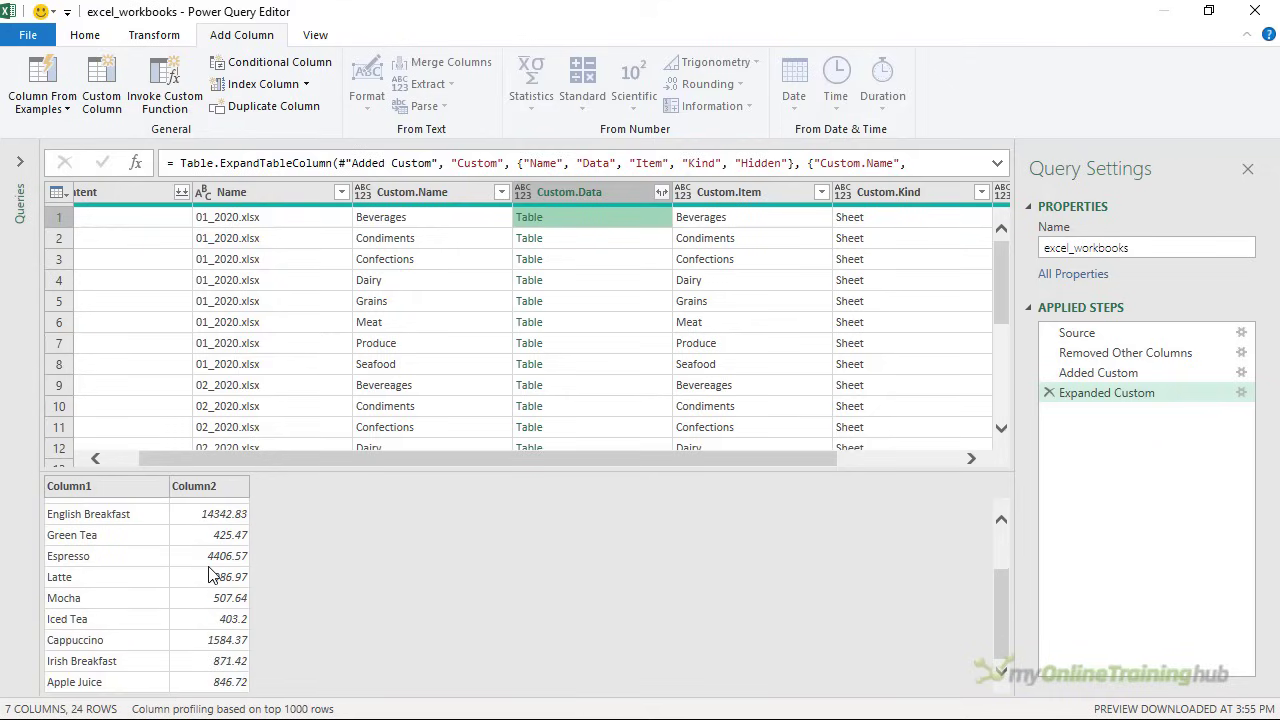
scroll(212, 574, "up", 2)
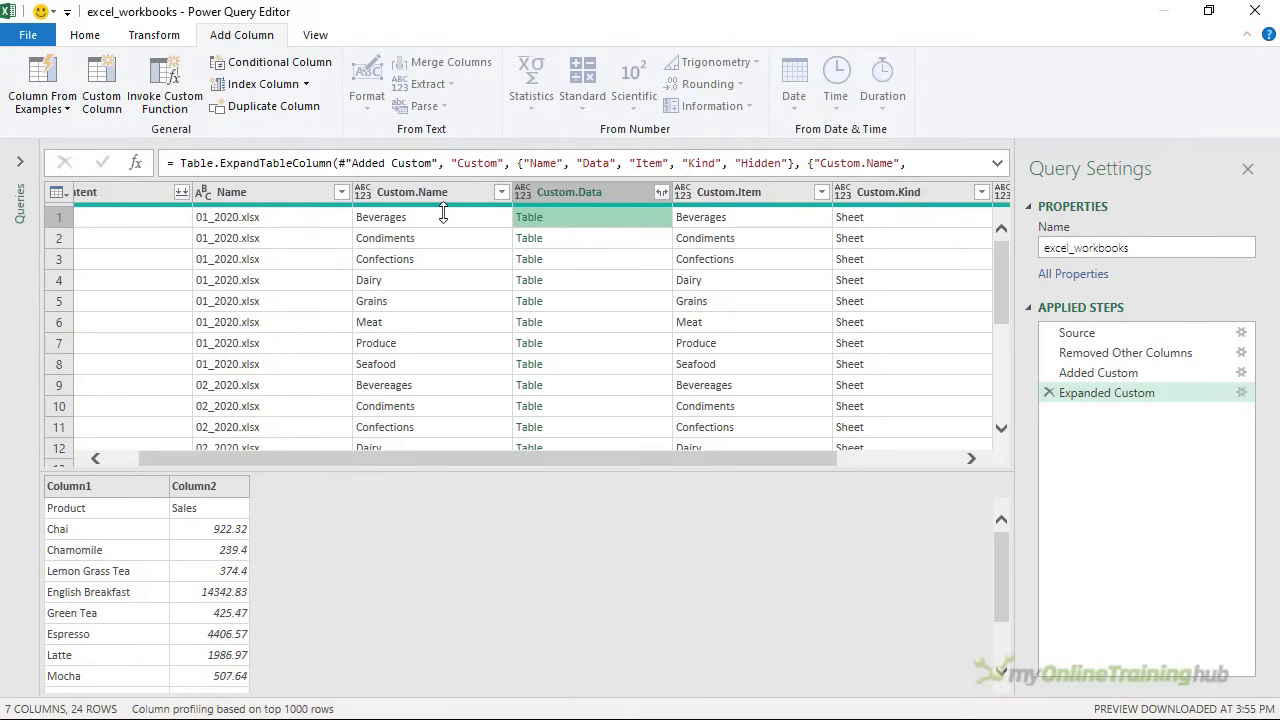
Step: Preview the nested Custom.Data tables of the Condiments and Confections sheets from 01_2020.xlsx
left_click(591, 250)
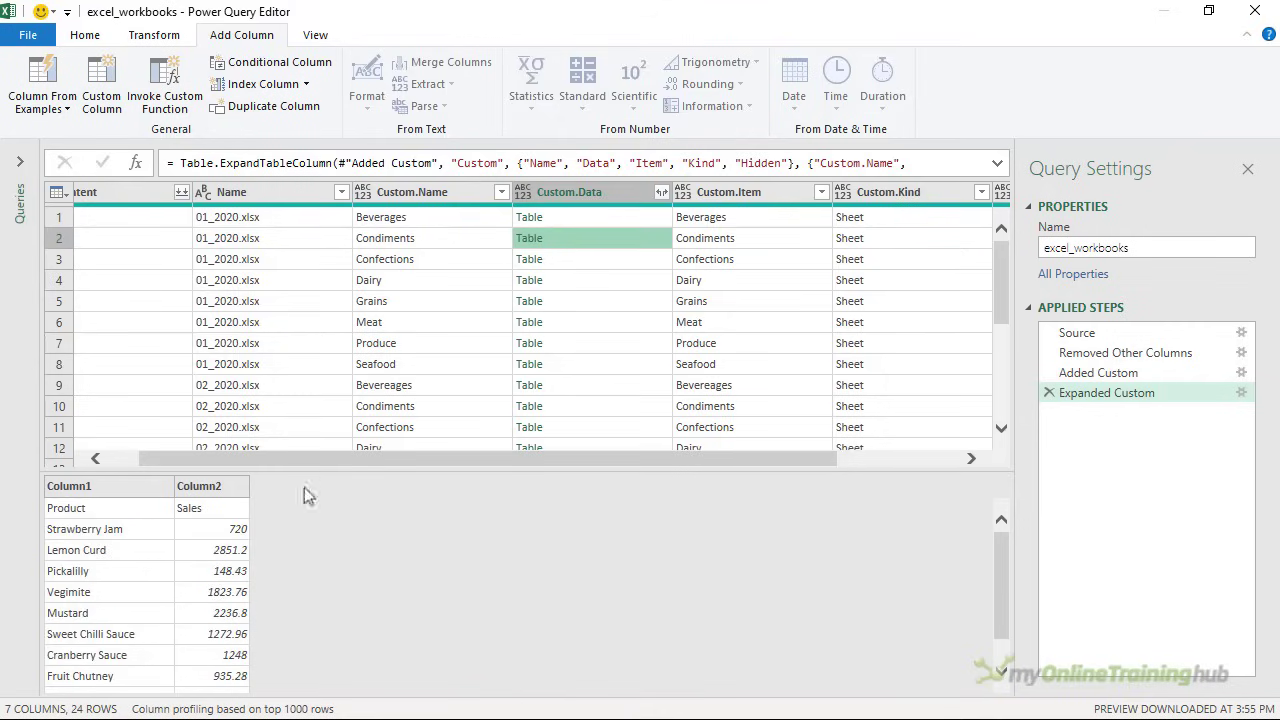
scroll(233, 553, "down", 1)
scroll(233, 553, "up", 1)
left_click(583, 261)
scroll(281, 506, "down", 2)
scroll(281, 513, "up", 2)
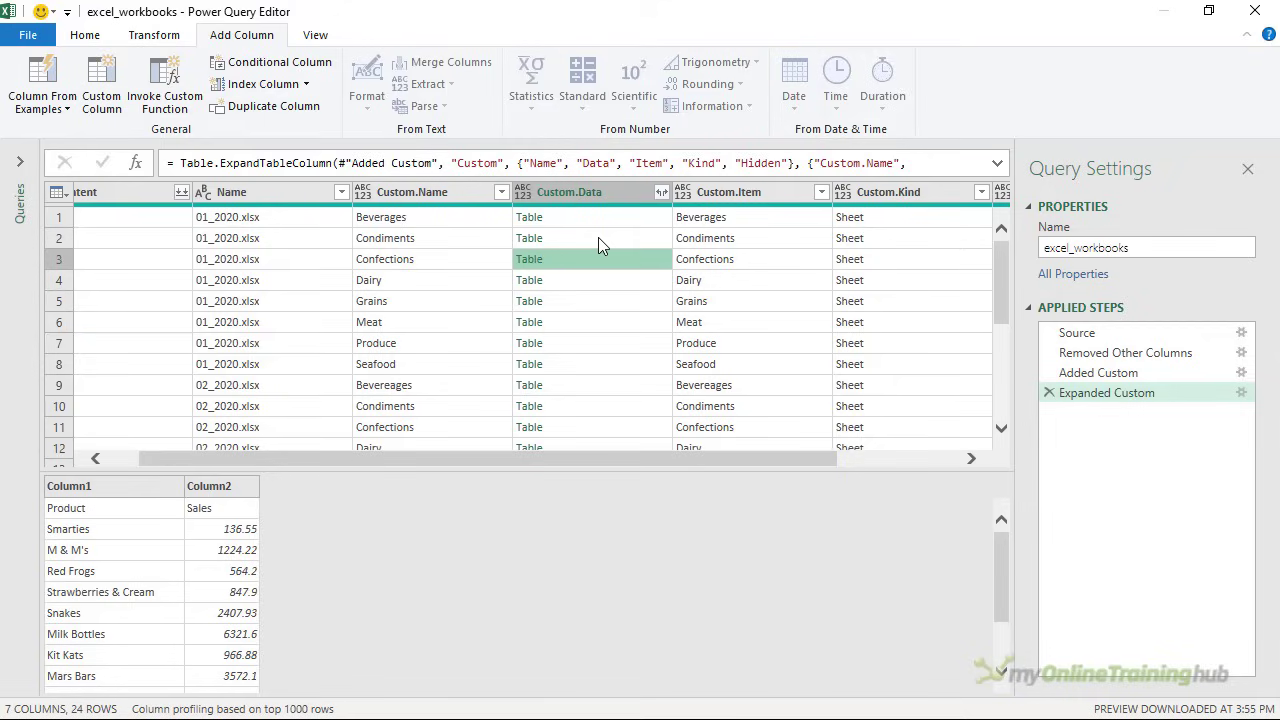
Step: Keep only the Custom.Data, Custom.Name and Name columns, in that order, removing all other columns
left_click(549, 192)
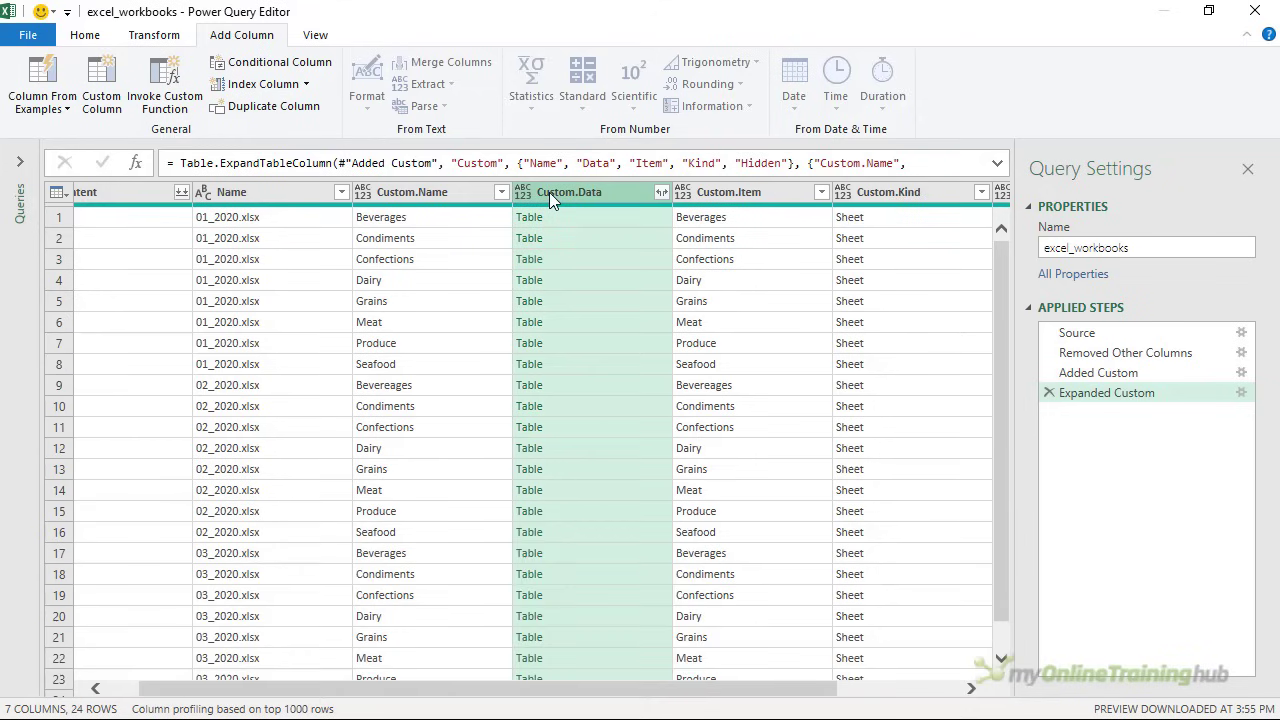
left_click(440, 200, "shift")
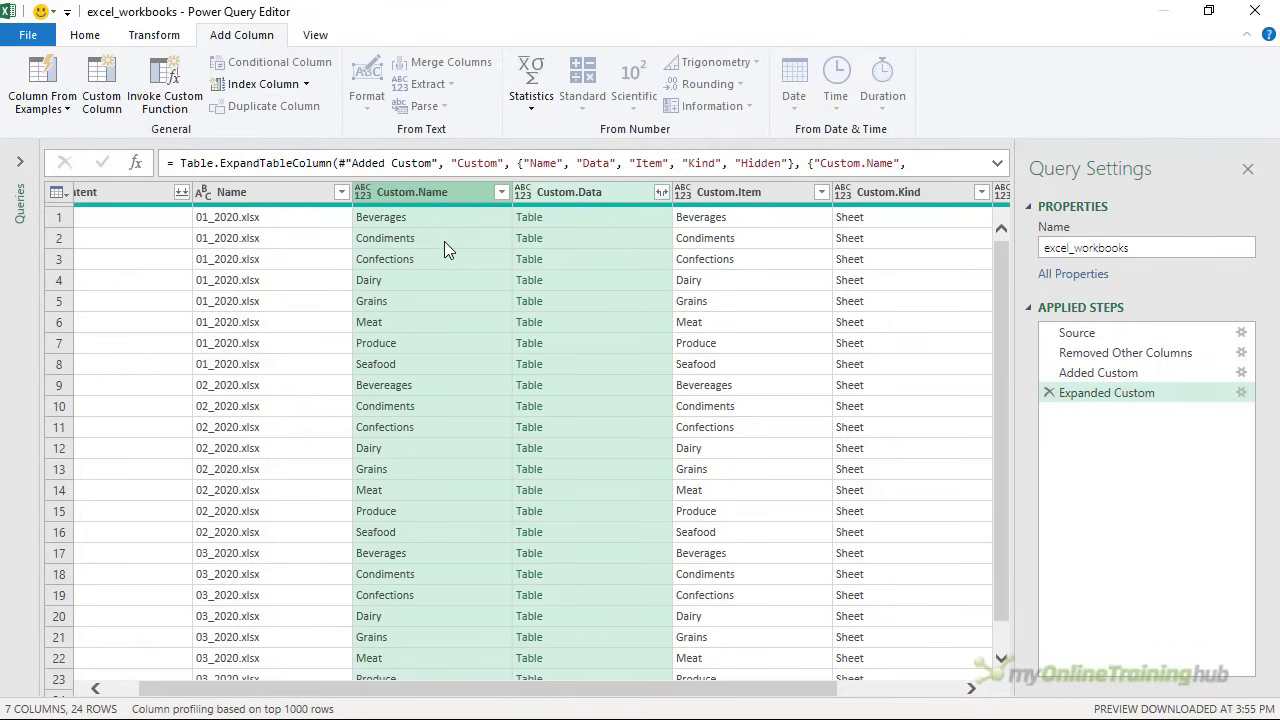
left_click(290, 192, "shift")
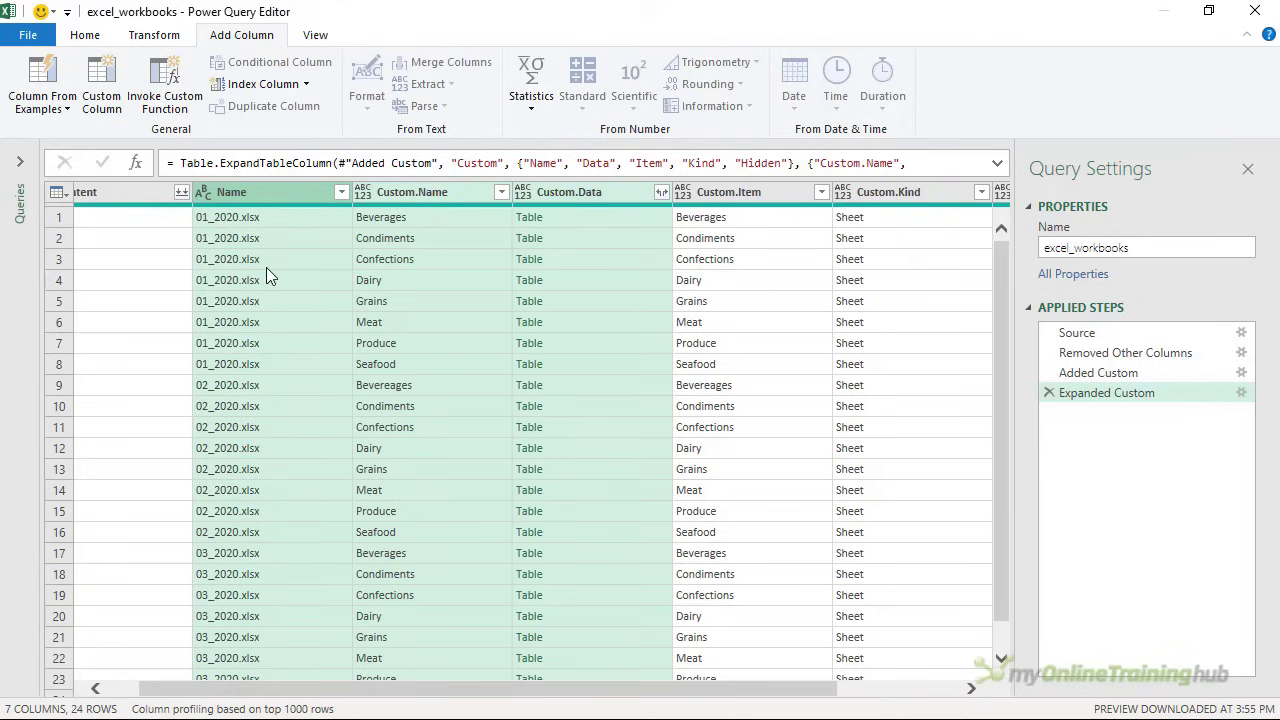
key("shift")
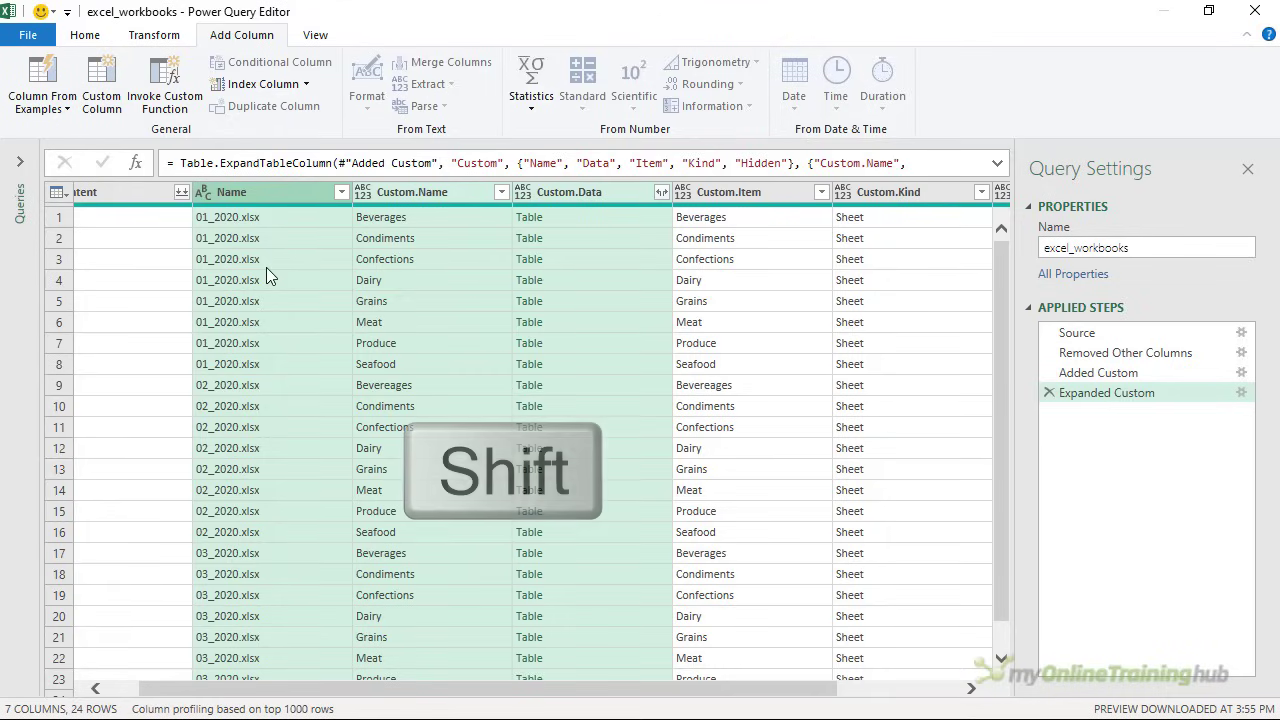
right_click(286, 193)
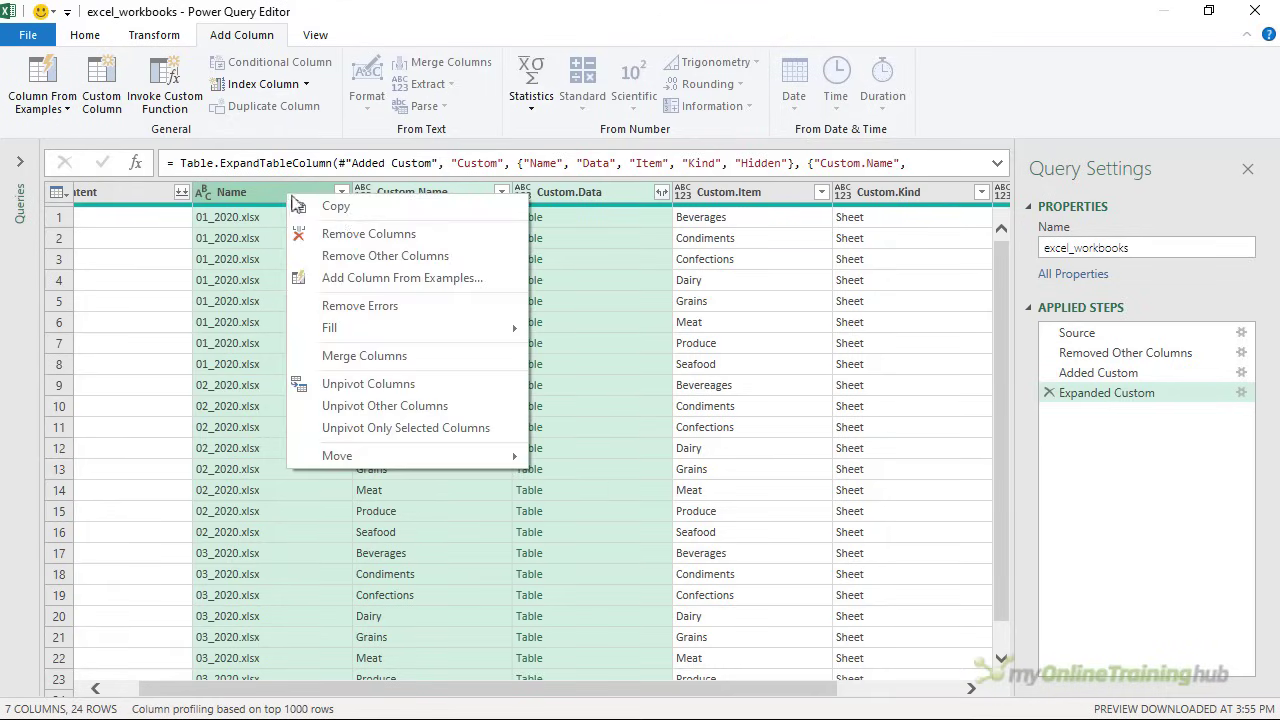
left_click(490, 268)
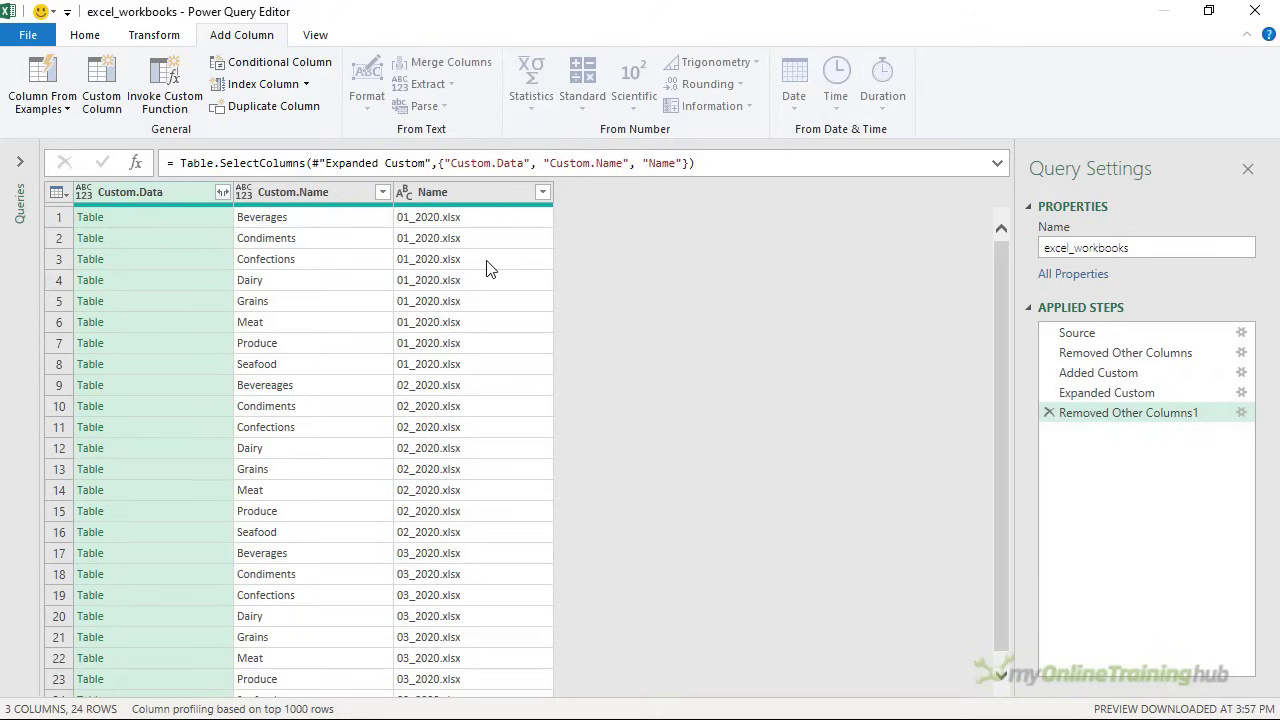
Step: Expand Custom.Data into Column1 and Column2 without using the original column name as prefix
left_click(222, 192)
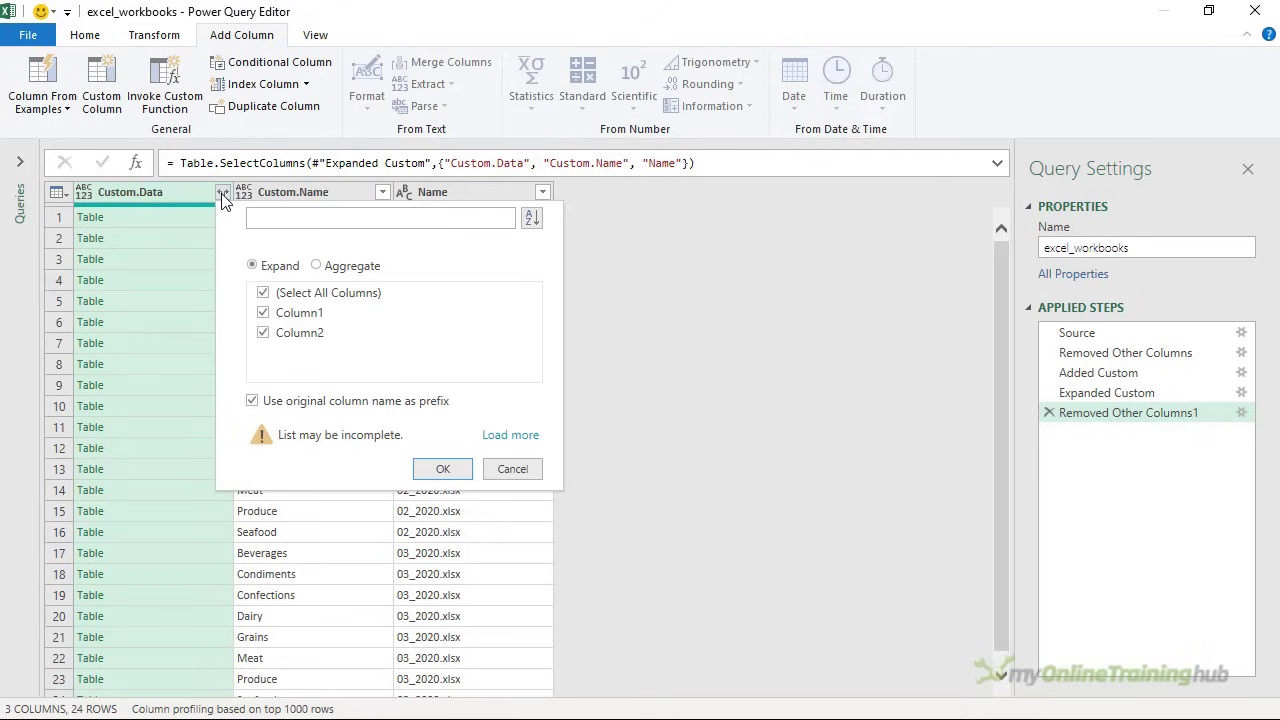
left_click(252, 402)
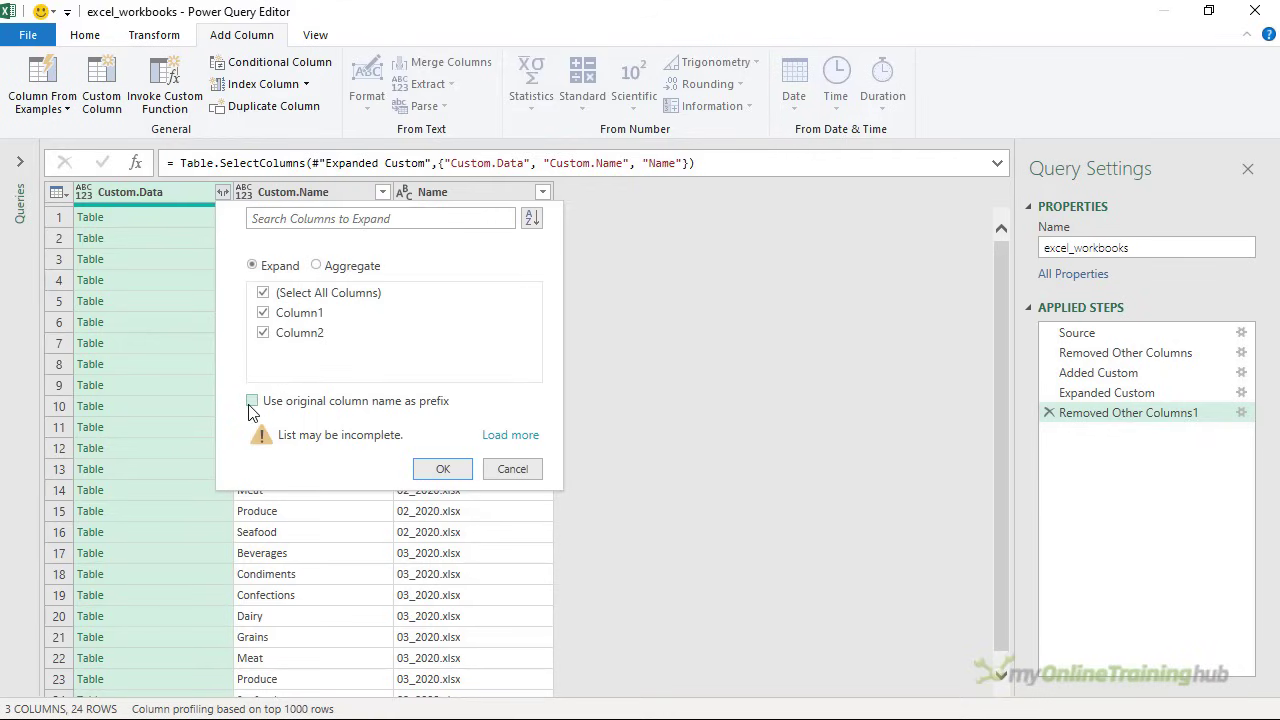
left_click(443, 469)
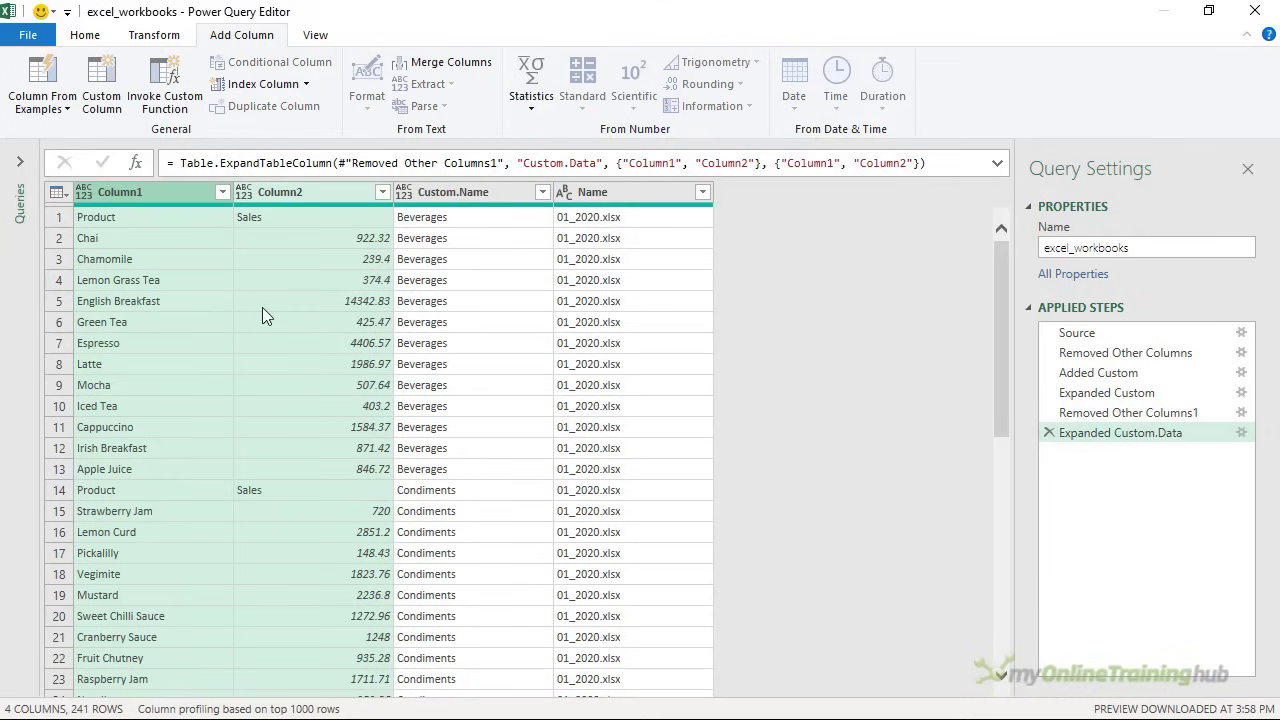
Step: Look through the expanded rows to check the data combined from each category sheet and workbook file
scroll(262, 308, "down", 8)
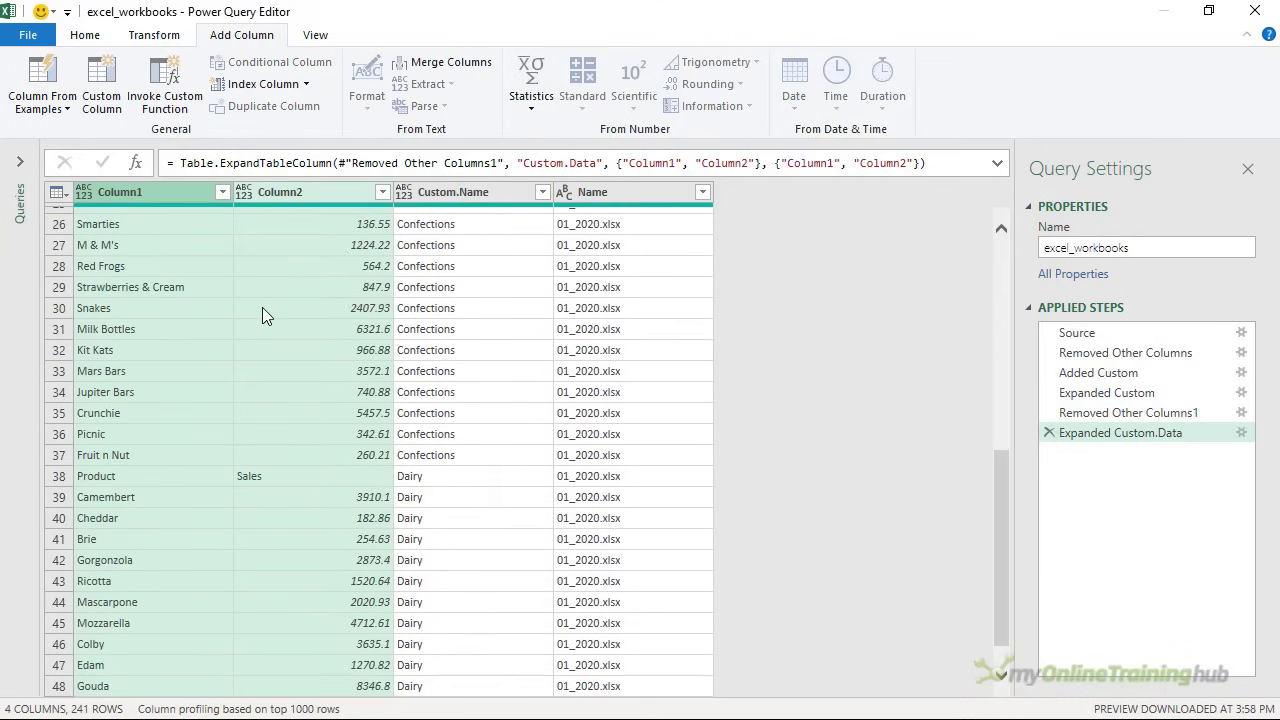
scroll(262, 316, "down", 2)
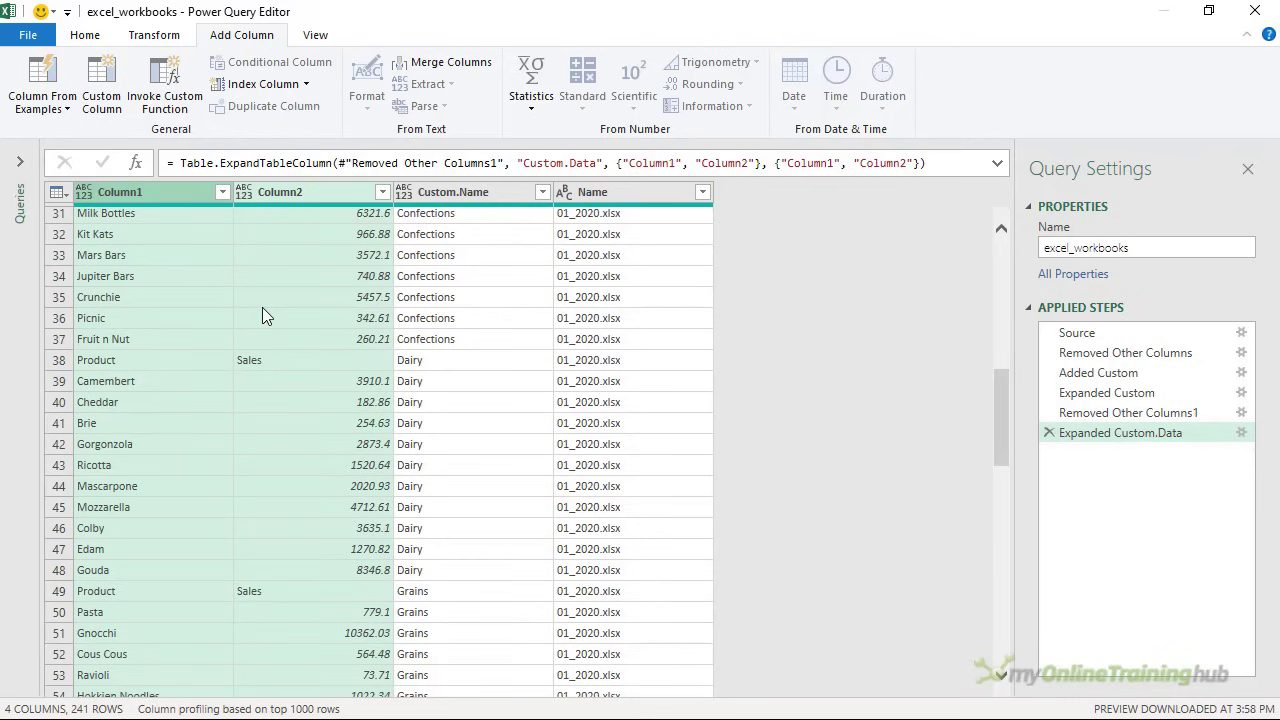
scroll(262, 316, "down", 7)
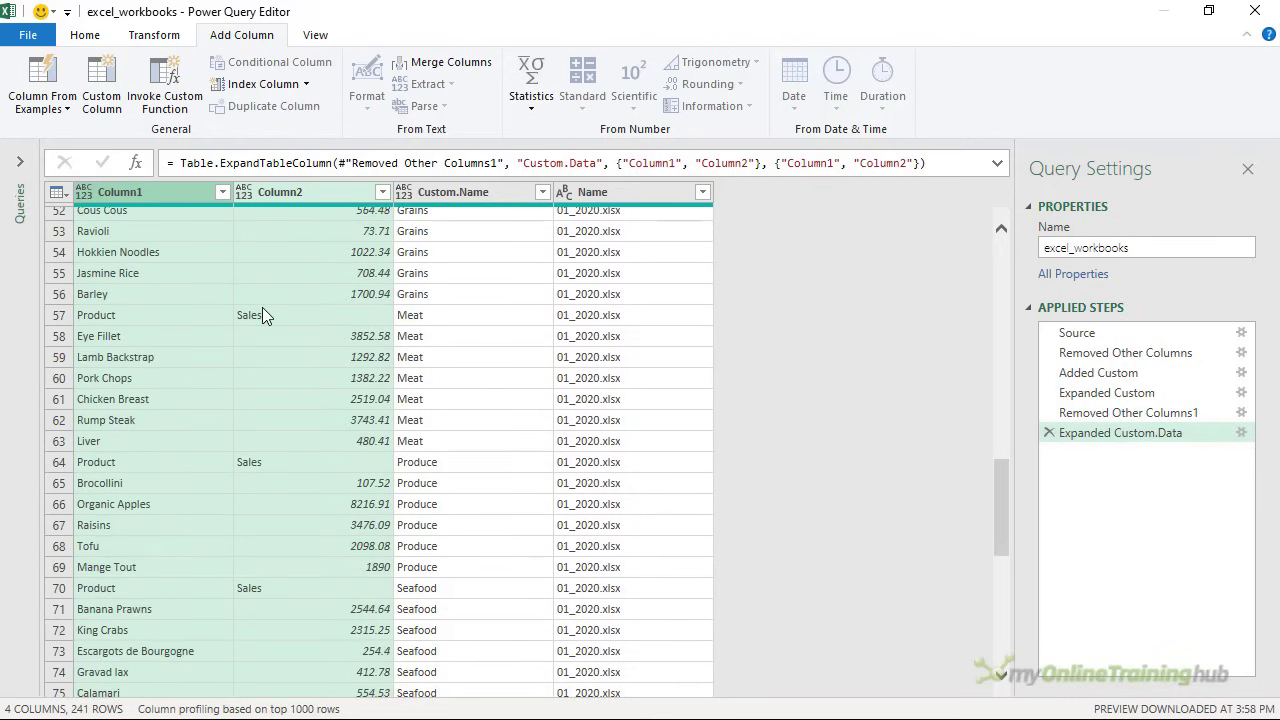
scroll(262, 316, "down", 5)
scroll(597, 298, "down", 4)
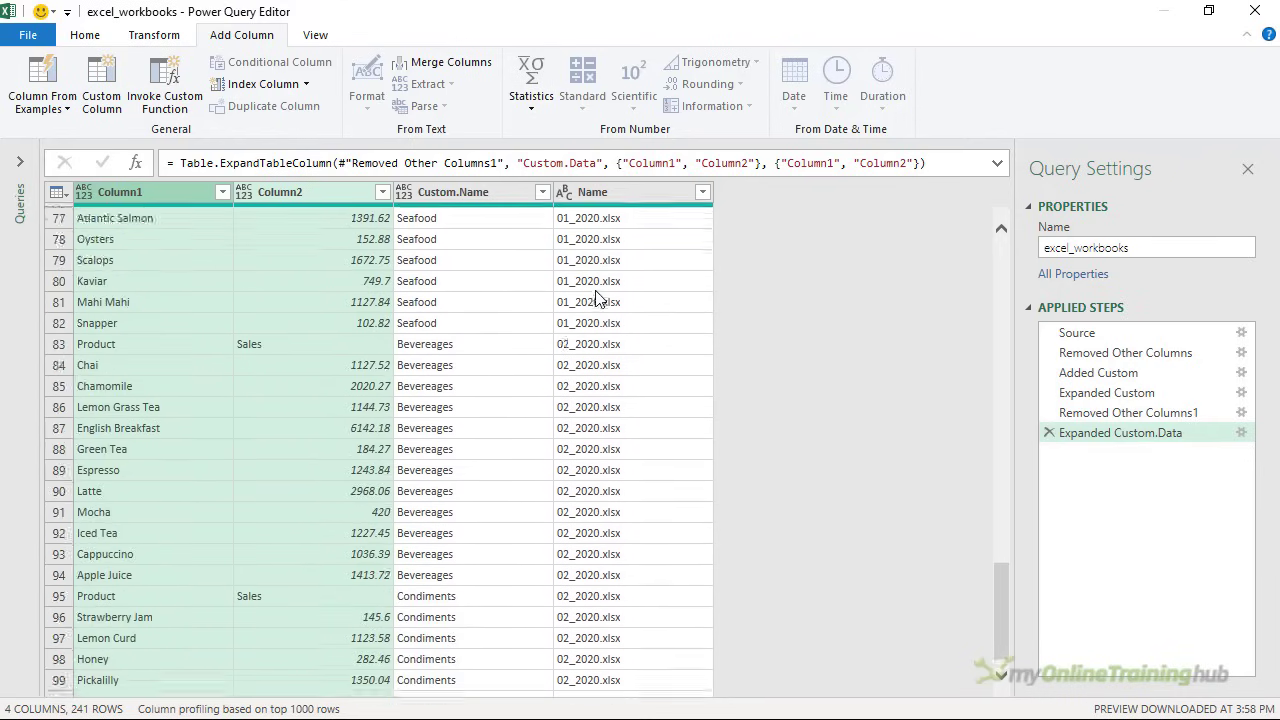
scroll(597, 298, "down", 1)
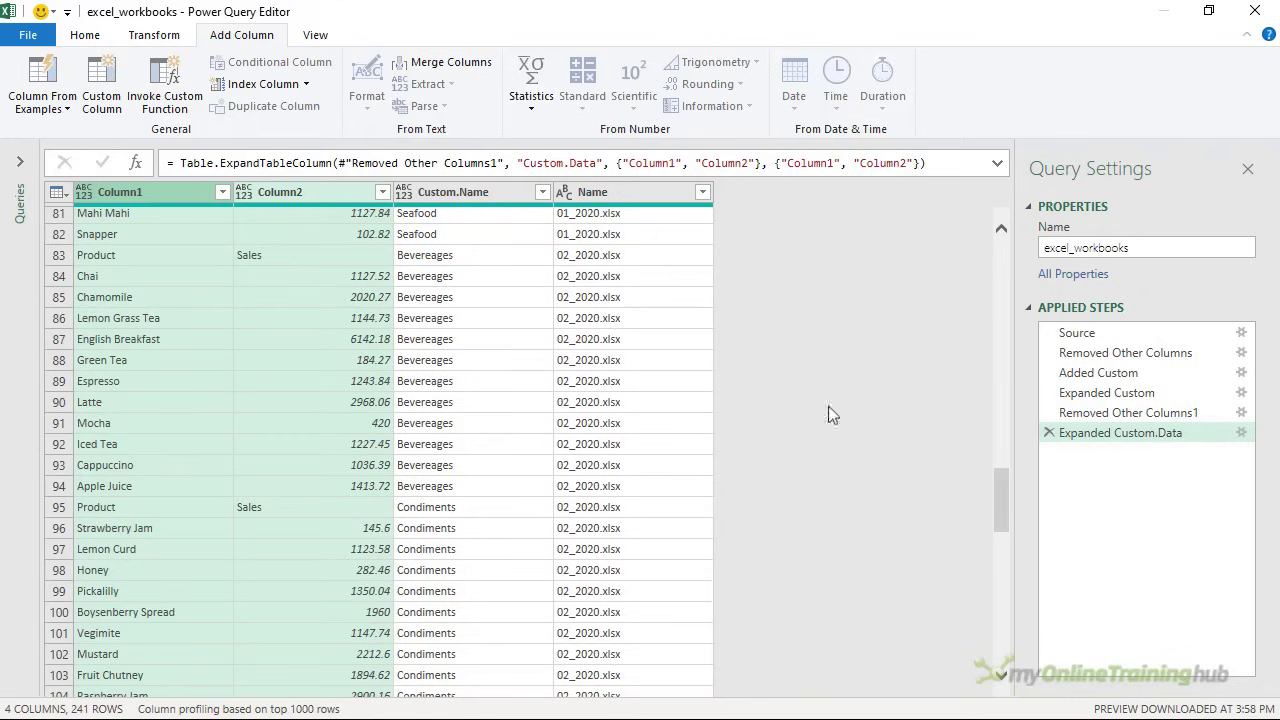
scroll(1008, 495, "up", 6)
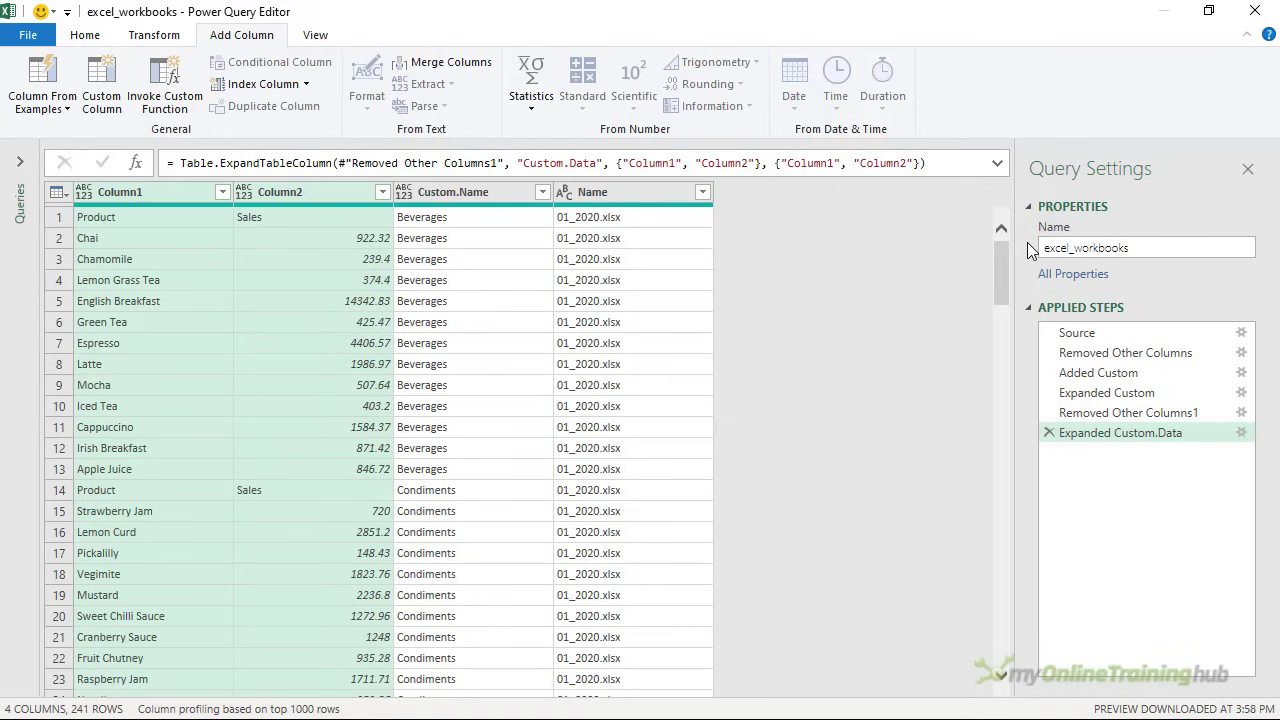
Step: Promote the first row of the combined table to column headers
left_click(57, 192)
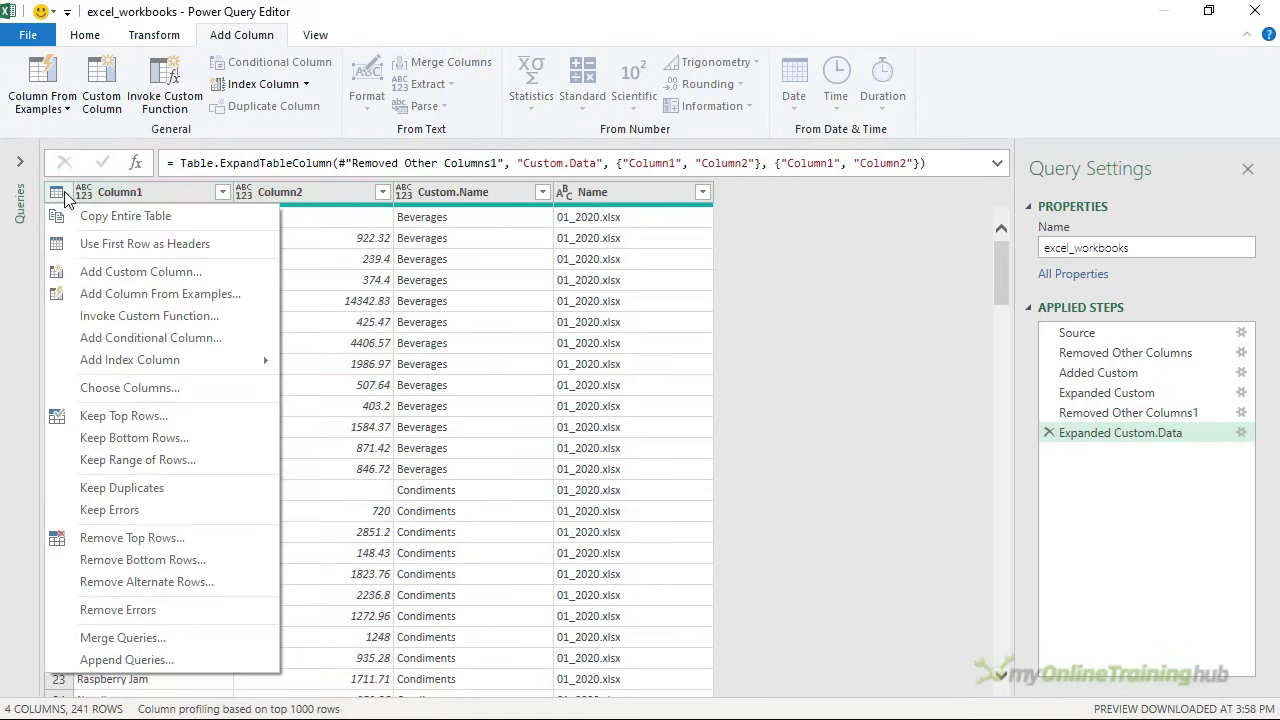
left_click(267, 243)
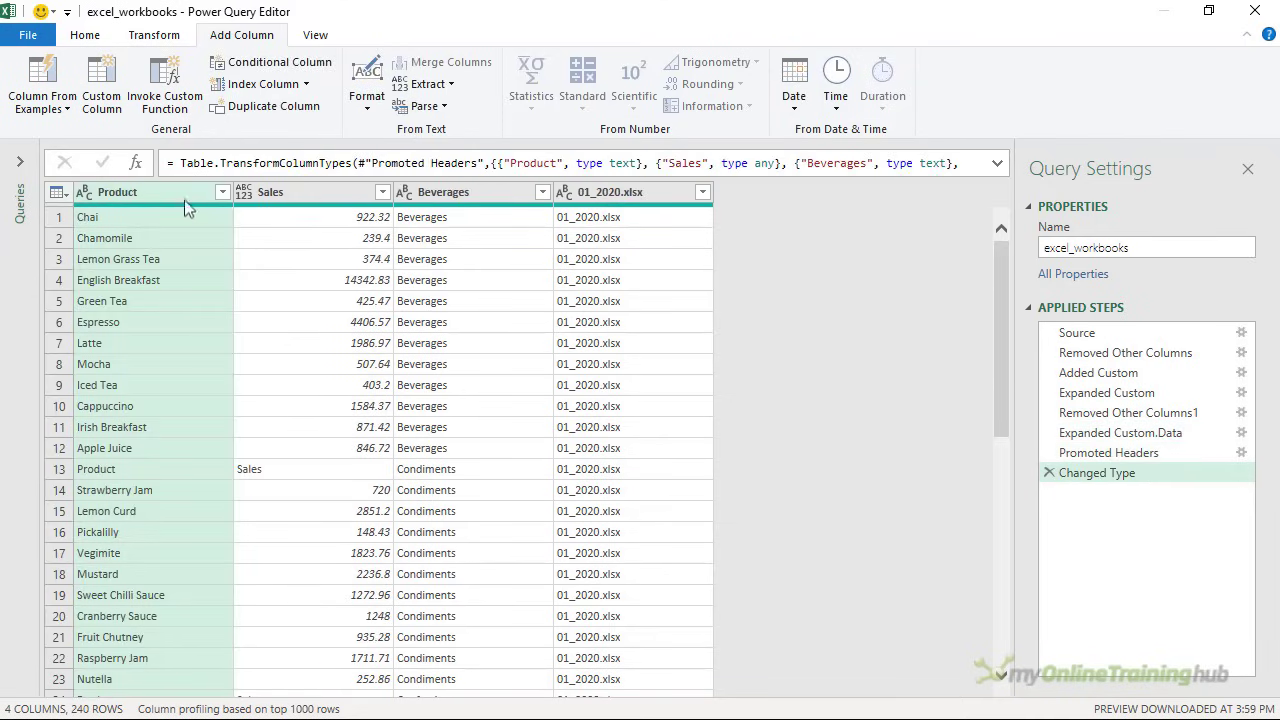
left_click(285, 194)
Step: Rename the Beverages column as Category and the 01_2020.xlsx column as File Name
left_click(471, 191)
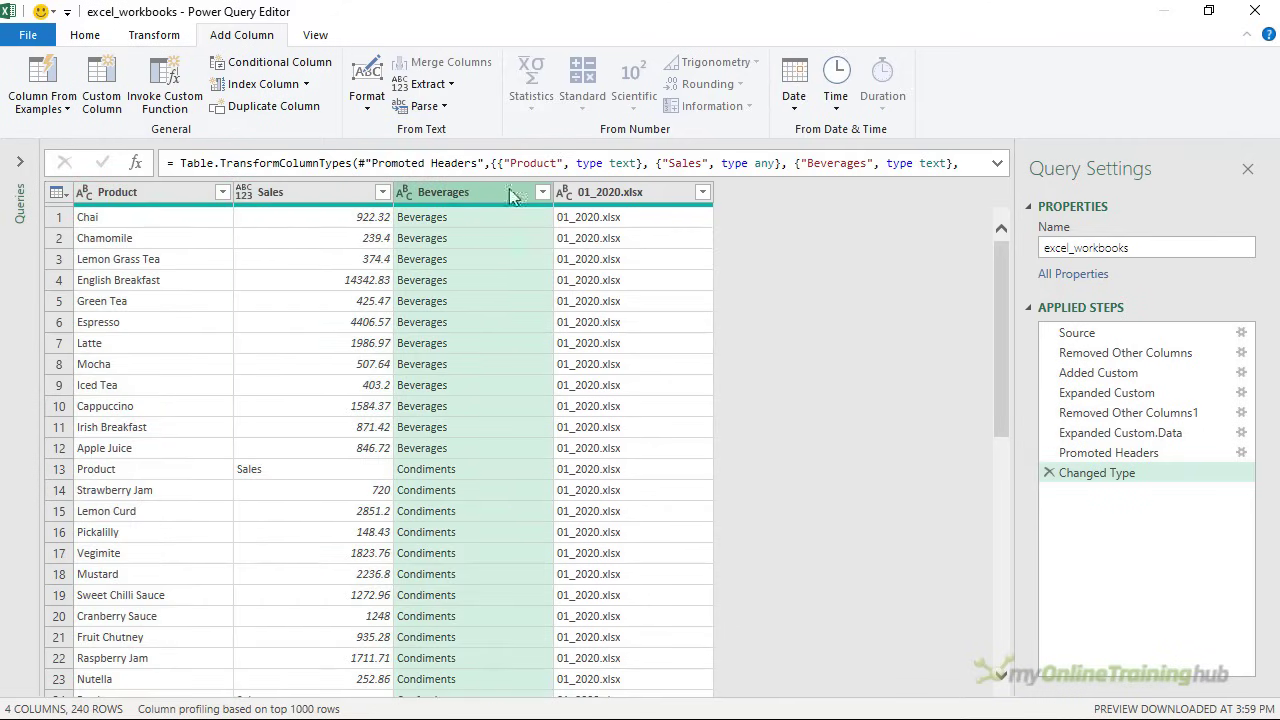
double_click(471, 189)
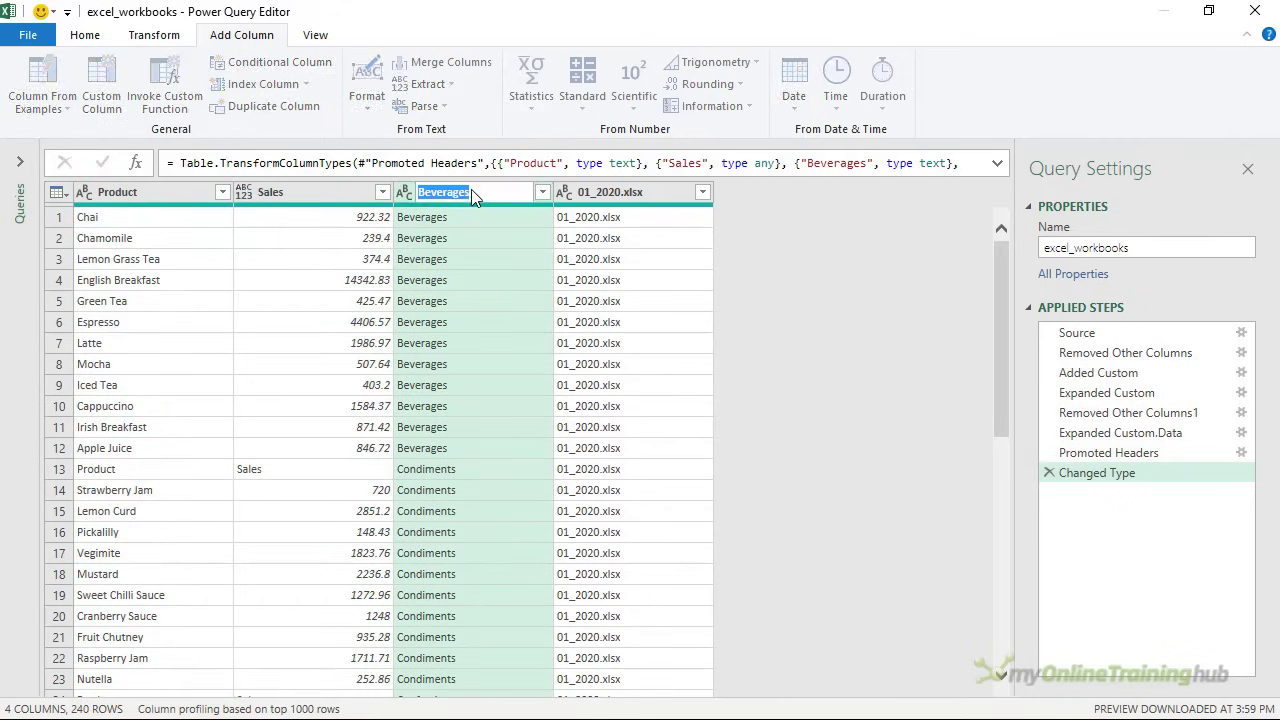
type("Category")
key("Return")
double_click(656, 197)
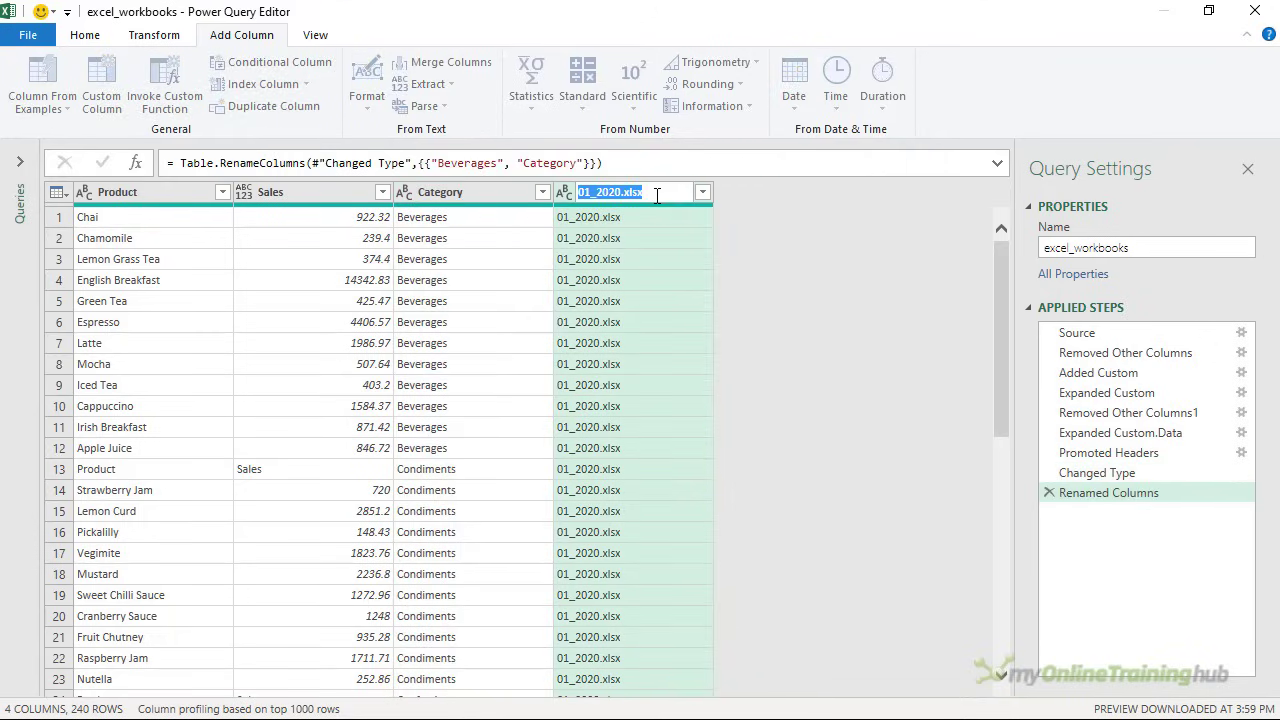
type("File Name")
key("Return")
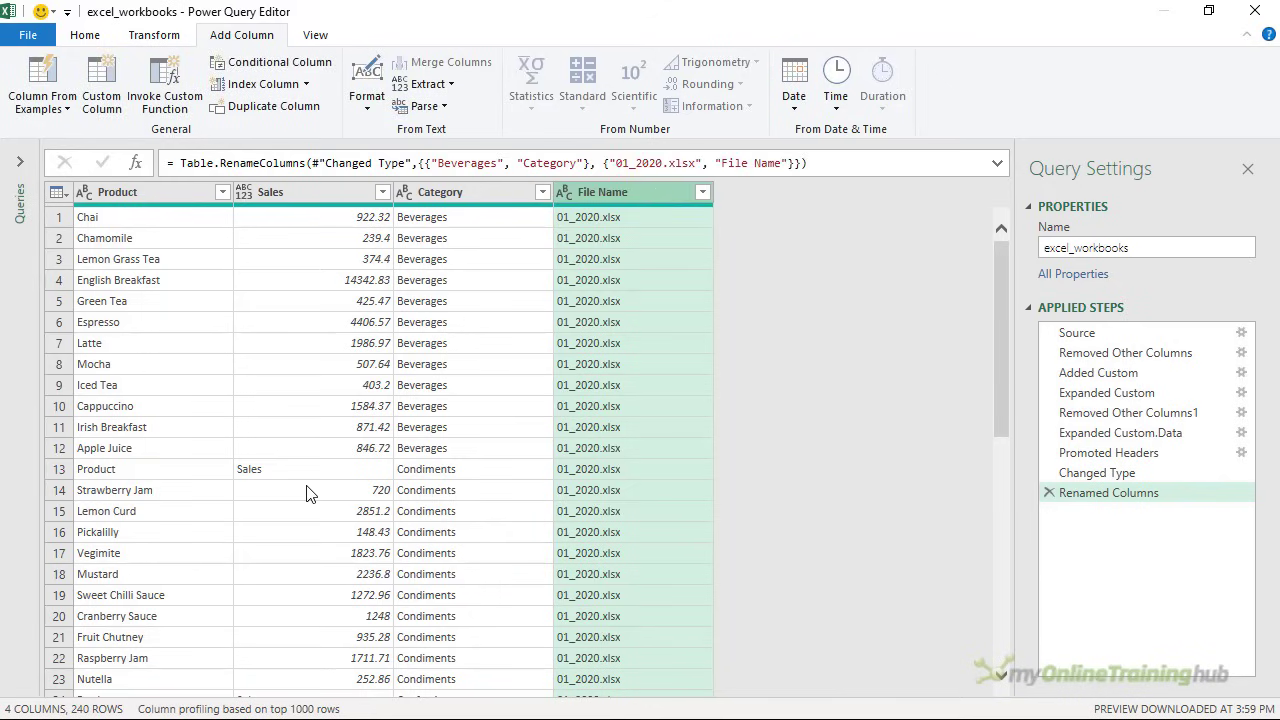
Step: Inspect the rows where the data of a new category sheet begins, such as rows 13 and 24
left_click(88, 478)
scroll(191, 434, "down", 5)
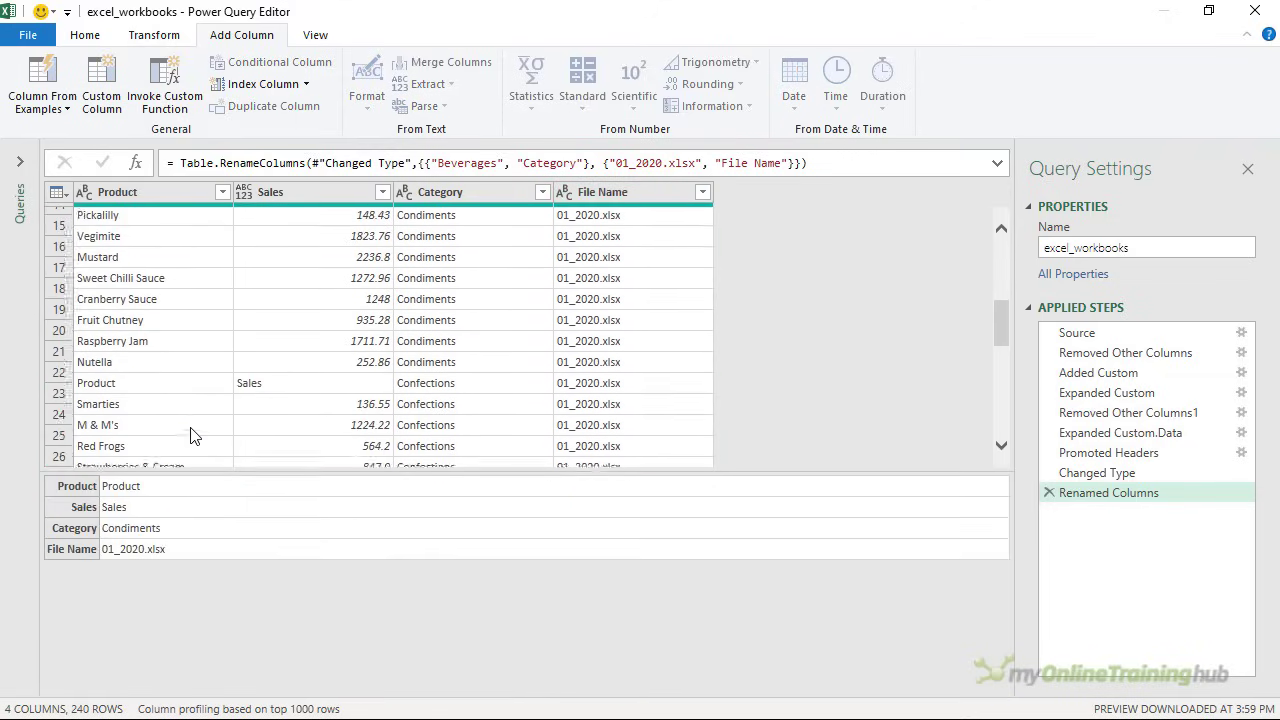
left_click(62, 338)
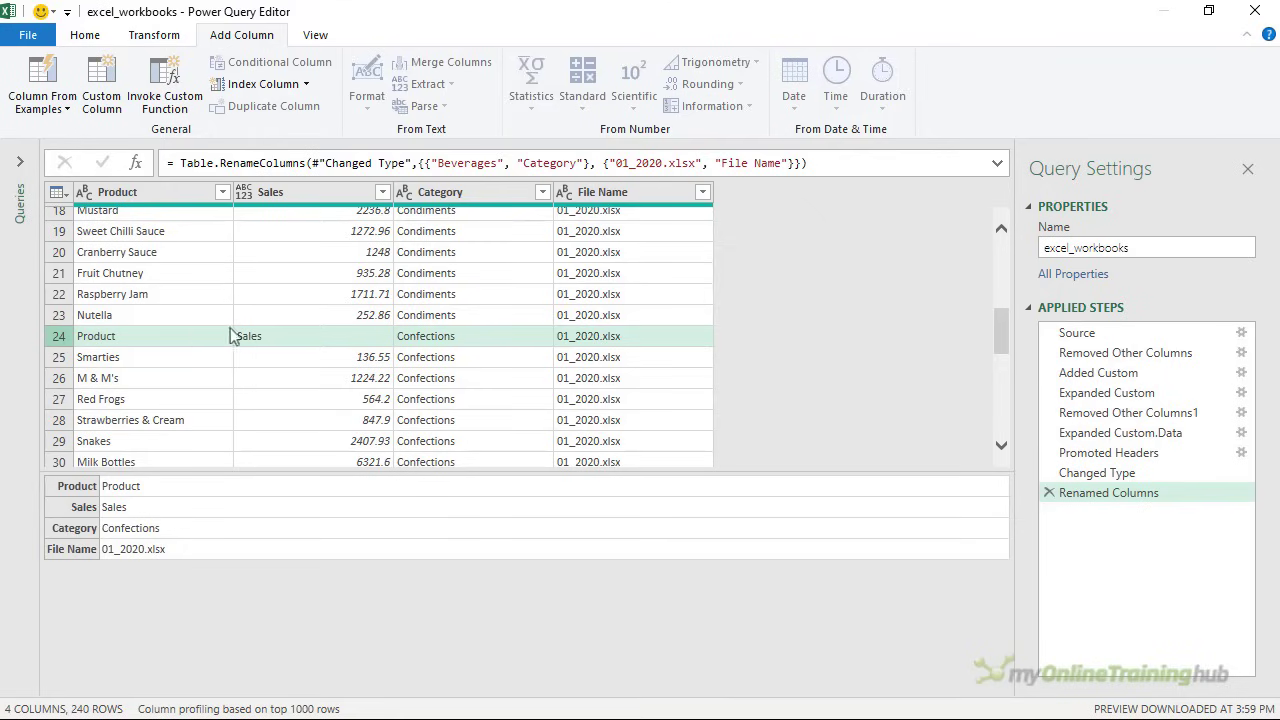
left_click_drag(1002, 310, 1004, 245)
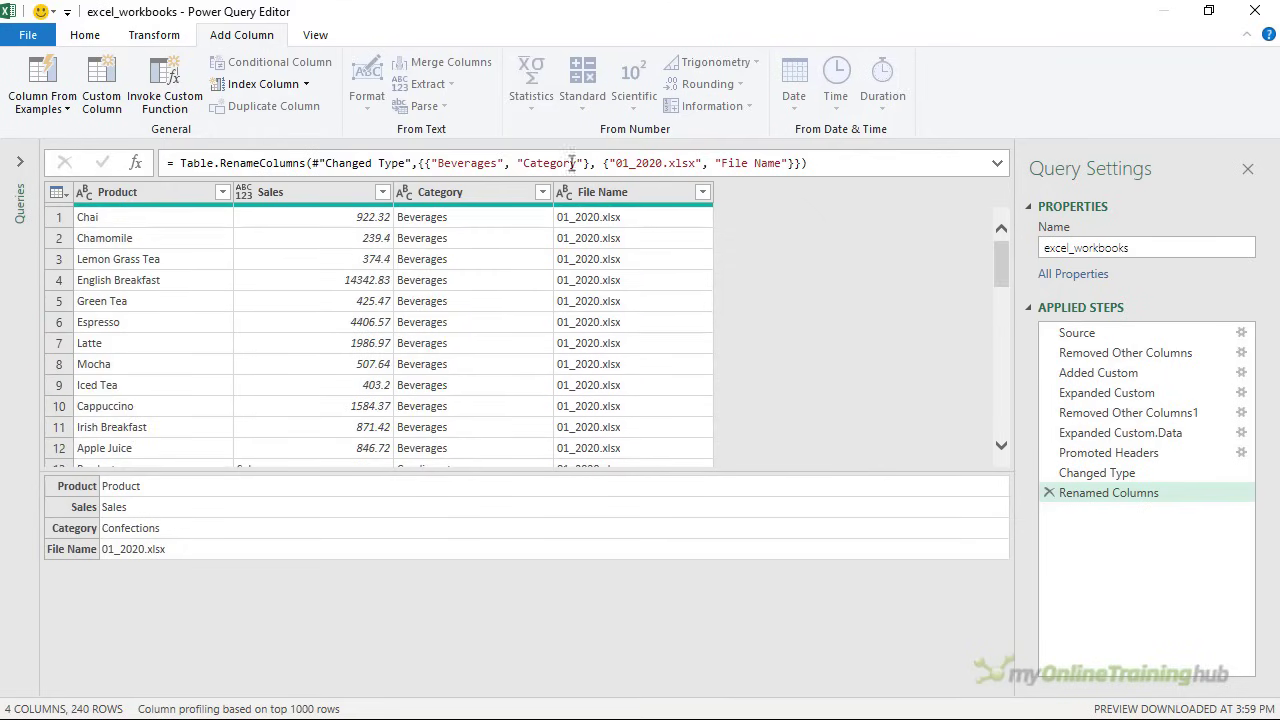
Step: Filter the Product column to exclude the value Product, removing the repeated header rows from the combined table
left_click(302, 193)
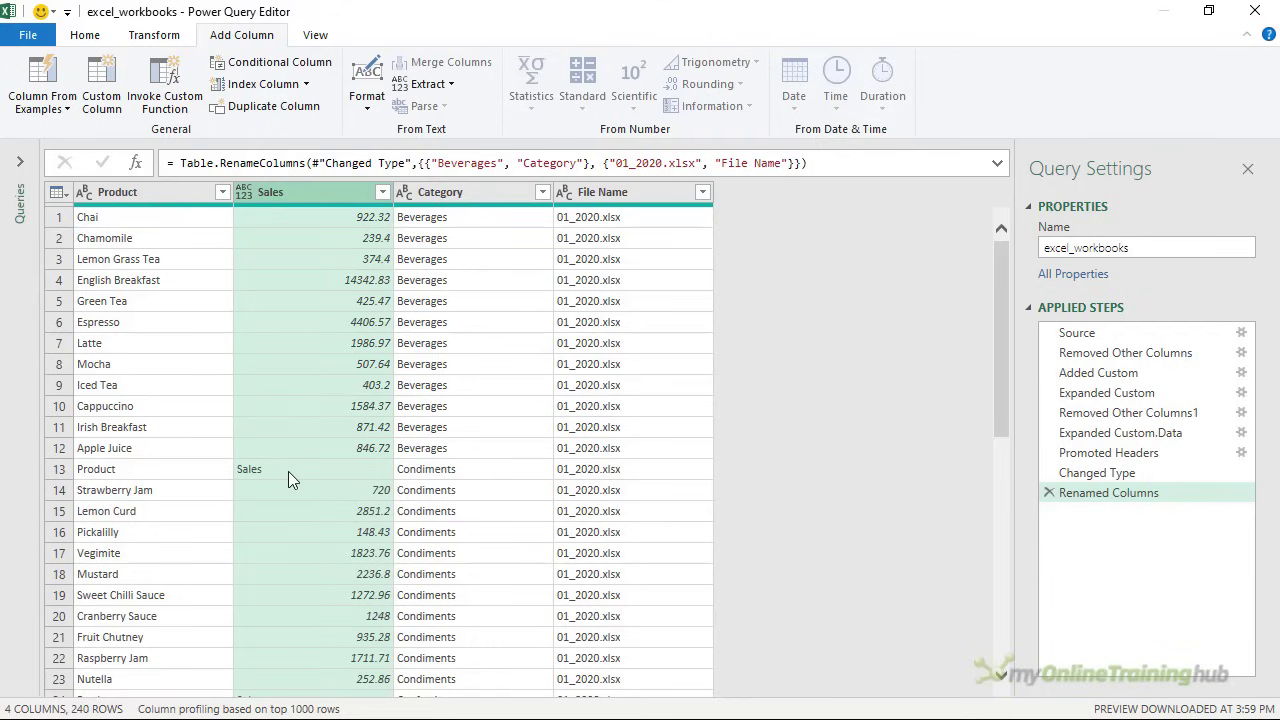
left_click(160, 190)
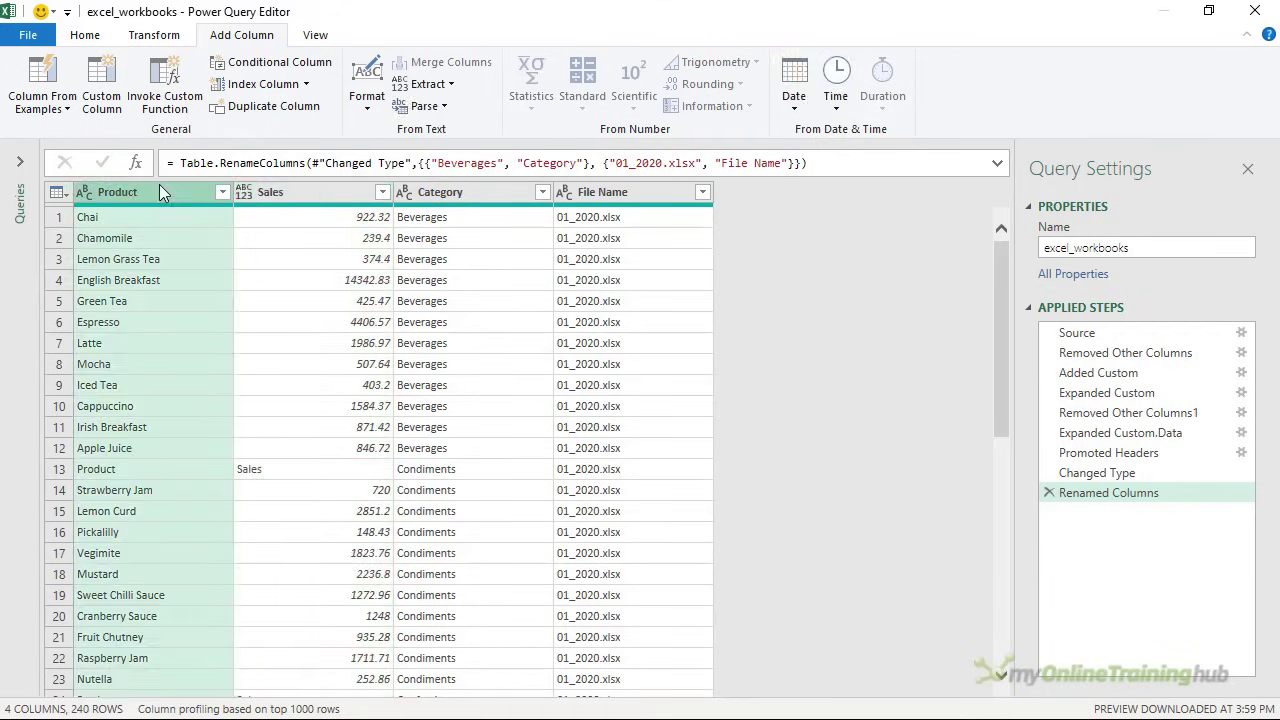
left_click(222, 192)
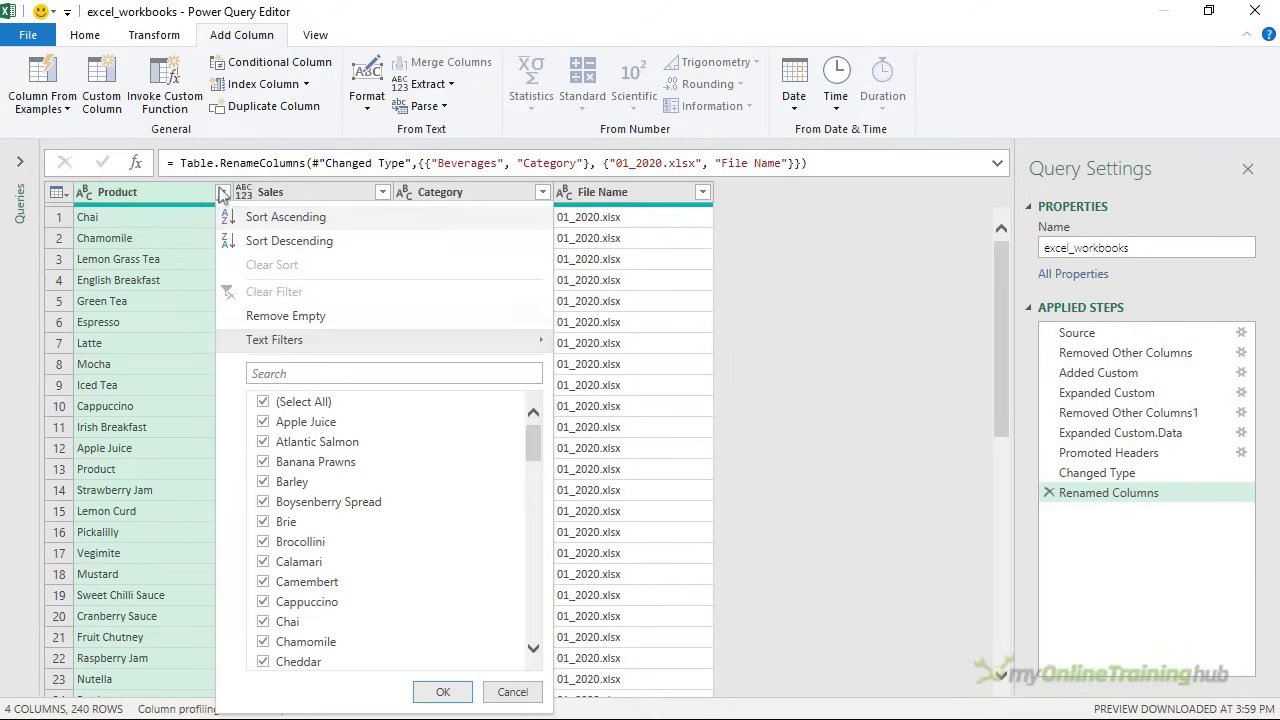
left_click(393, 378)
type("produ")
left_click(275, 420)
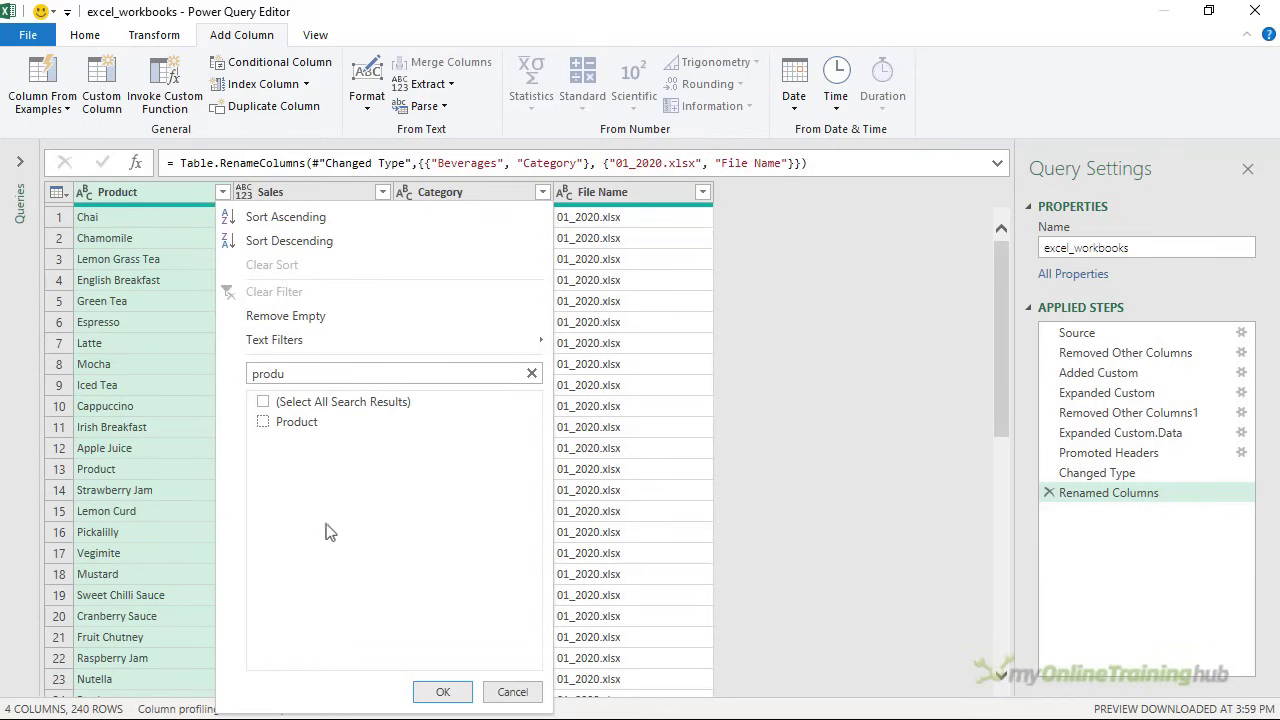
left_click(438, 695)
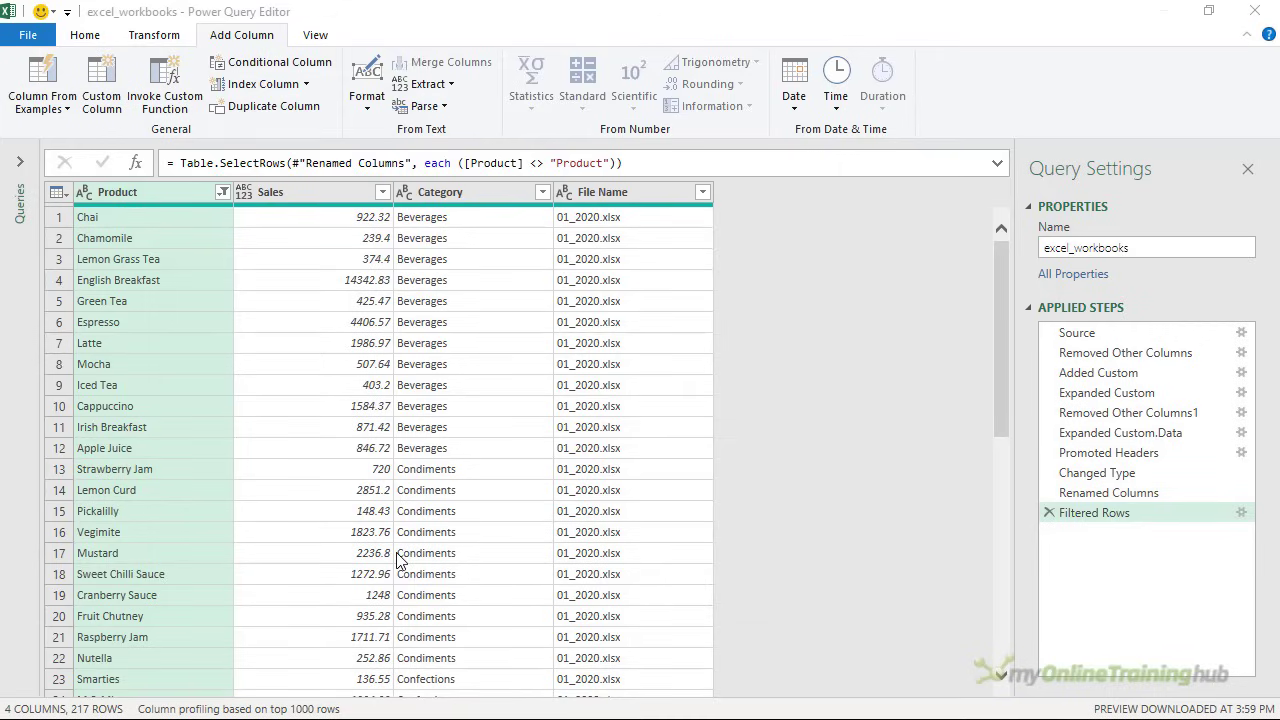
Step: Extract the first 7 characters of the File Name column in place, dropping the .xlsx extension
left_click(597, 195)
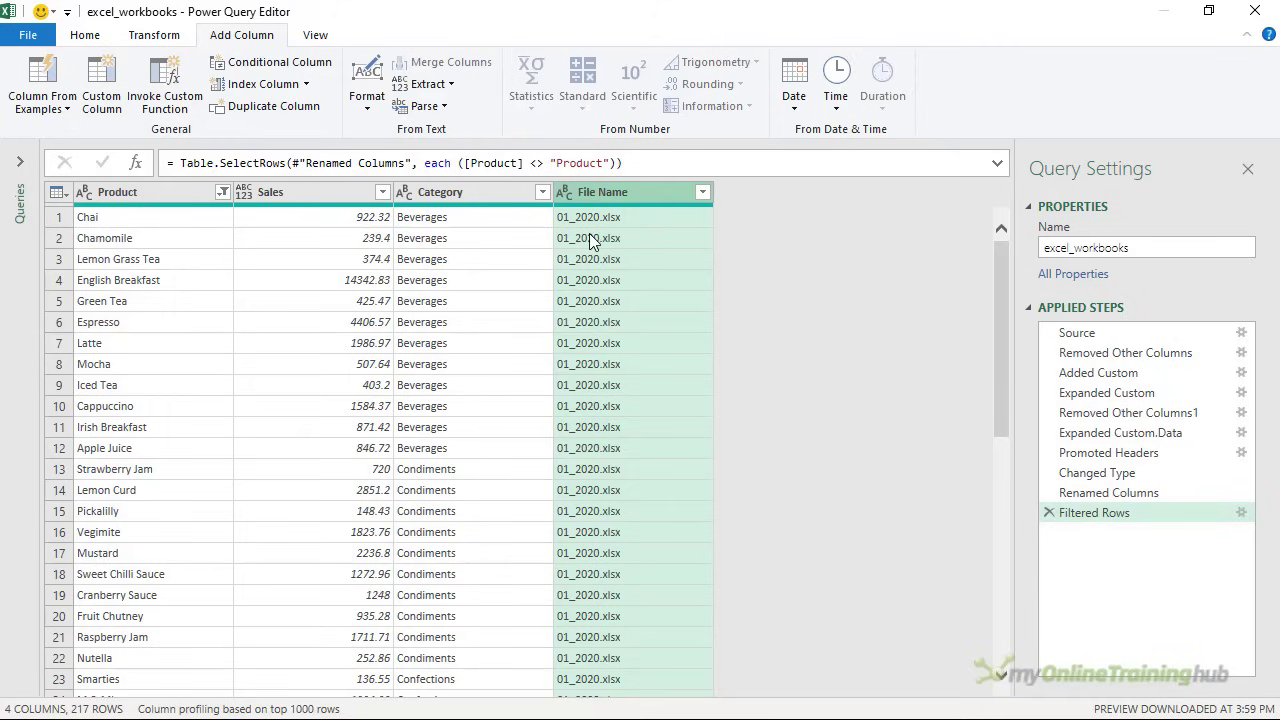
left_click(155, 36)
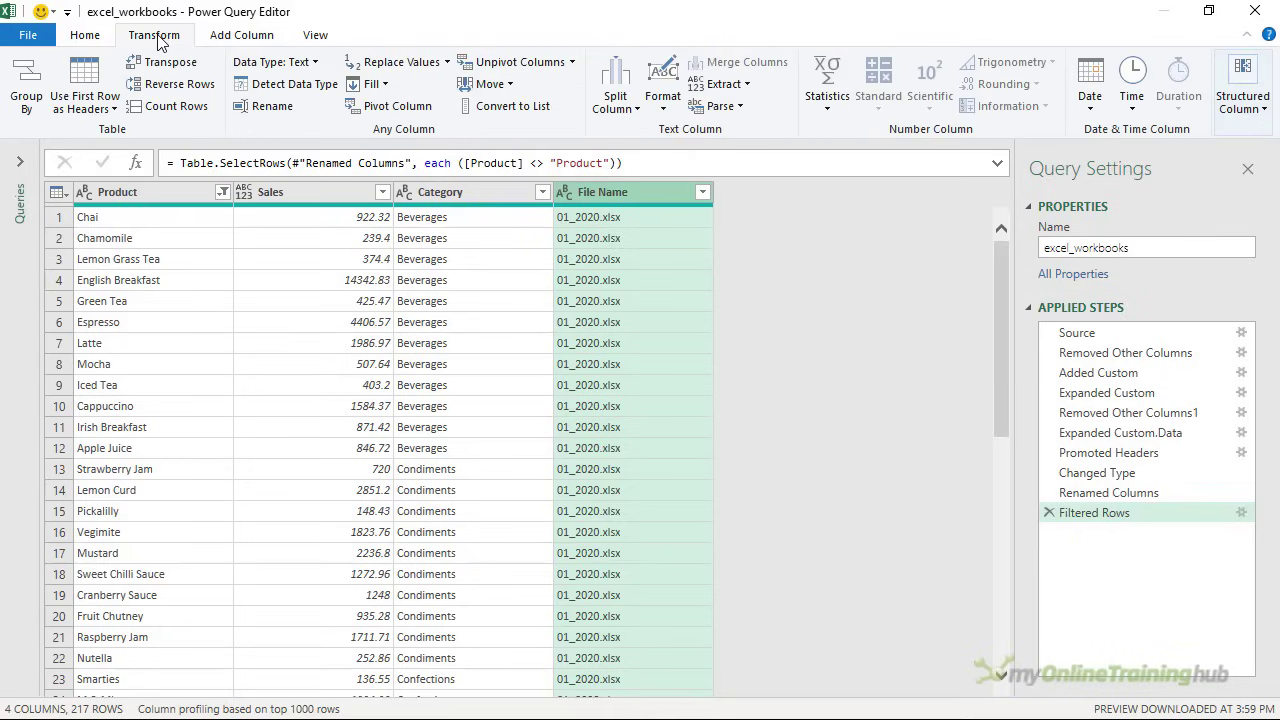
left_click(750, 86)
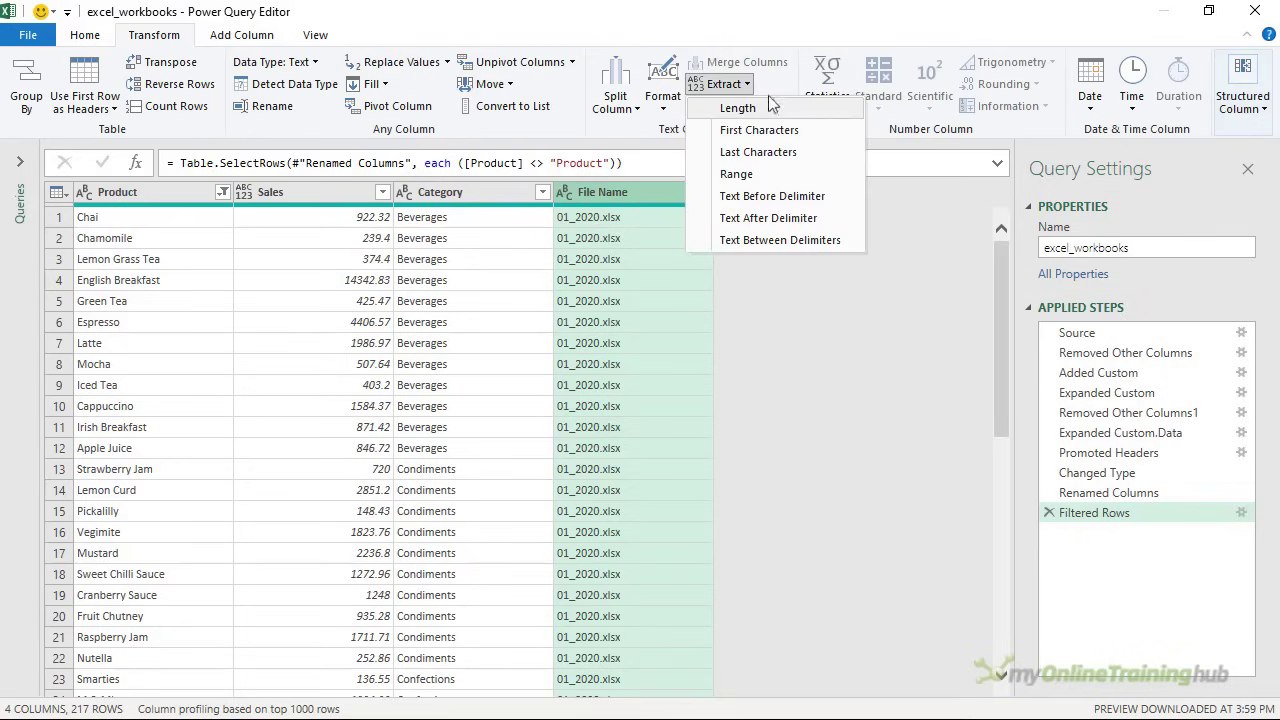
left_click(808, 130)
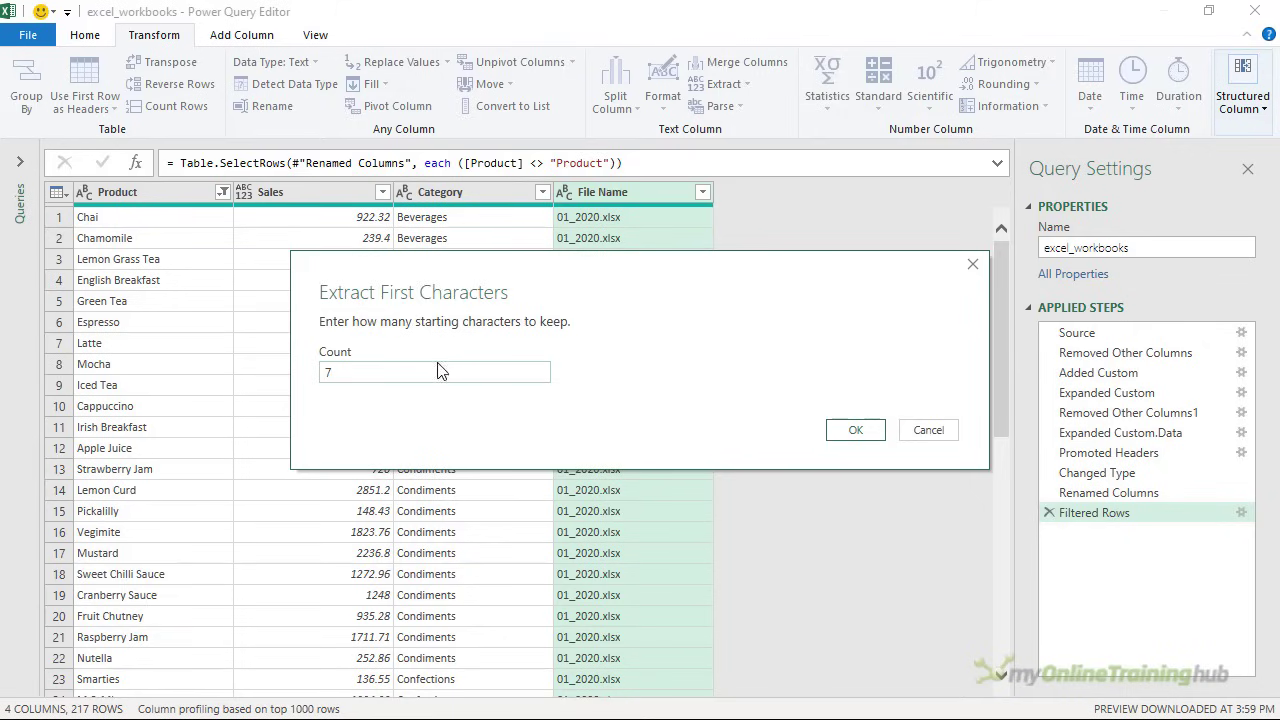
left_click(855, 430)
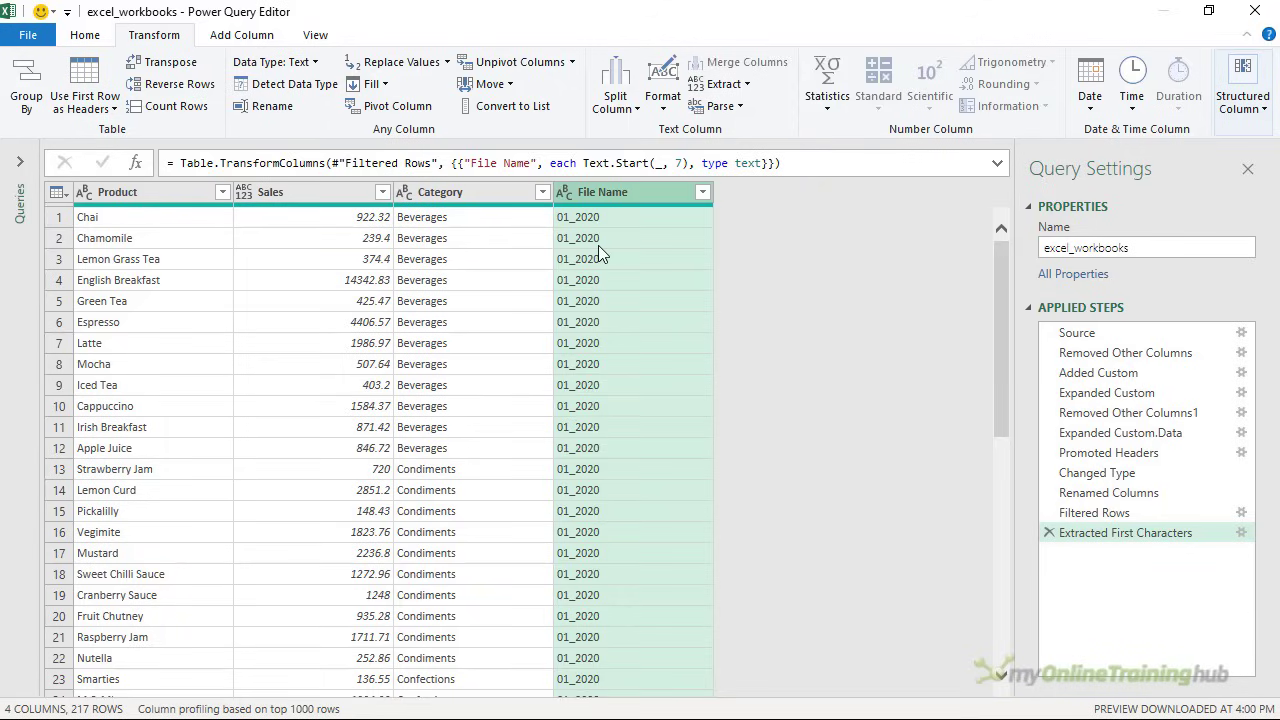
Step: Split the File Name column by the custom underscore delimiter at each occurrence
left_click(612, 105)
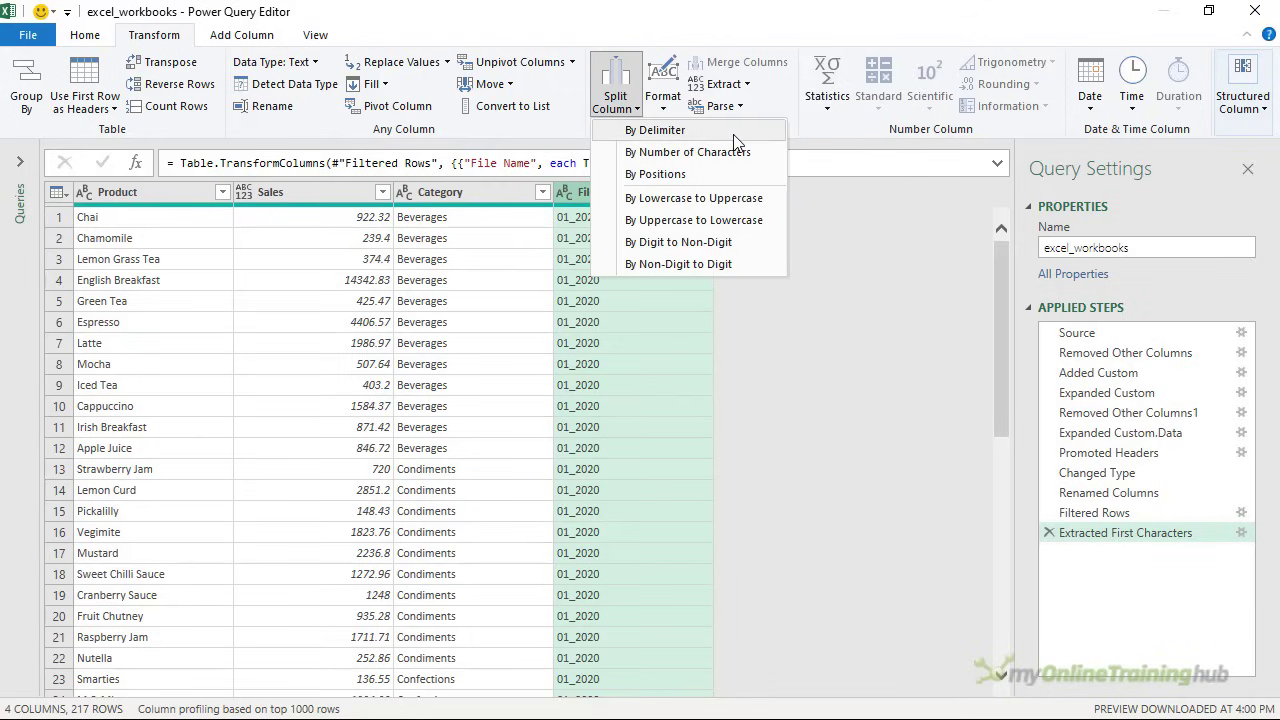
left_click(734, 134)
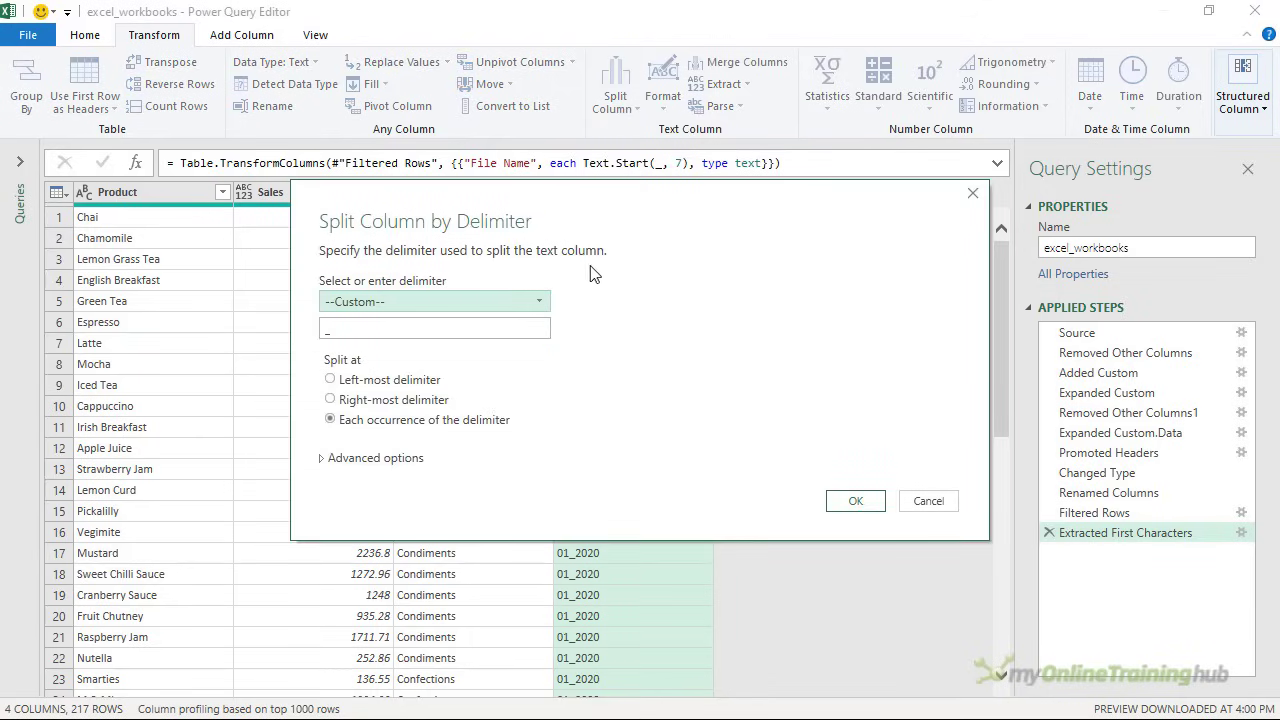
left_click(386, 308)
left_click(451, 301)
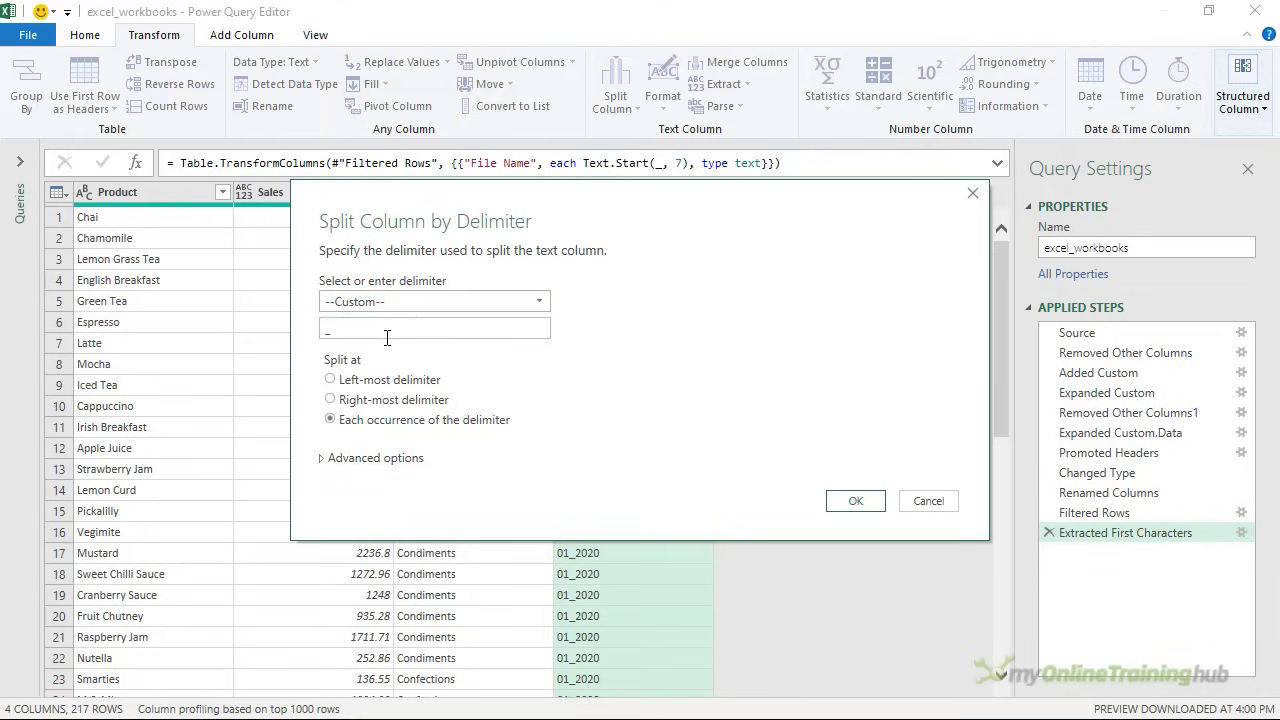
key("Tab")
left_click(843, 505)
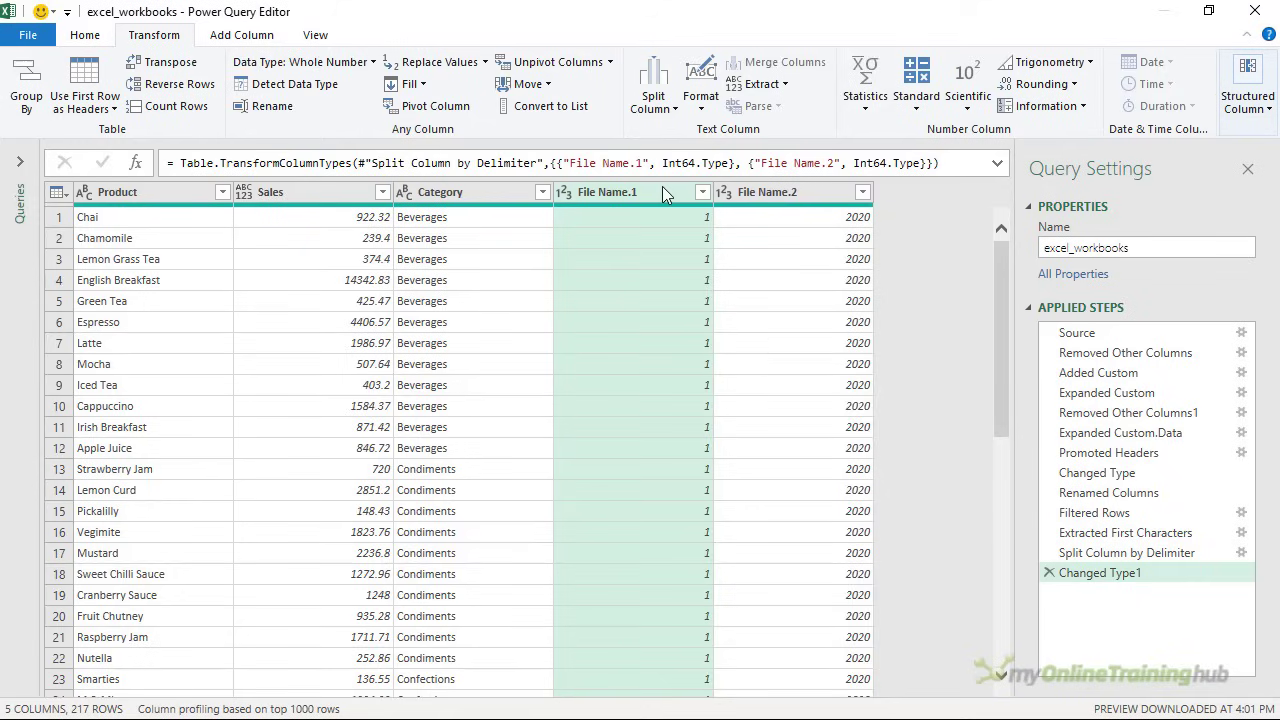
Step: Add a custom column named Date with the formula #date([File Name.2],[File Name.1], 1)
left_click(763, 195)
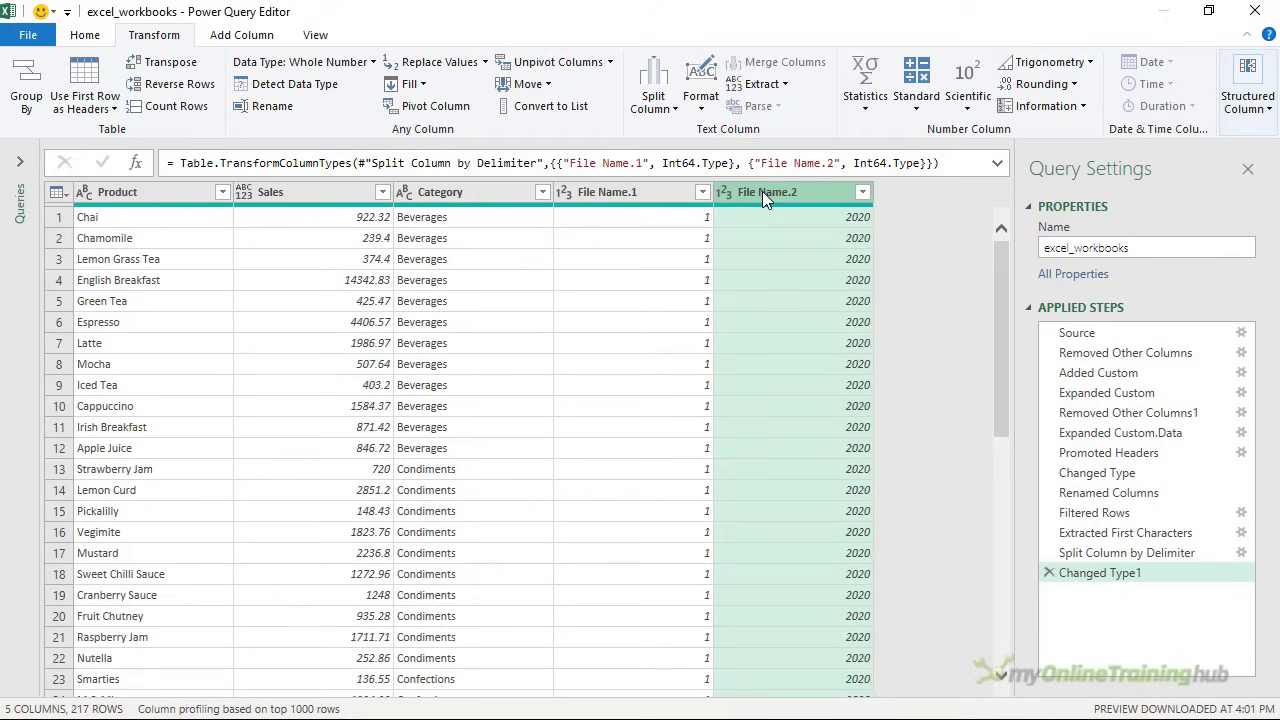
left_click(215, 40)
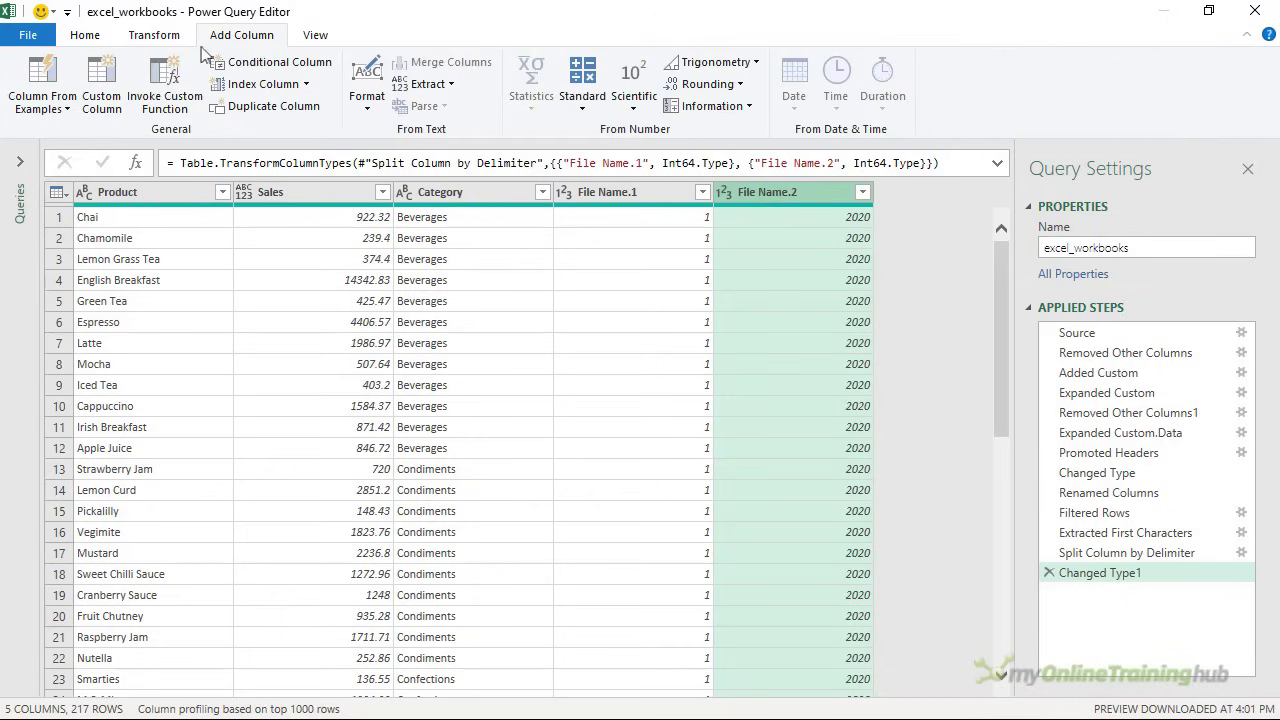
left_click(105, 80)
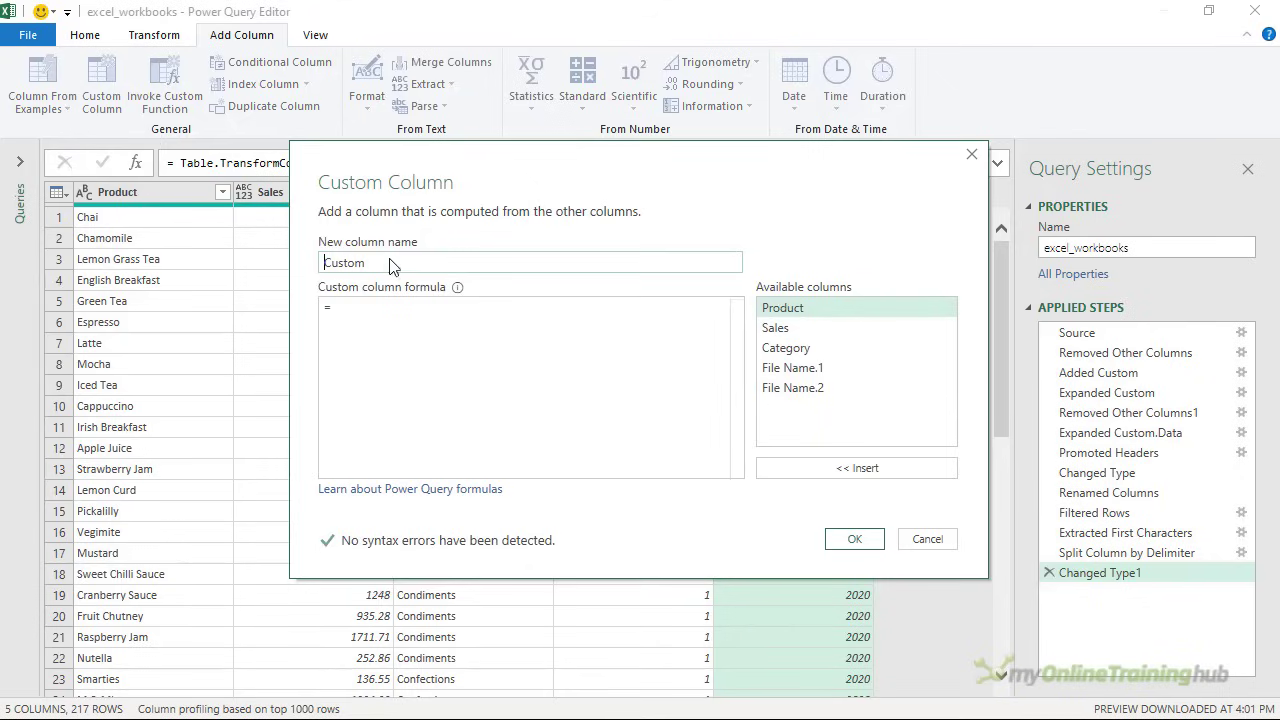
type("Date")
left_click(348, 316)
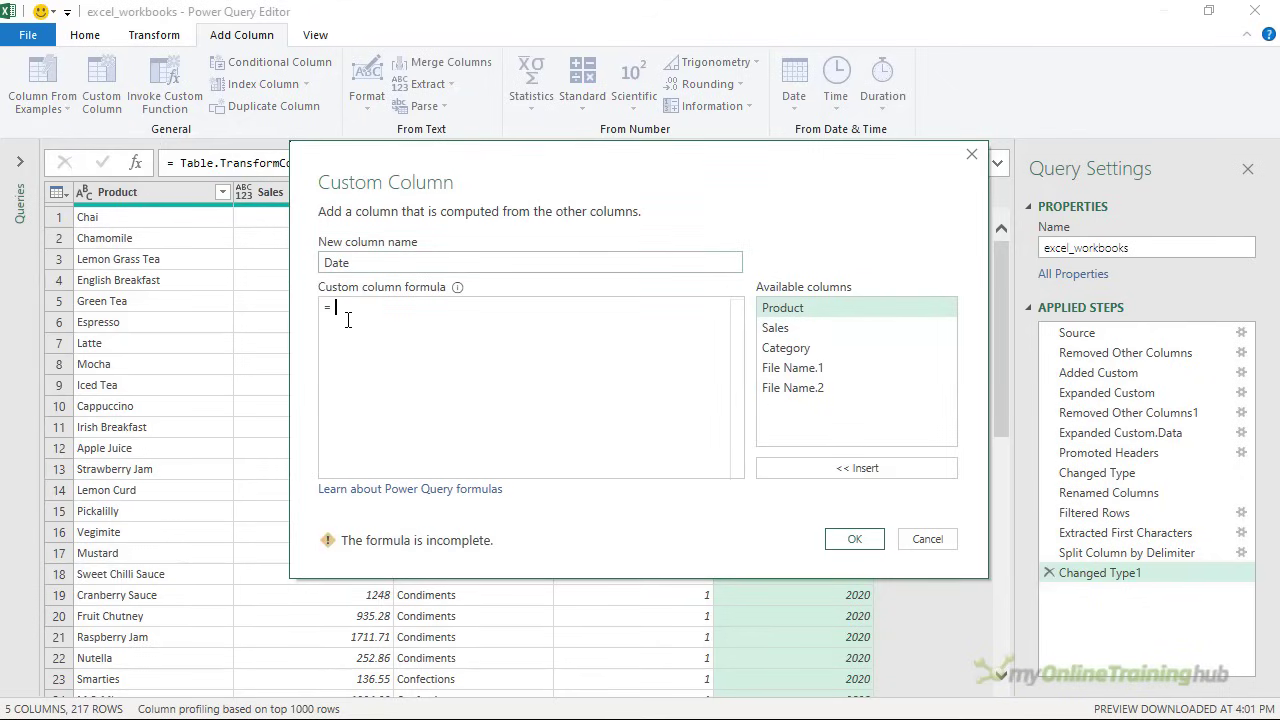
type("#date(")
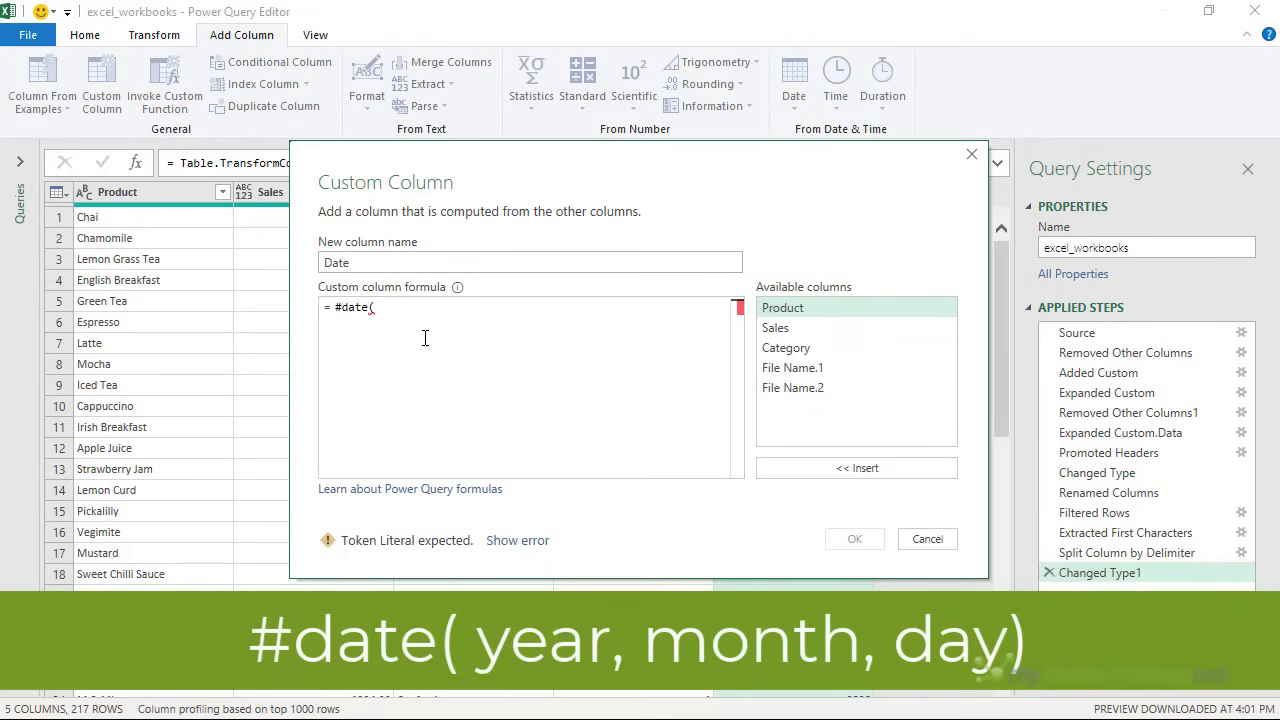
left_click_drag(531, 168, 432, 261)
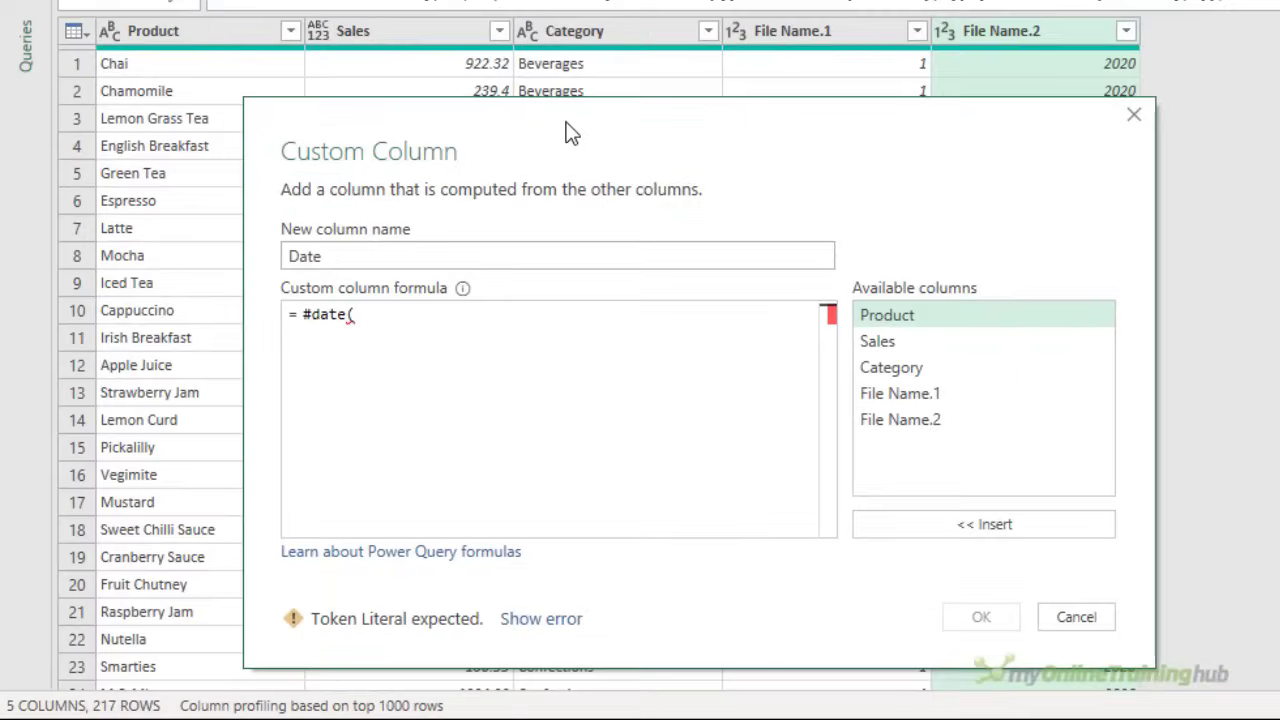
double_click(924, 422)
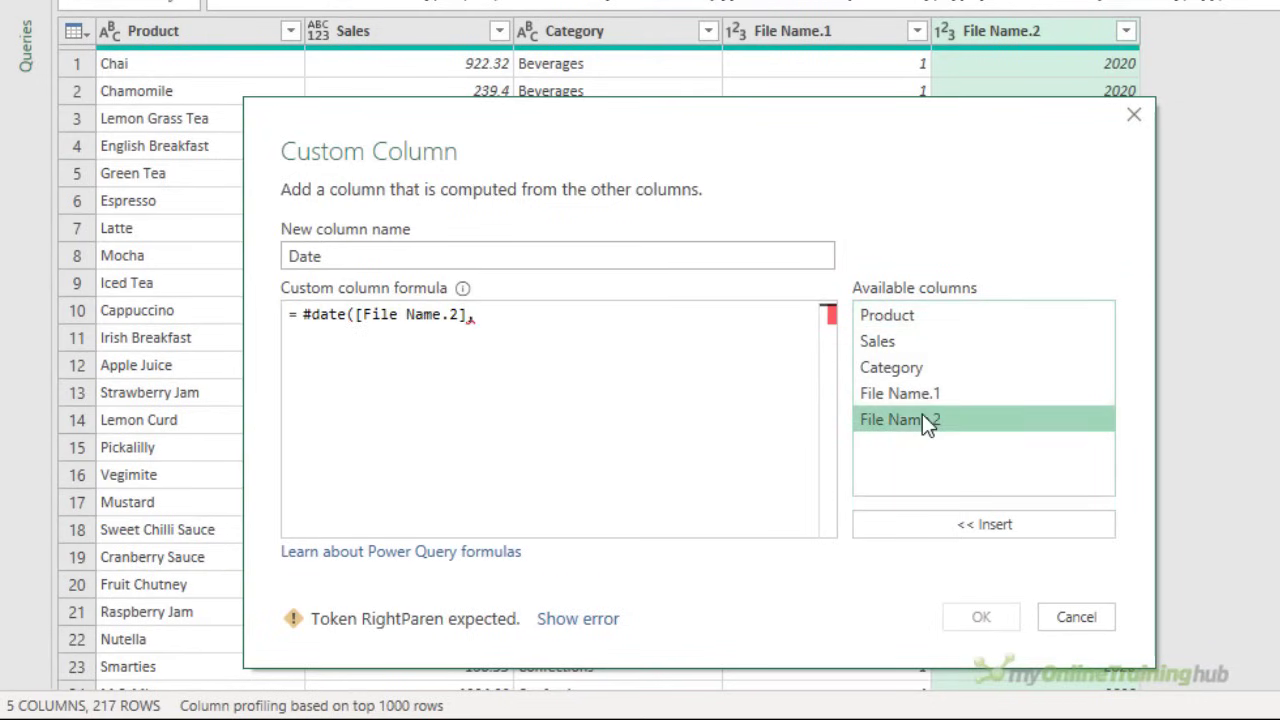
double_click(1003, 392)
type(", 1")
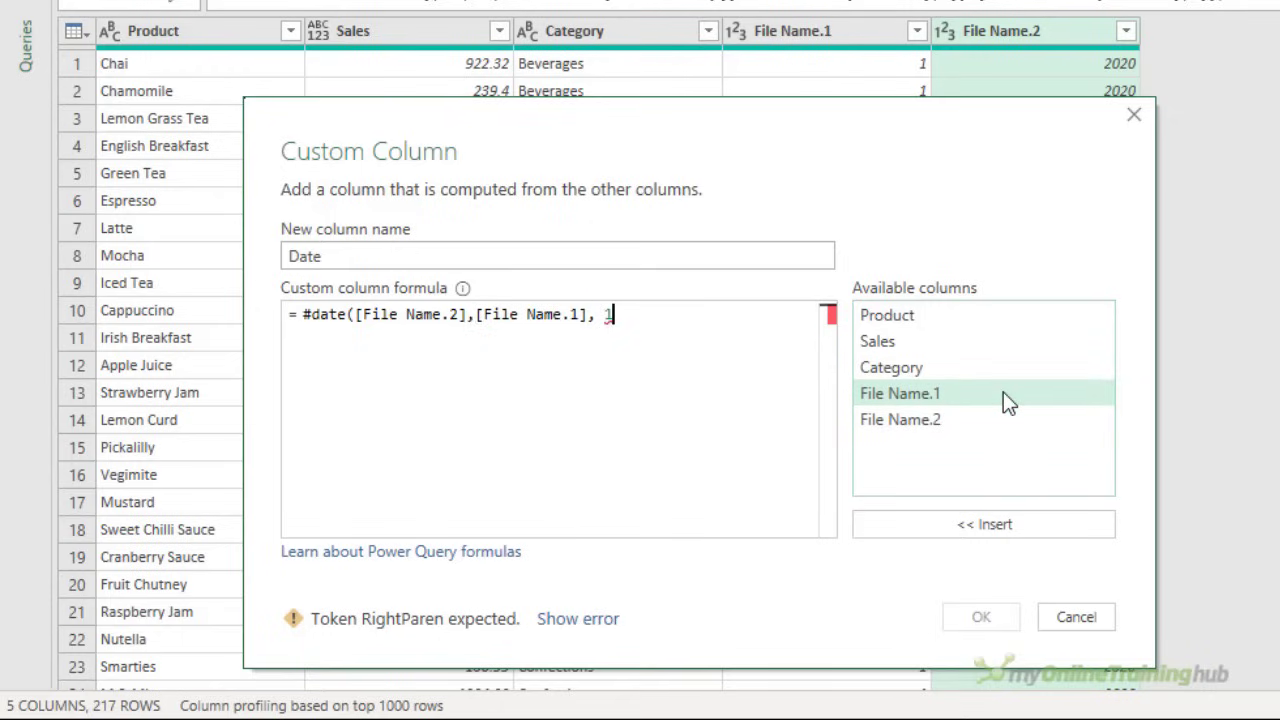
type(")")
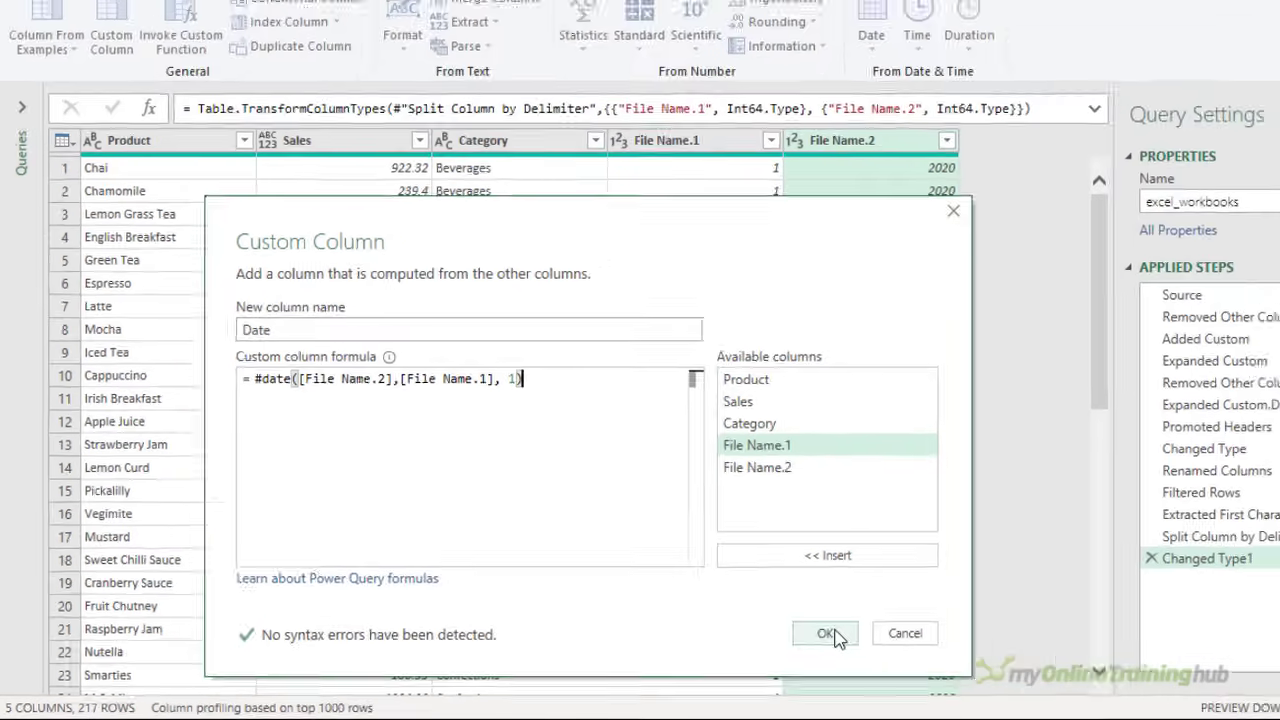
left_click(981, 617)
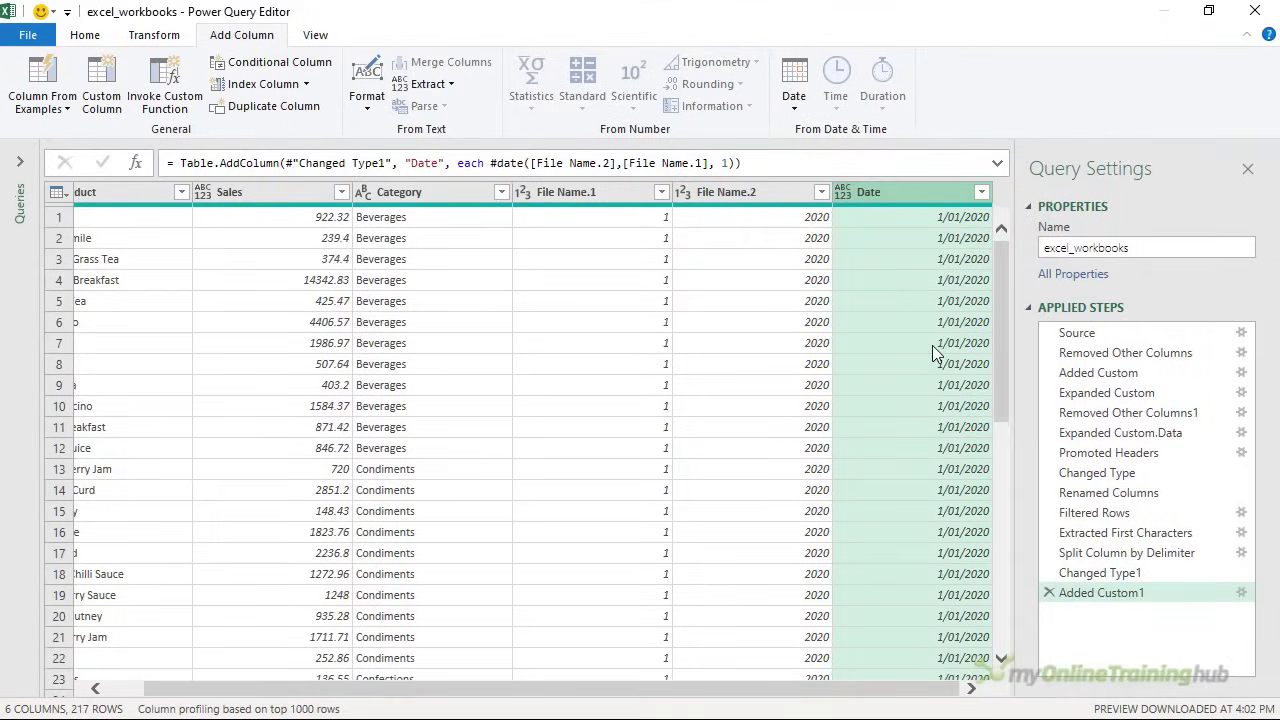
Step: Remove the File Name.1 and File Name.2 columns from the table
left_click(743, 194)
left_click(640, 197, "ctrl")
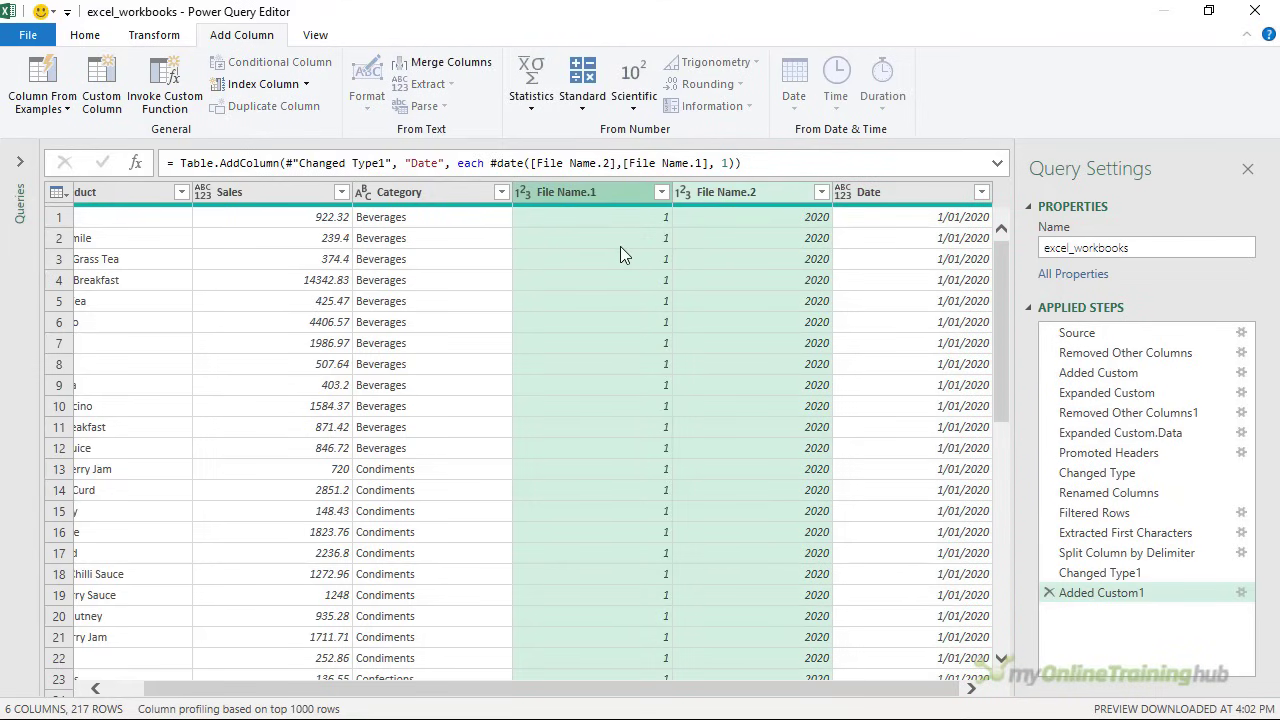
key("Delete")
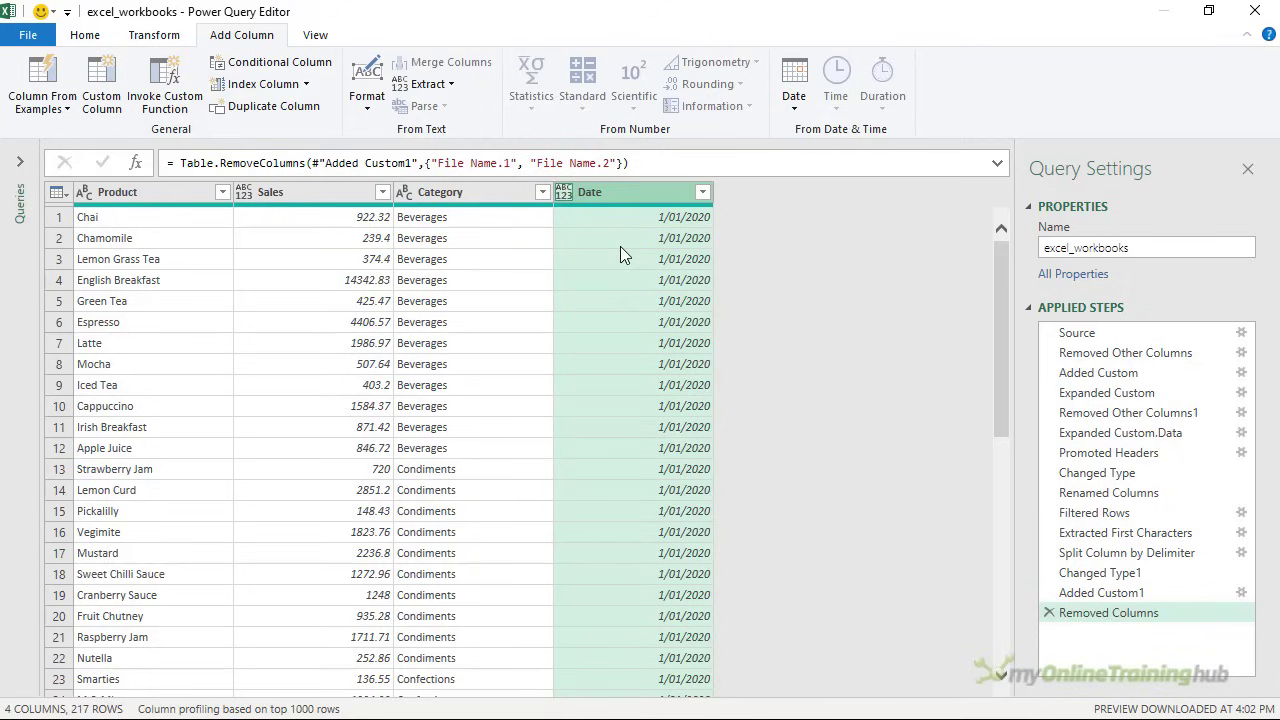
Step: Set the Date column's data type to Date and the Sales column's data type to Decimal Number
left_click(565, 195)
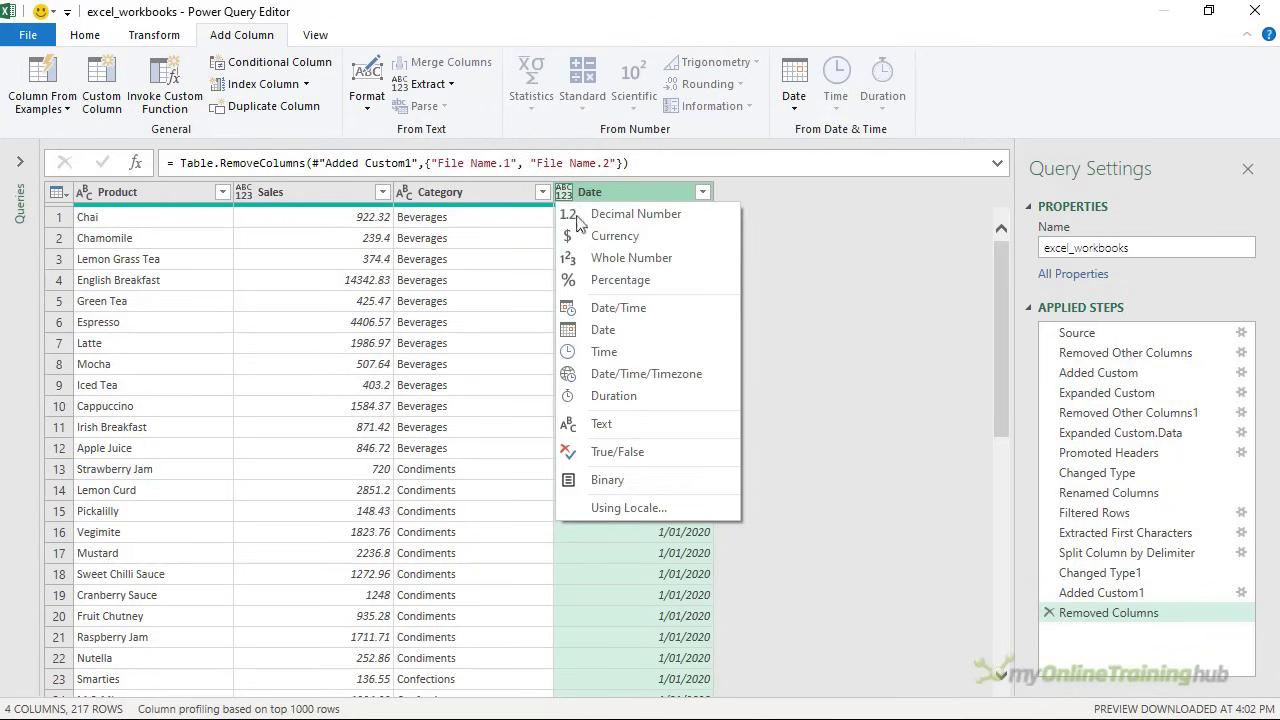
left_click(648, 331)
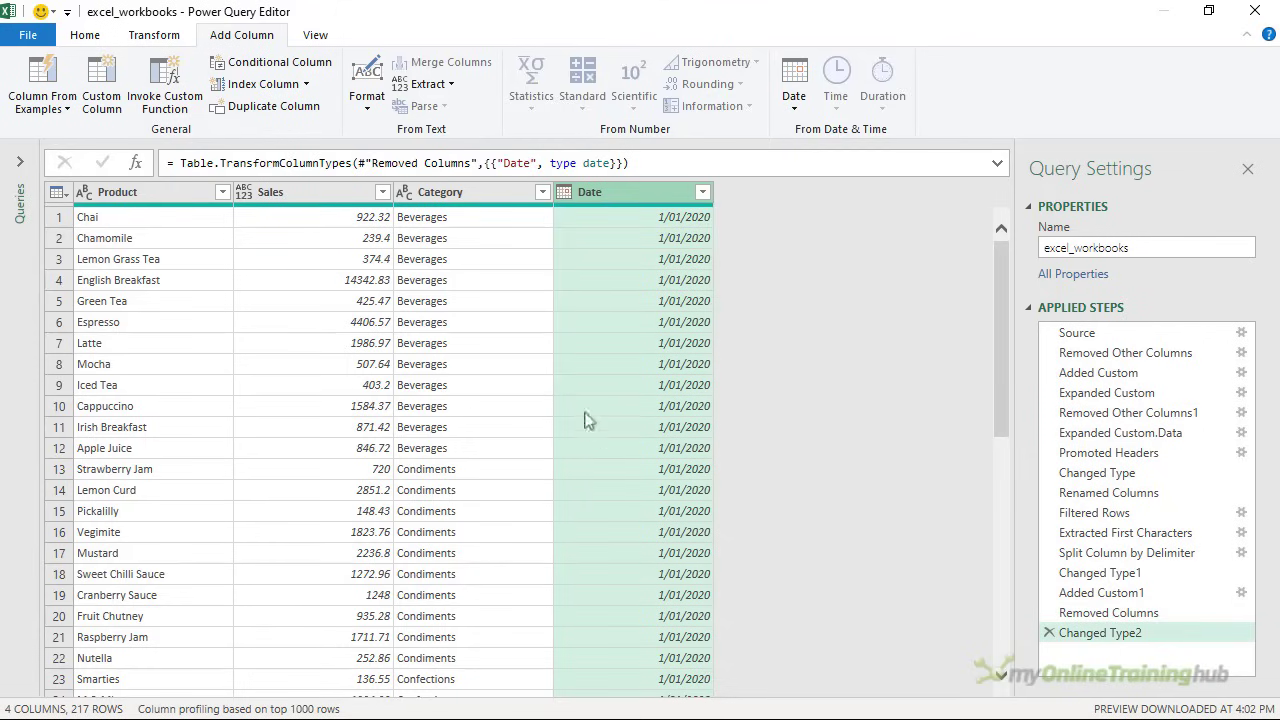
left_click(244, 196)
left_click(332, 215)
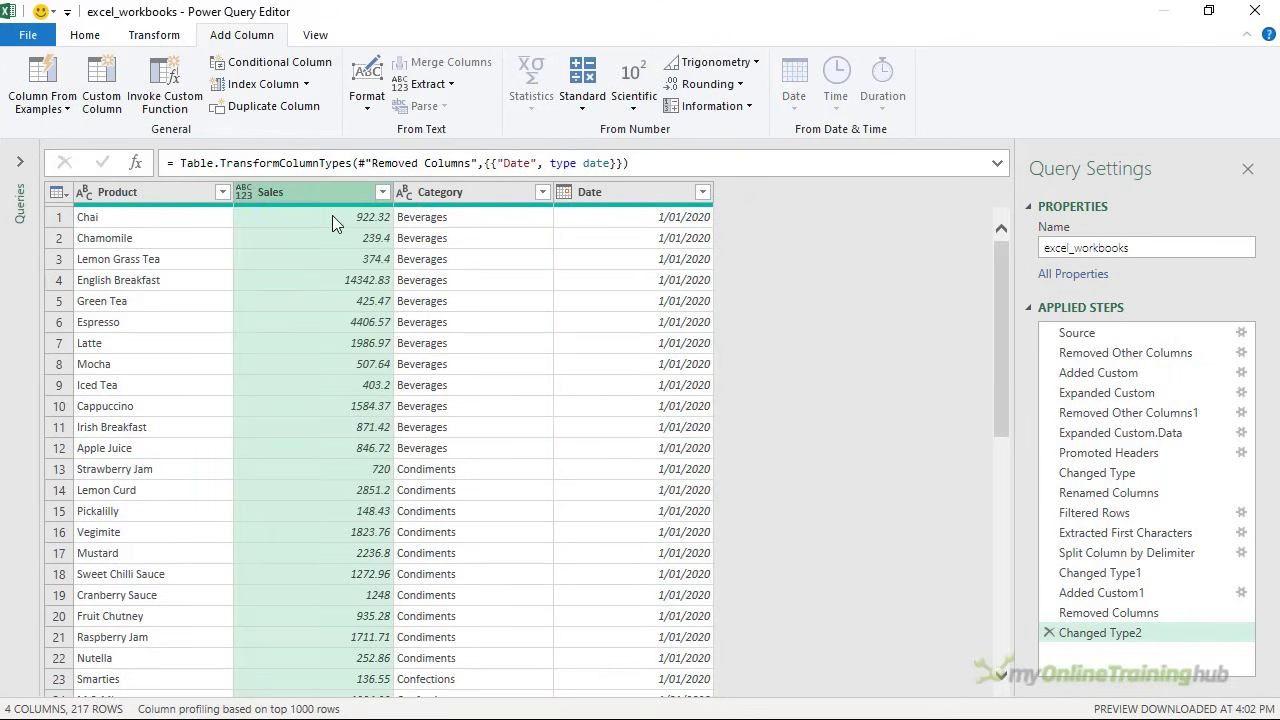
Step: Move the Category column in front of the Product column so it comes first in the table
left_click(432, 200)
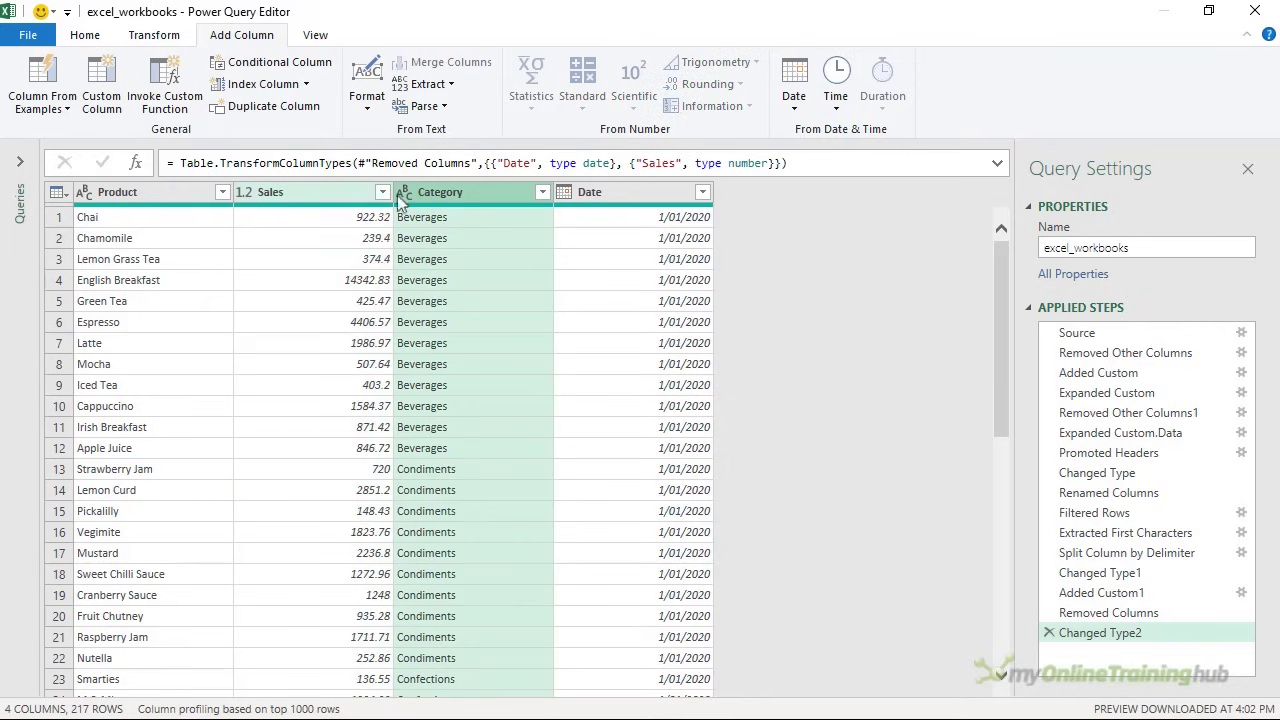
left_click(158, 199)
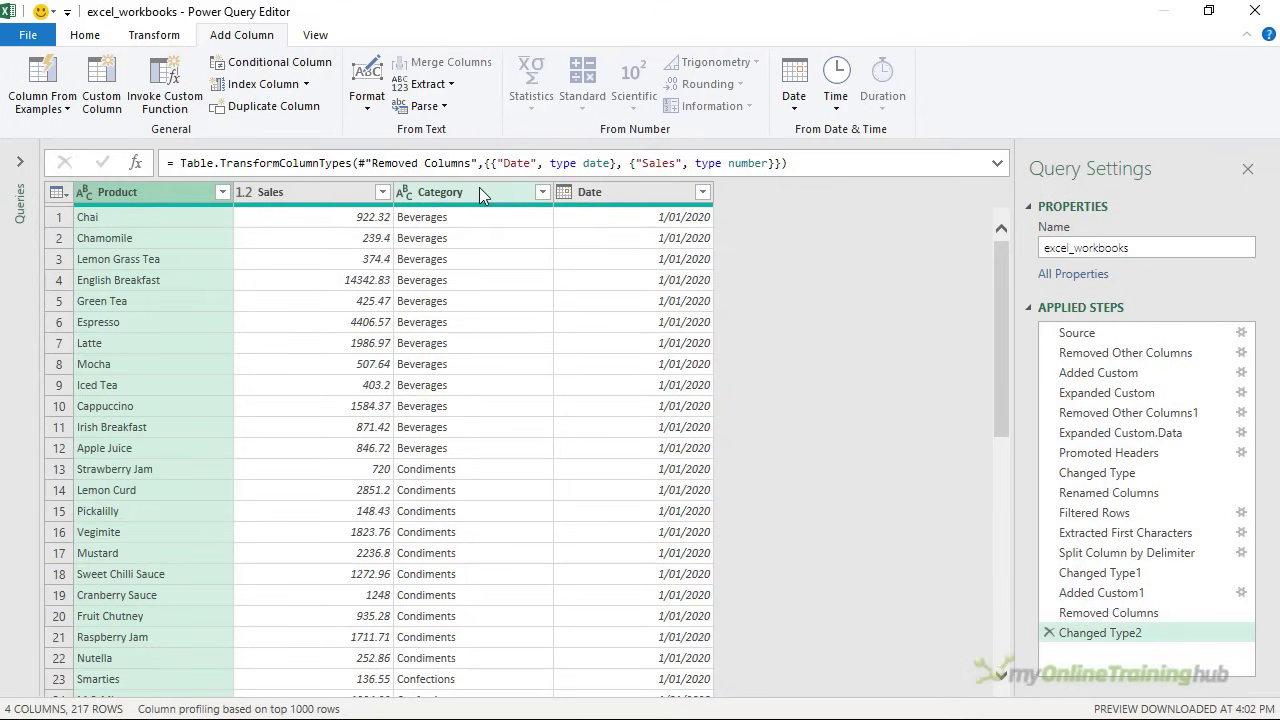
left_click_drag(479, 187, 158, 191)
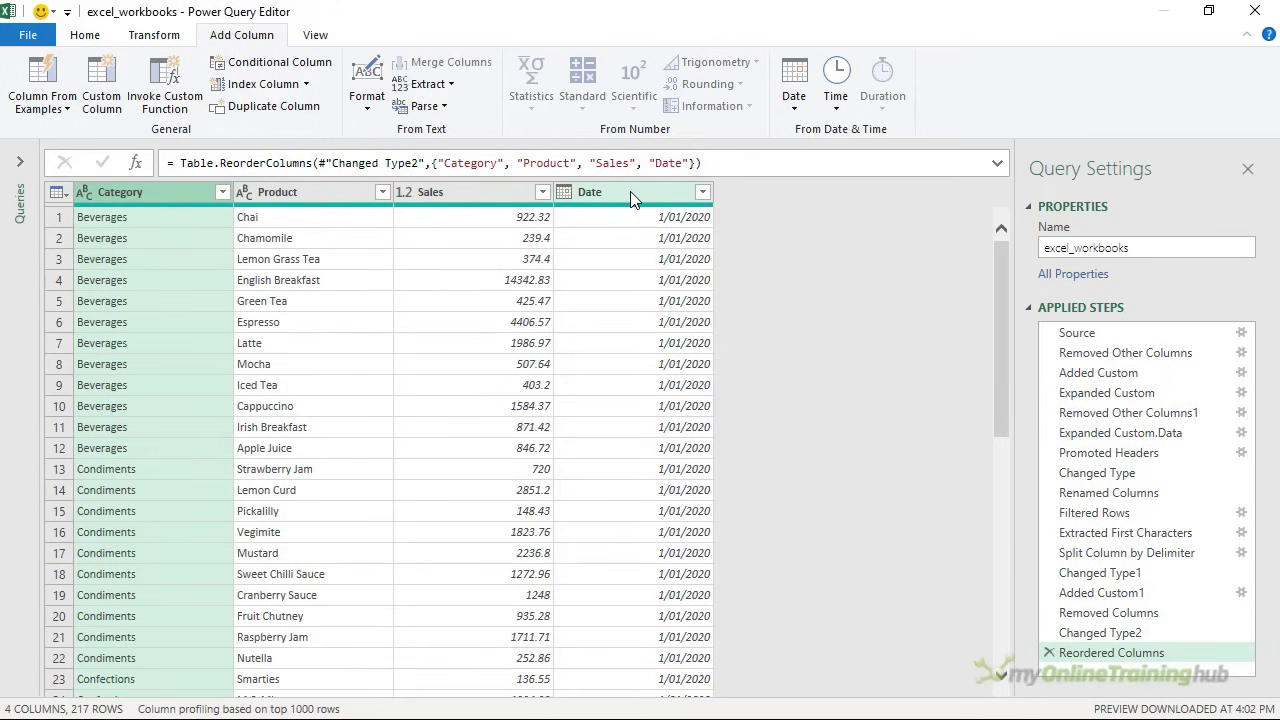
Step: Rename the query as Sales Data
left_click_drag(1128, 248, 879, 467)
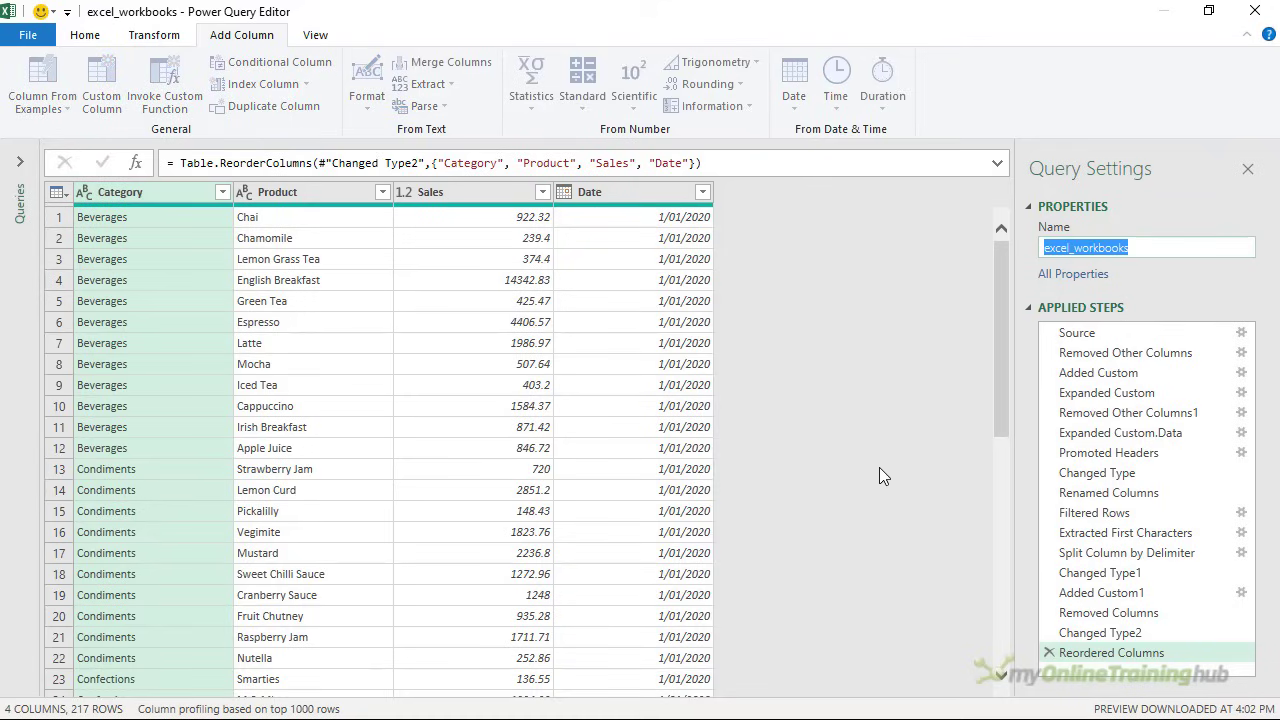
type("Sales Data")
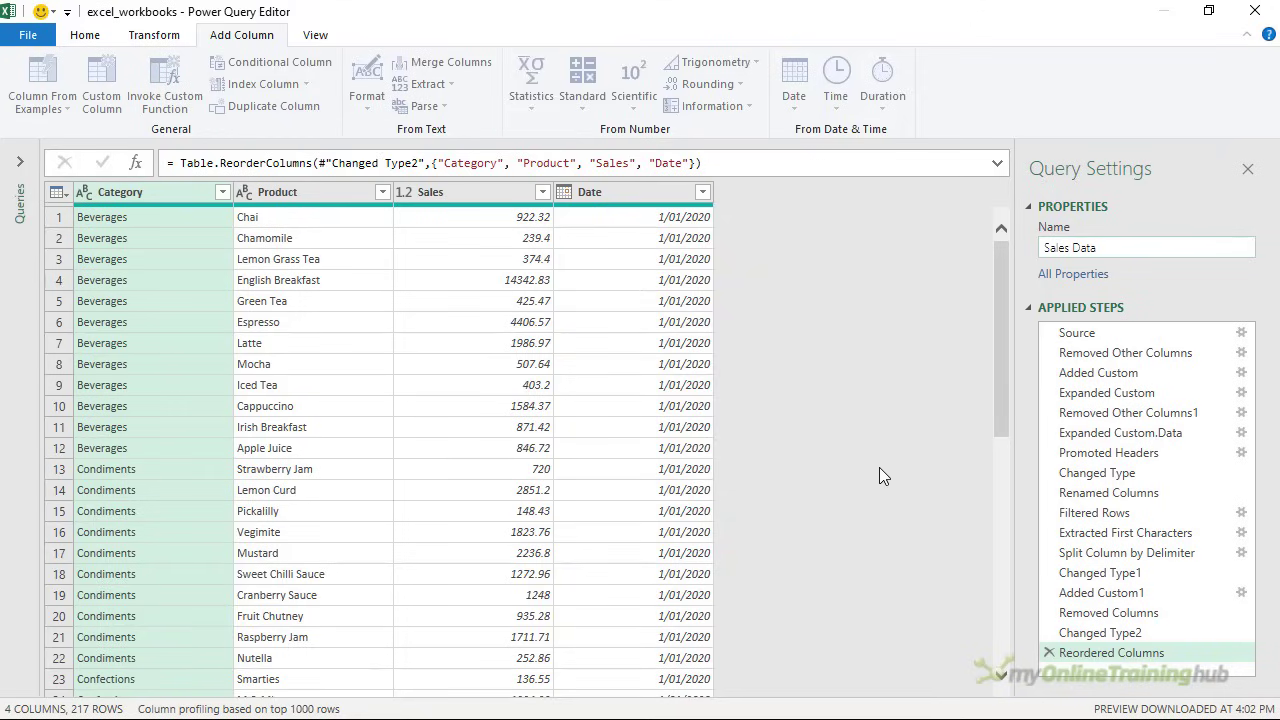
key("Return")
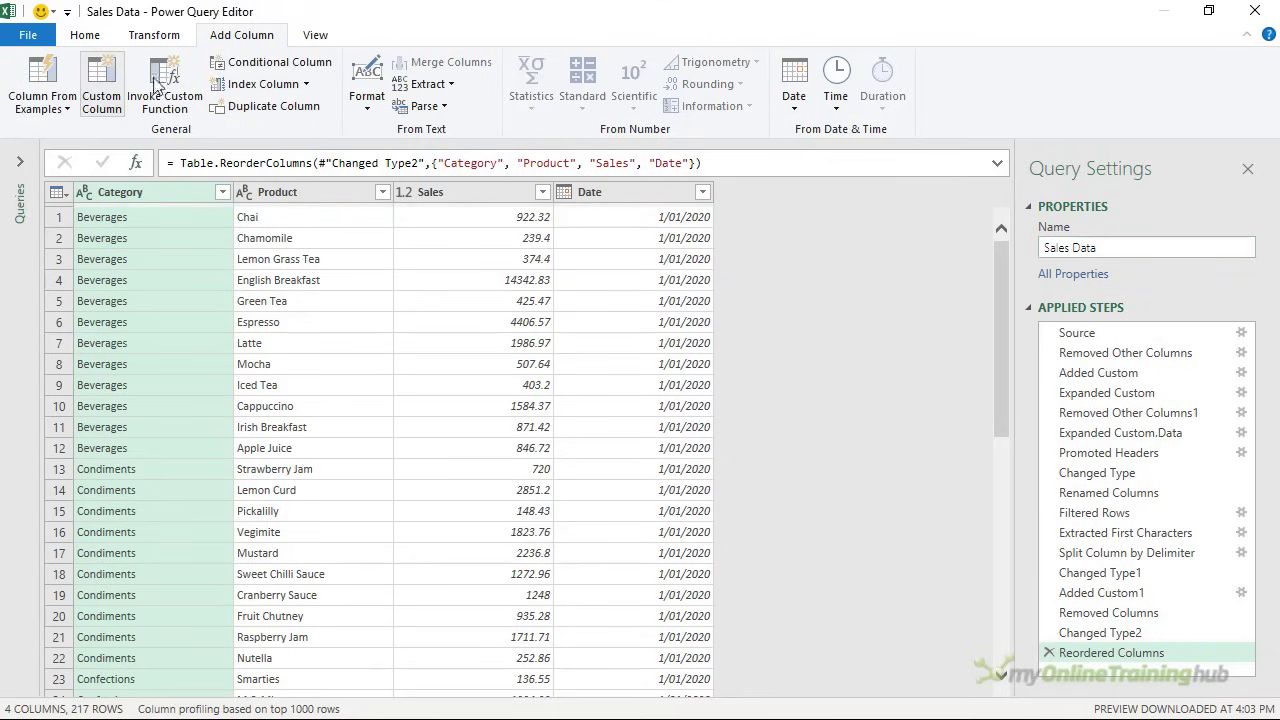
Step: Close the query editor and load the Sales Data query as a table in the existing worksheet at cell A1
left_click(87, 38)
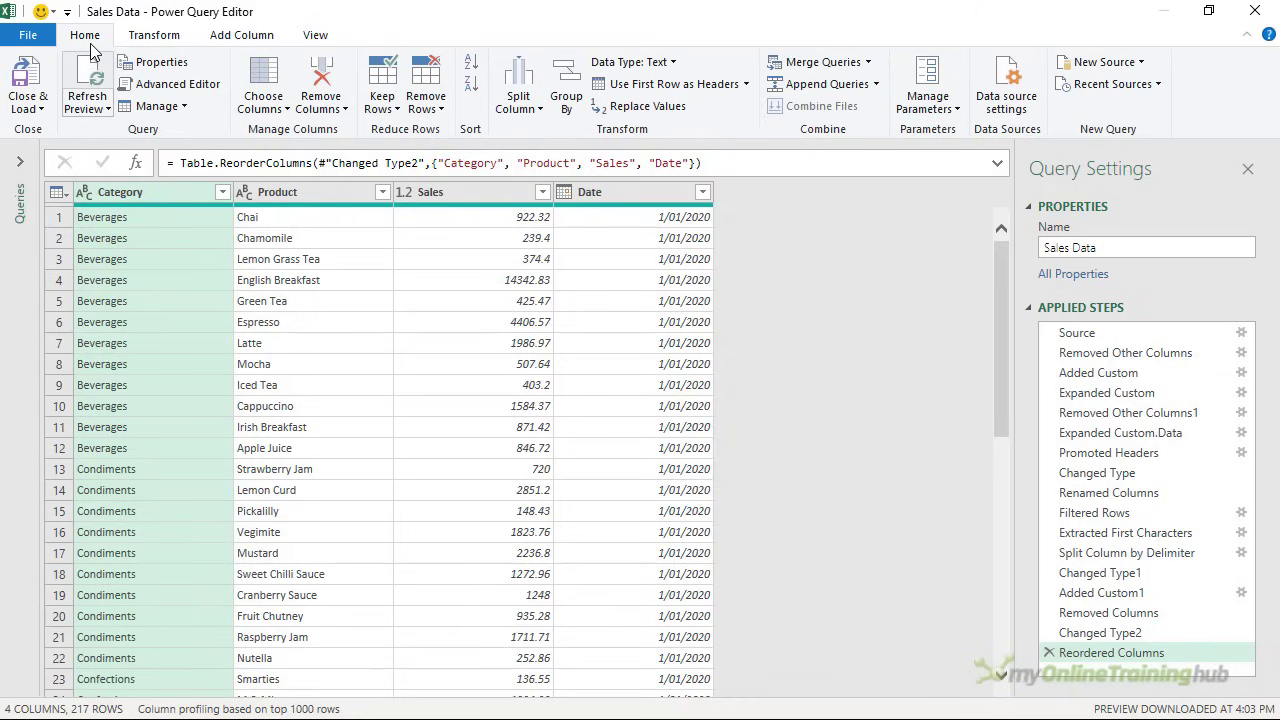
left_click(28, 104)
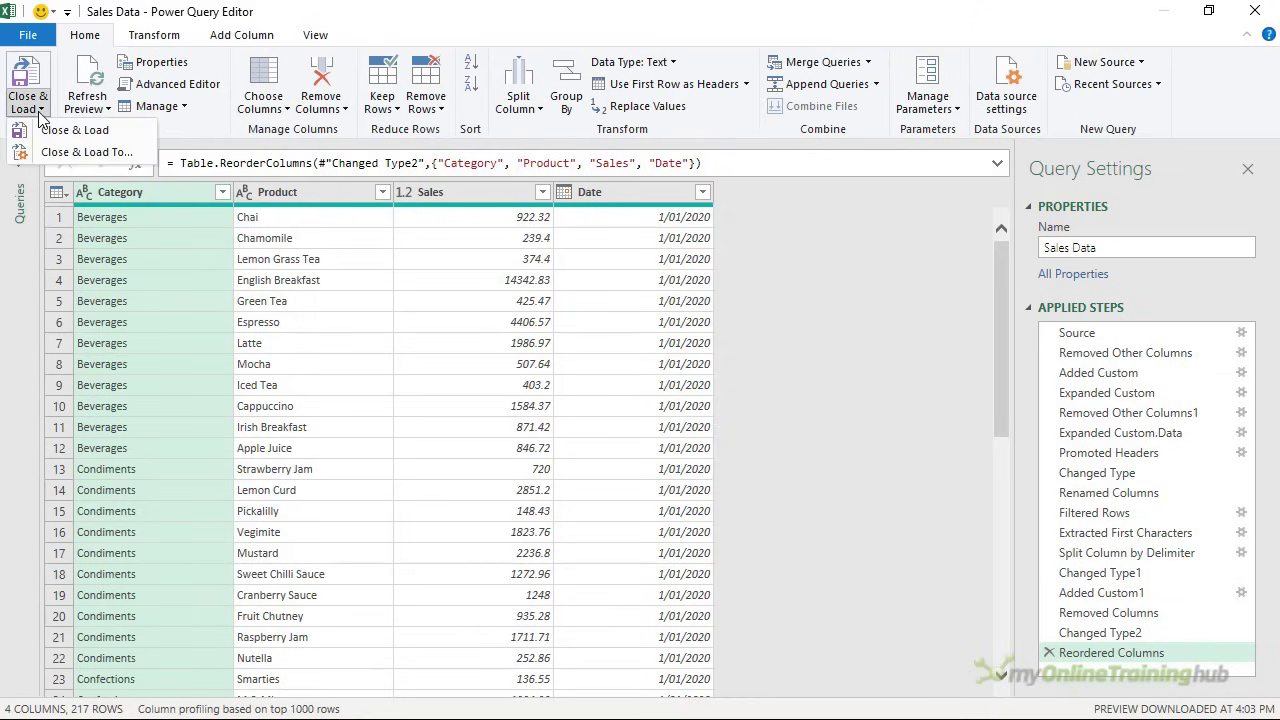
left_click(130, 152)
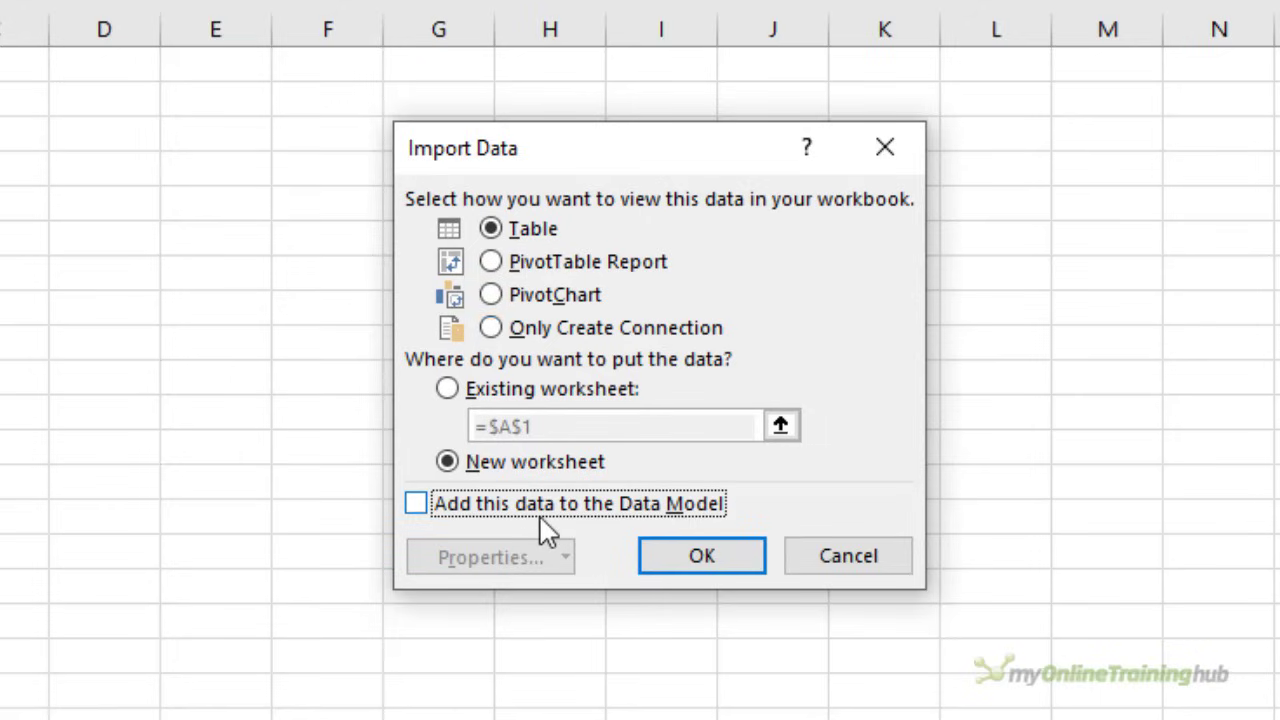
left_click(448, 390)
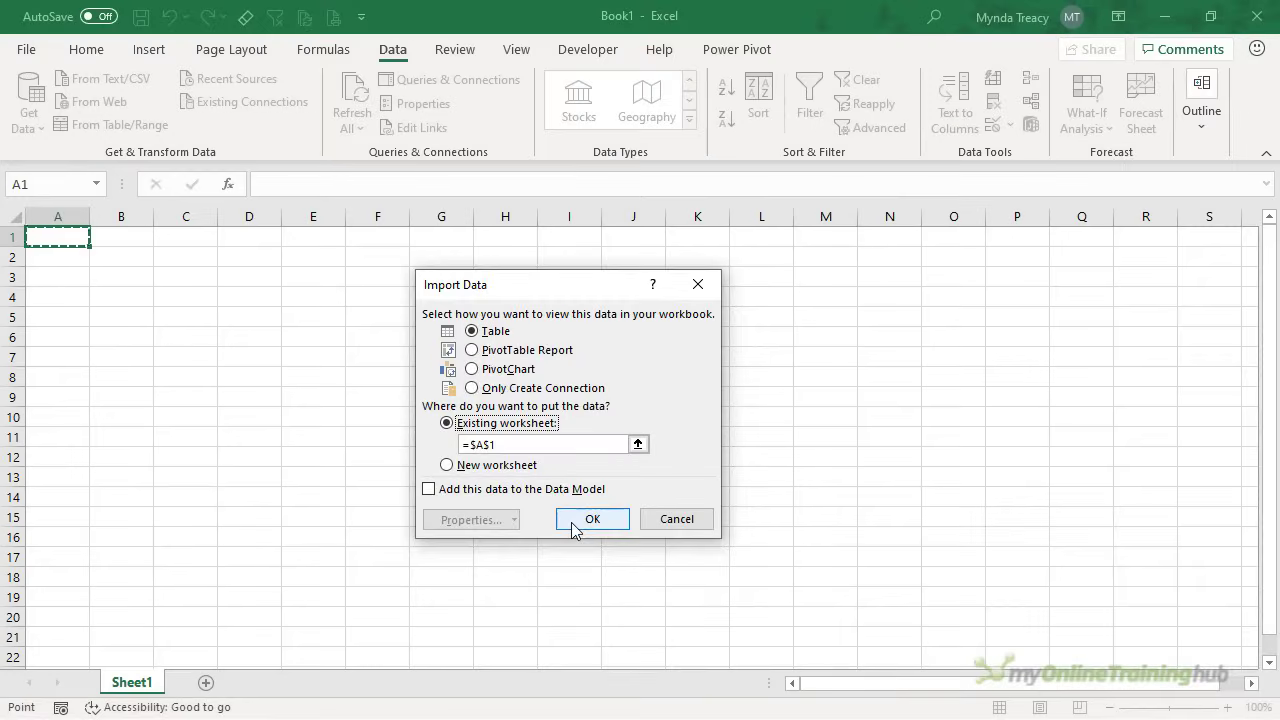
left_click(575, 524)
Step: Review the loaded Sales Data table from its first rows through to its last row, and return to cell A1
left_click(223, 272)
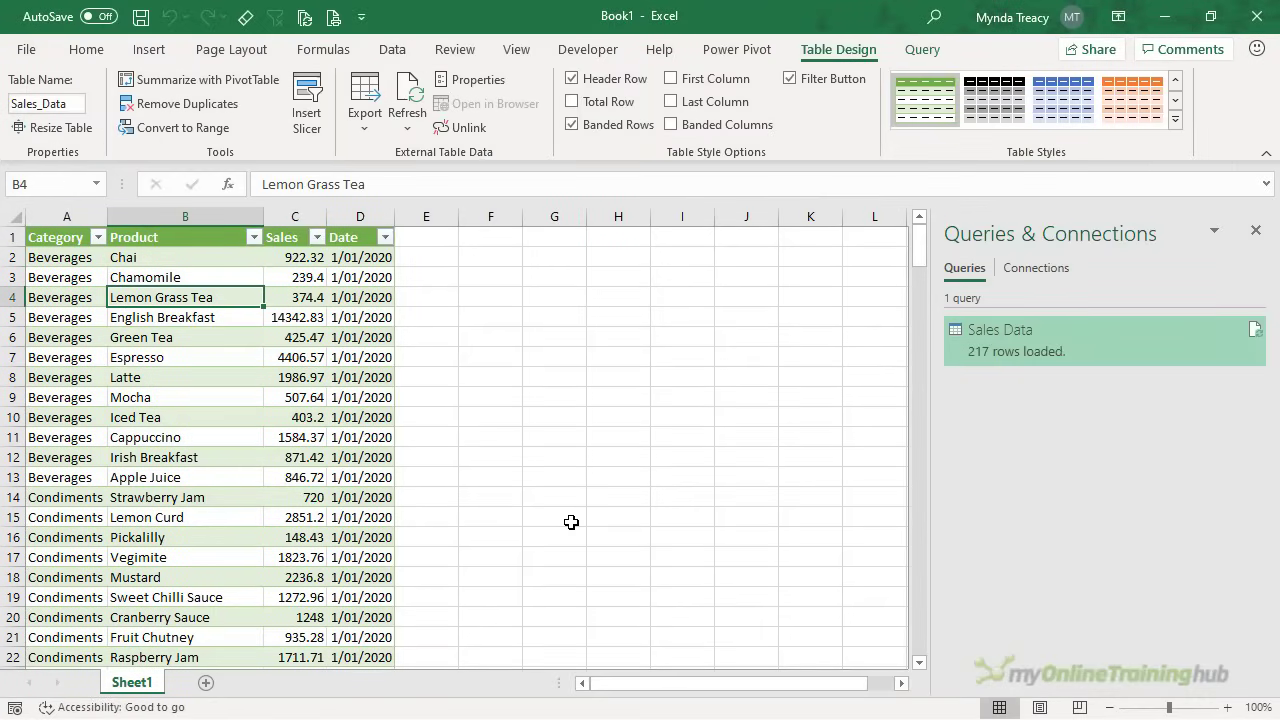
key("Page_Down")
key("Page_Down")
key("Page_Down")
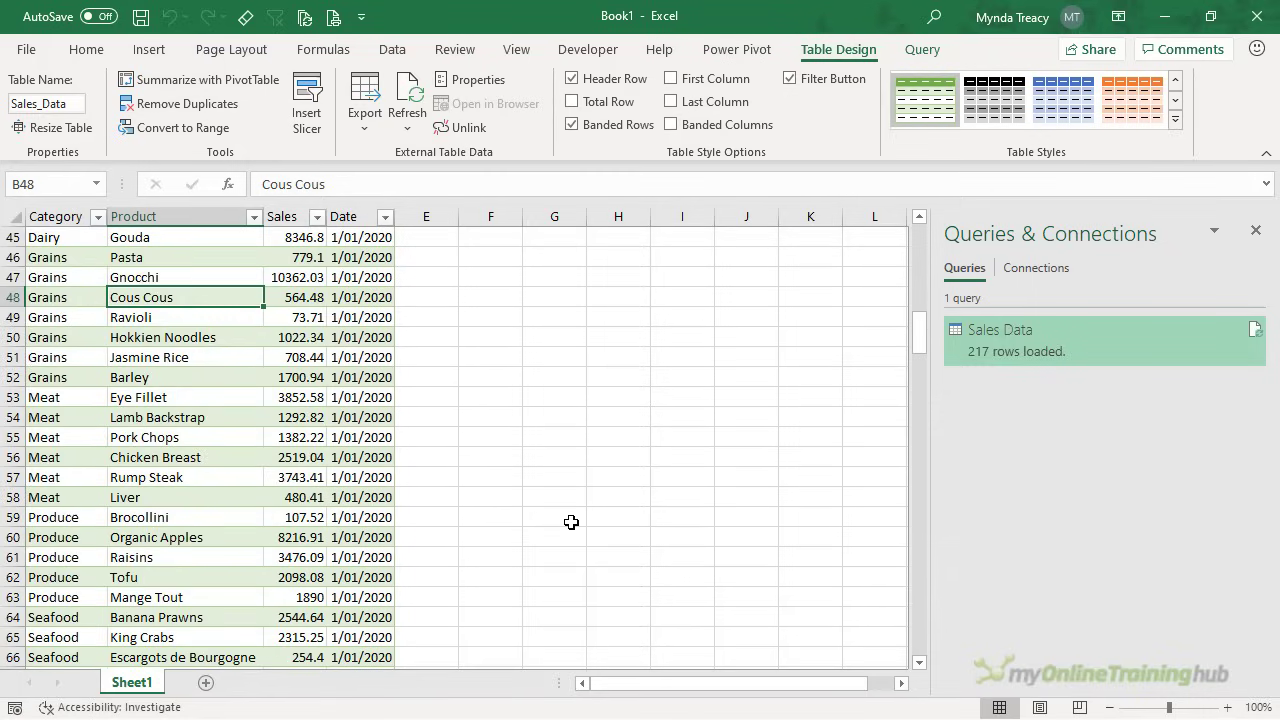
key("Page_Down")
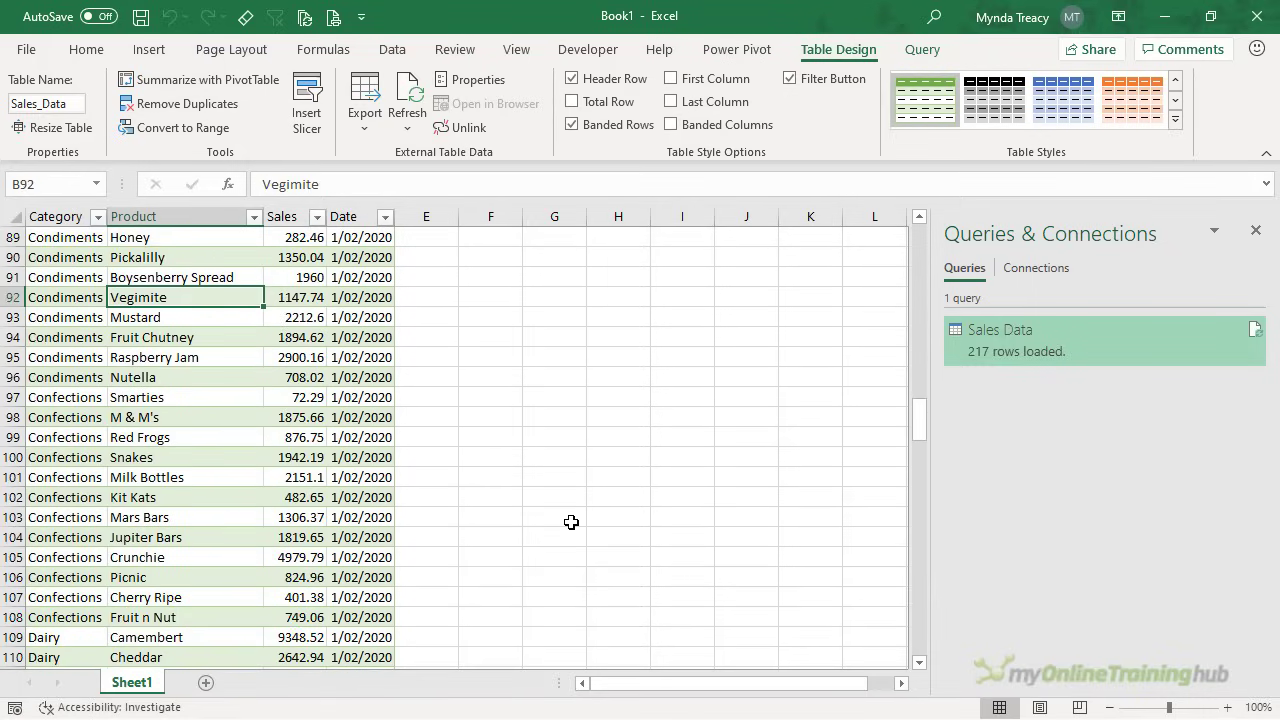
key("Page_Down")
key("Page_Down")
key("Page_Down")
key("Page_Down")
key("Page_Down")
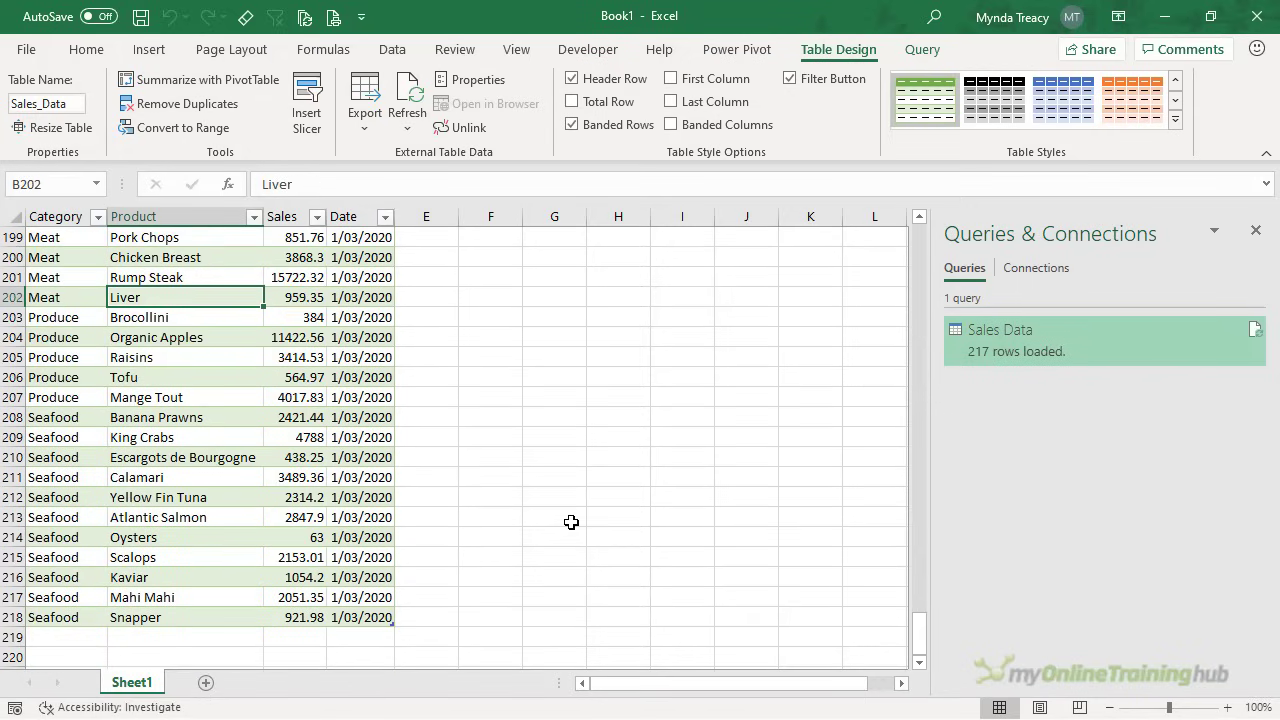
key("ctrl+Home")
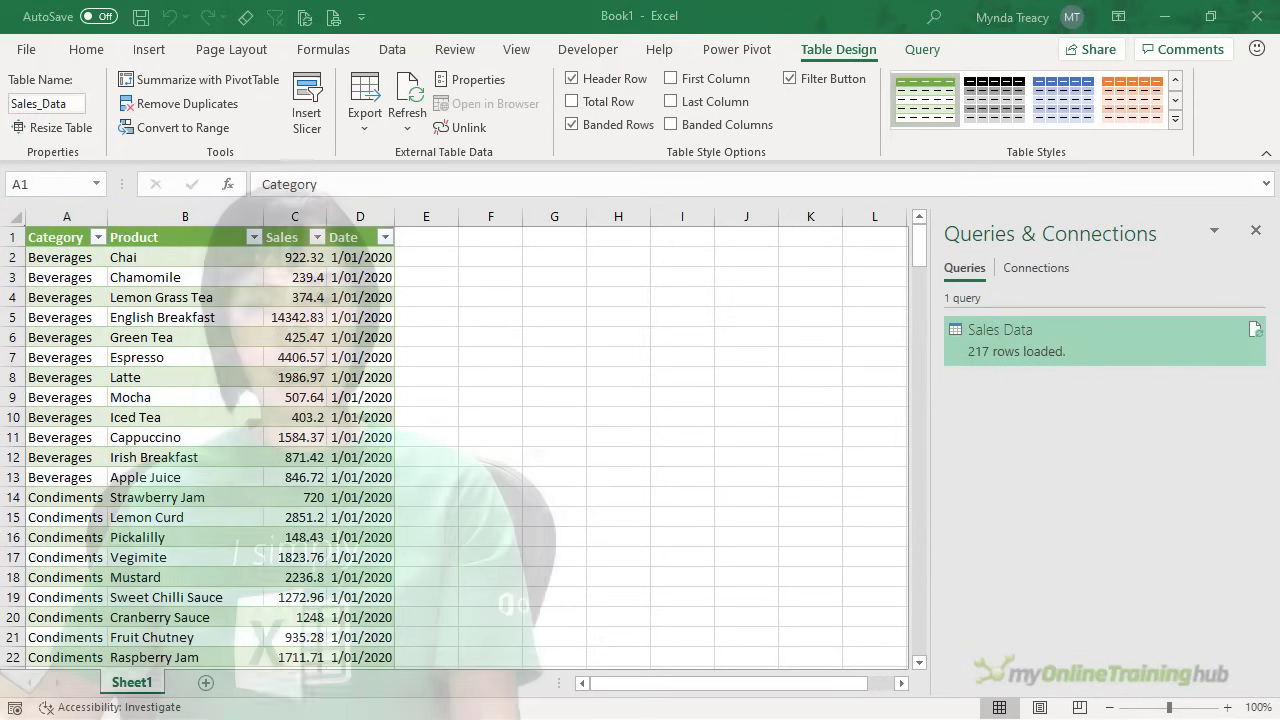